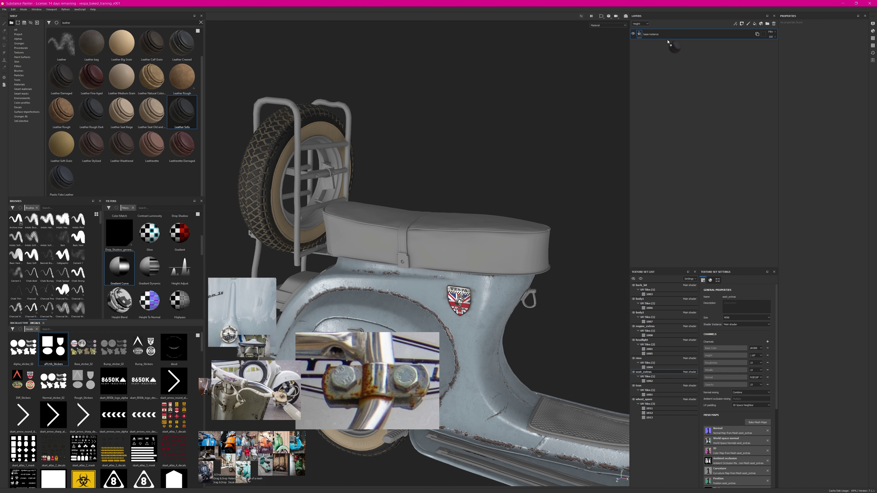
Add the Leather Sofa smart material above the base instance in the seat's layer stack and expand its folder.
drag(667, 41, 674, 34)
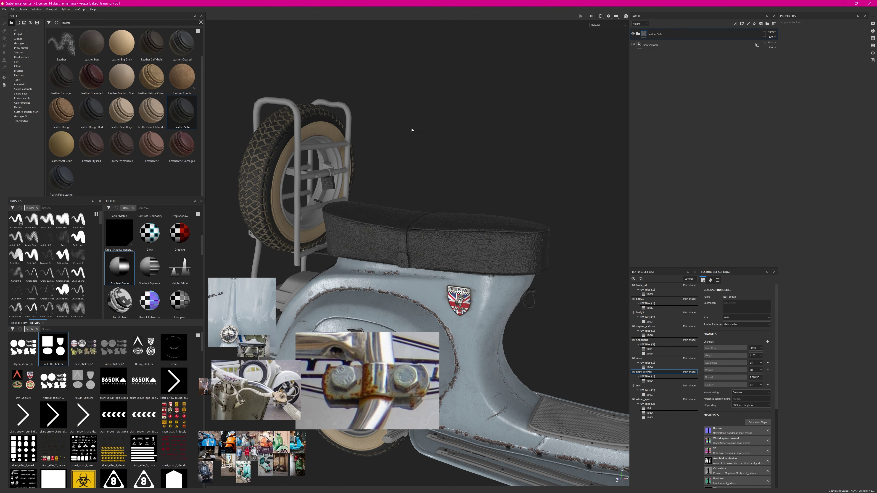
alt+drag(412, 130, 518, 193)
shift+right_drag(519, 194, 438, 210)
click(638, 34)
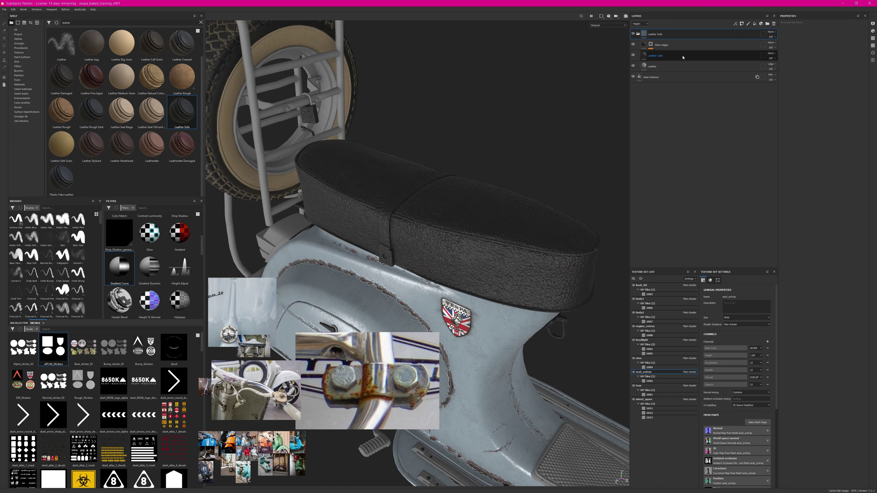
Set the Leather layer's Height Range to 0.01, Normal Intensity to 0.17 and Roughness Value to 0.45.
click(634, 66)
click(633, 66)
click(658, 66)
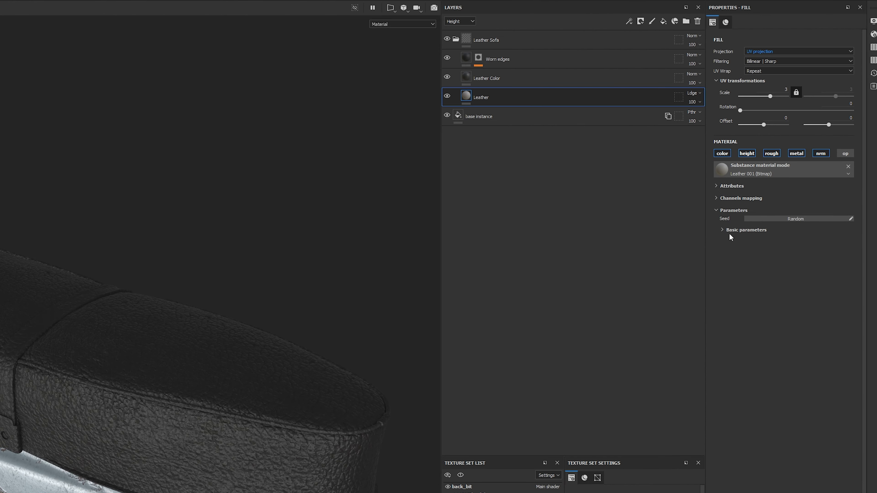
click(790, 141)
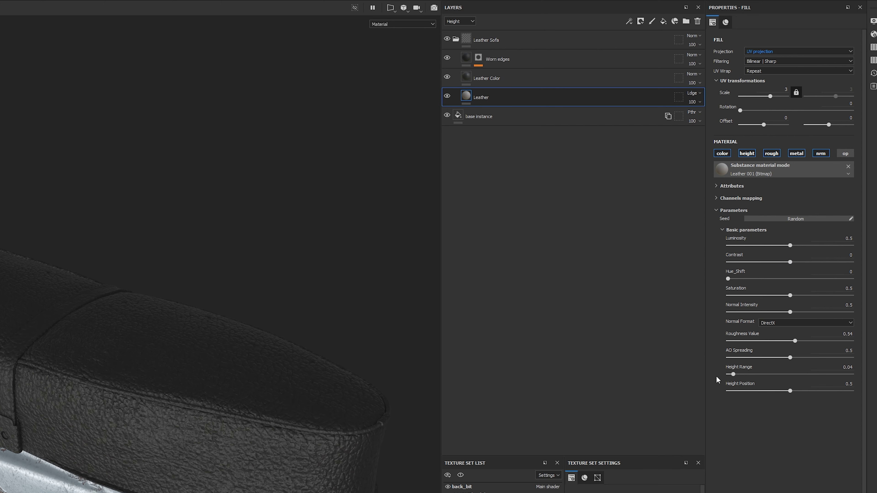
drag(727, 377, 729, 374)
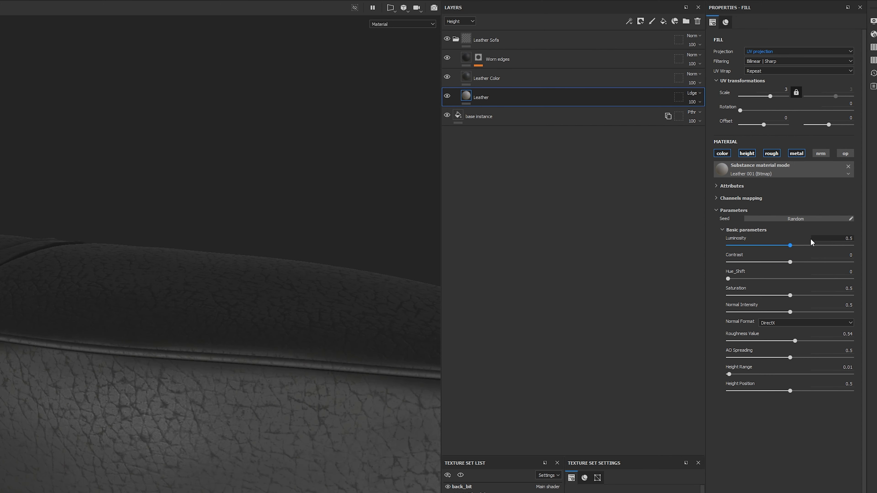
click(821, 153)
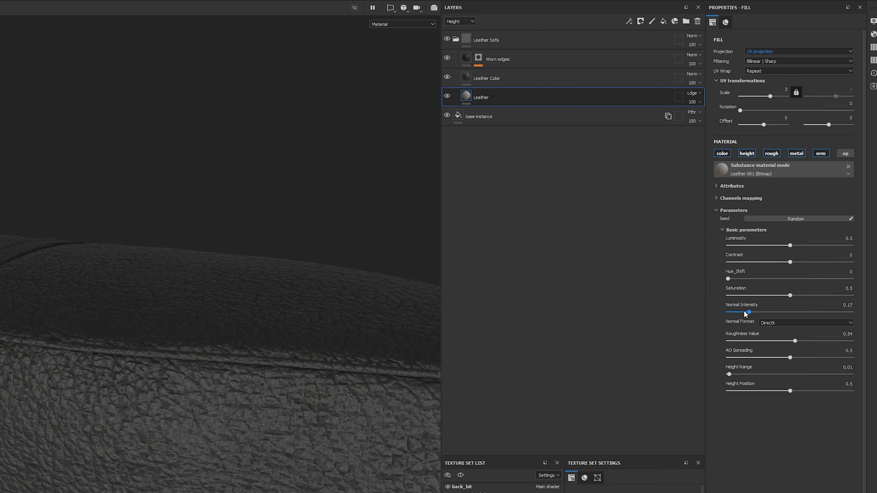
scroll(27, 366, down, 4)
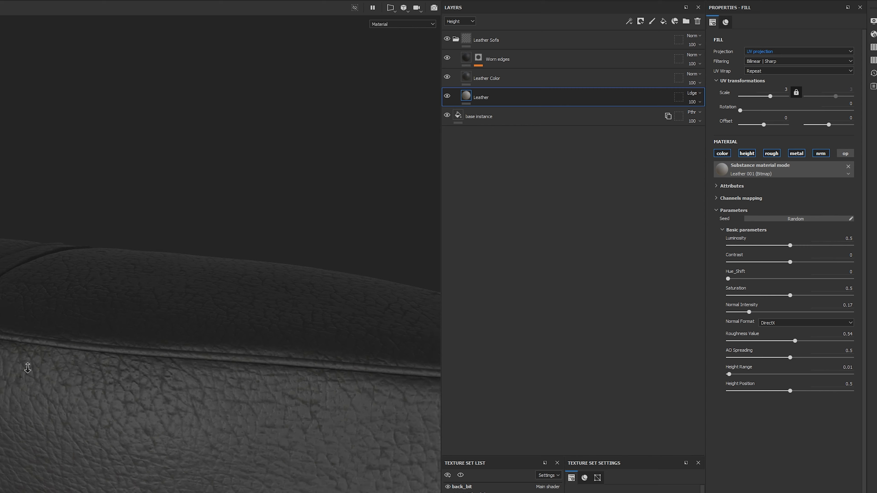
alt+drag(27, 366, 150, 375)
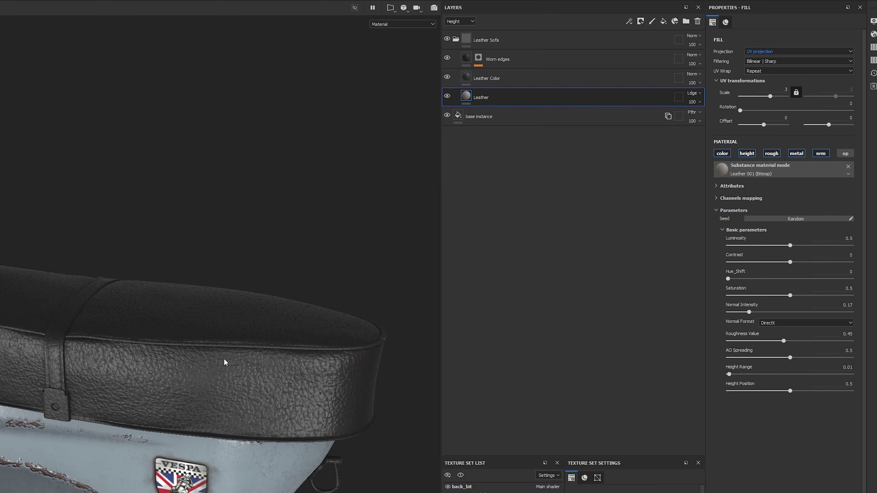
Set the Leather layer's UV scale to 4.
alt+drag(217, 378, 36, 401)
scroll(207, 346, down, 3)
scroll(221, 352, down, 4)
alt+middle_drag(122, 373, 48, 326)
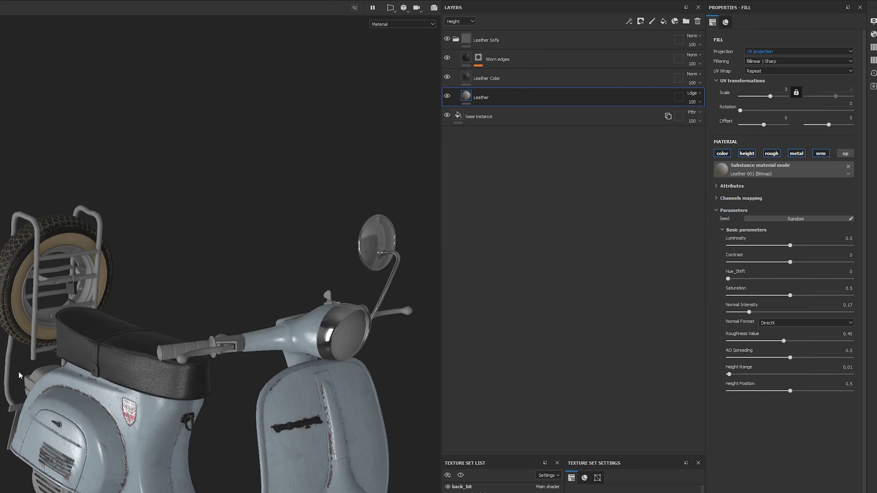
scroll(103, 338, up, 5)
alt+middle_drag(265, 343, 204, 413)
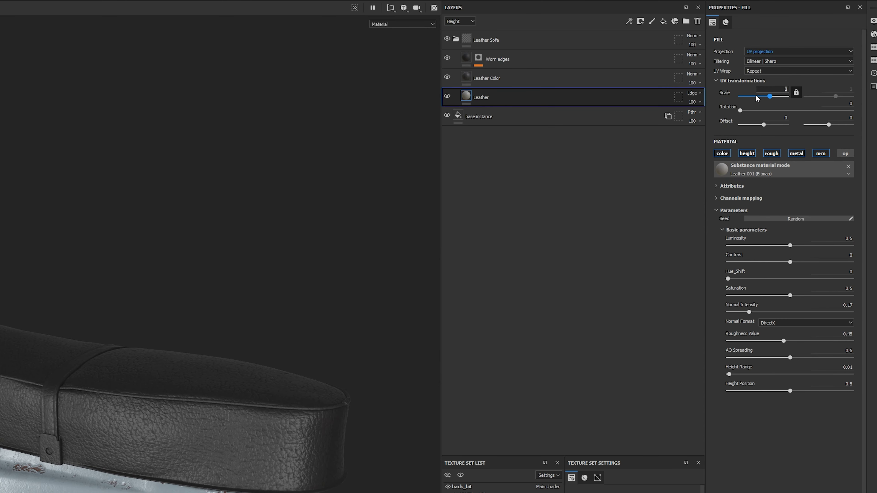
key(Return)
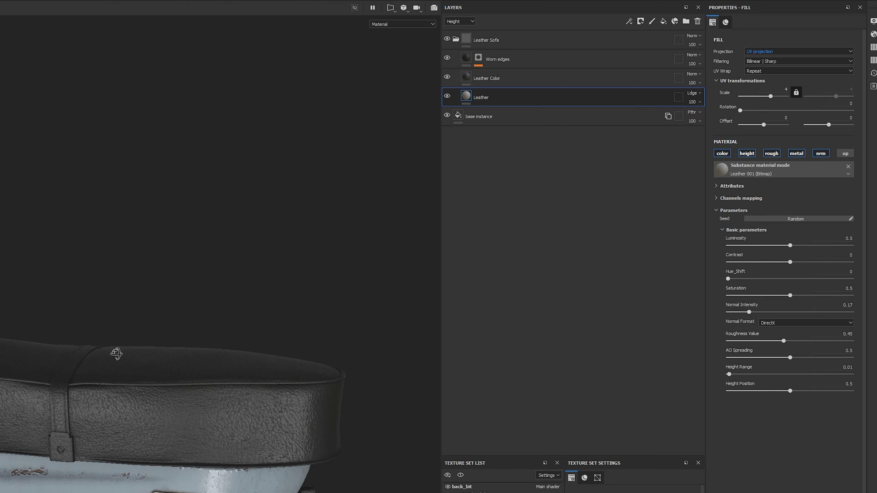
alt+drag(118, 352, 68, 365)
alt+right_drag(63, 340, 199, 276)
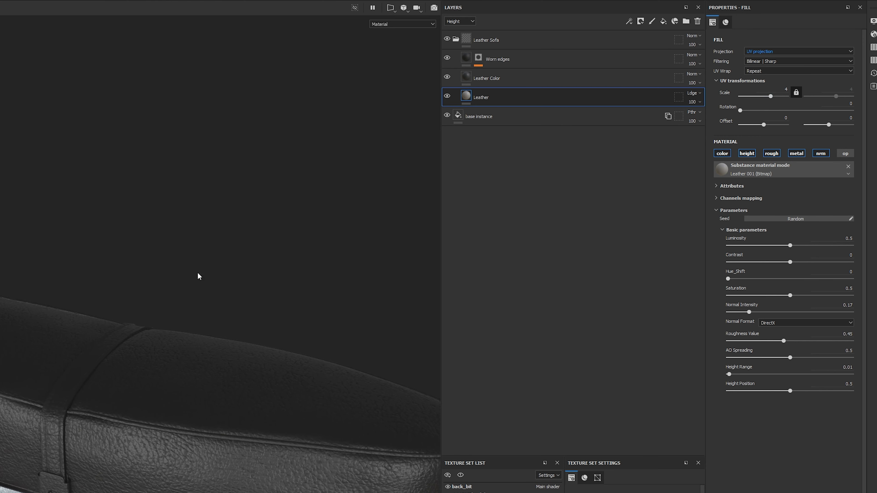
Copy the Dust layer from the tire's texture set and paste it above Worn edges in the seat's Leather Sofa folder.
click(539, 66)
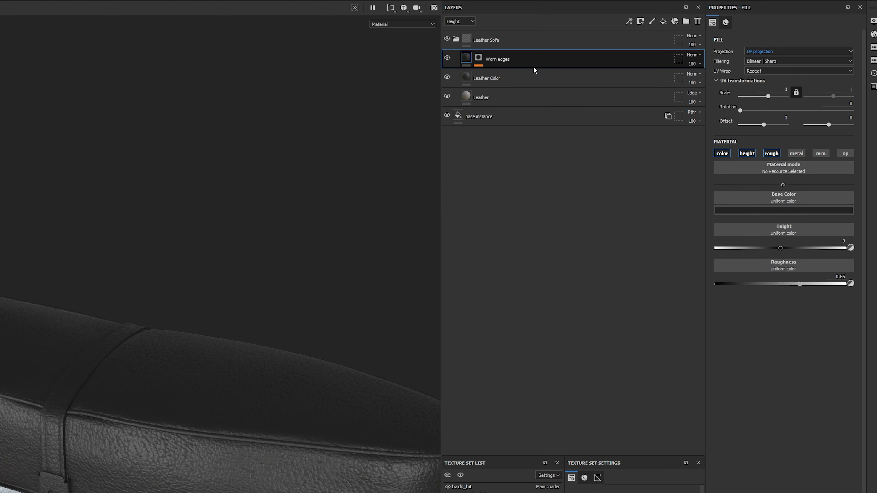
alt+drag(243, 294, 303, 274)
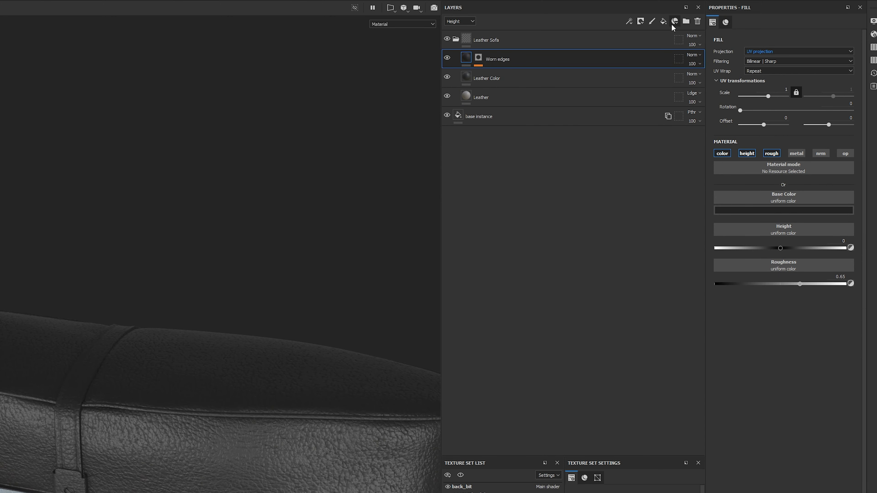
alt+right_drag(259, 326, 55, 323)
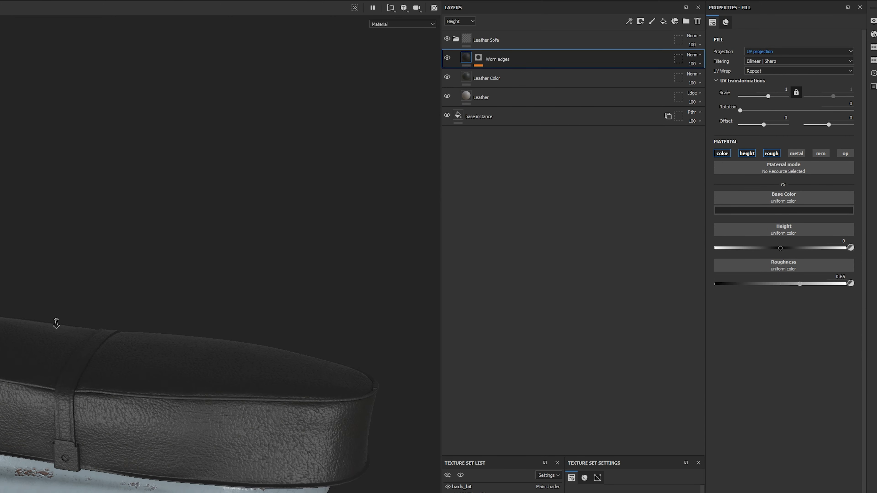
alt+middle_drag(207, 429, 45, 148)
alt+middle_drag(411, 269, 151, 296)
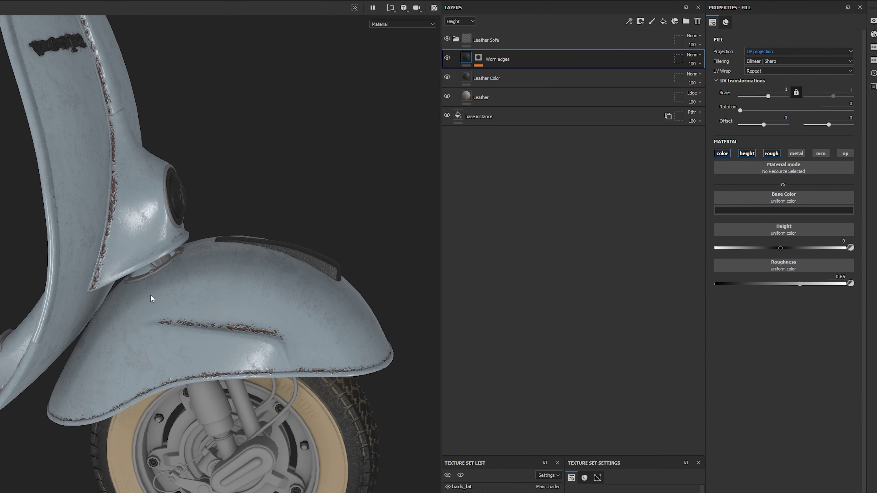
ctrl+alt+right_click(311, 429)
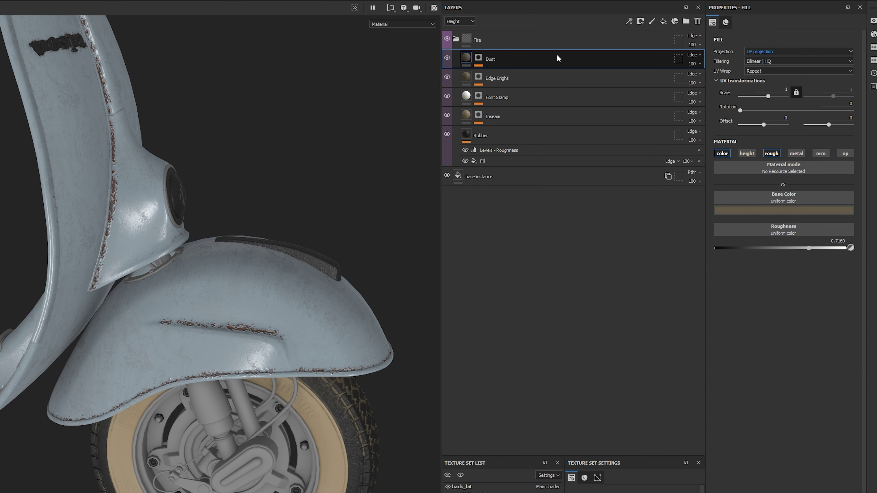
alt+middle_drag(69, 159, 128, 349)
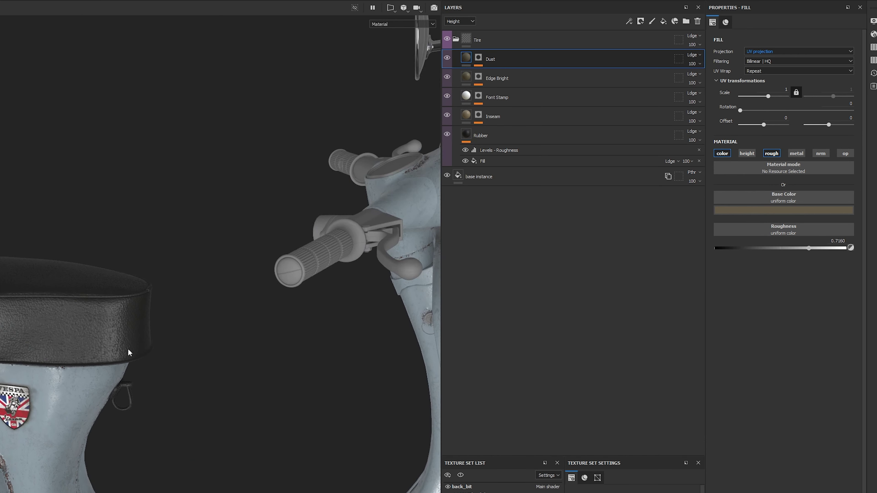
ctrl+alt+right_click(38, 340)
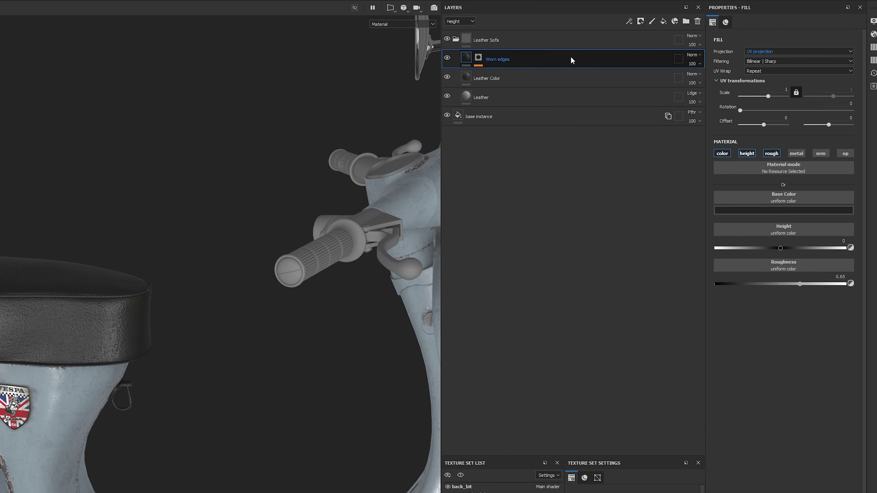
key(ctrl+v)
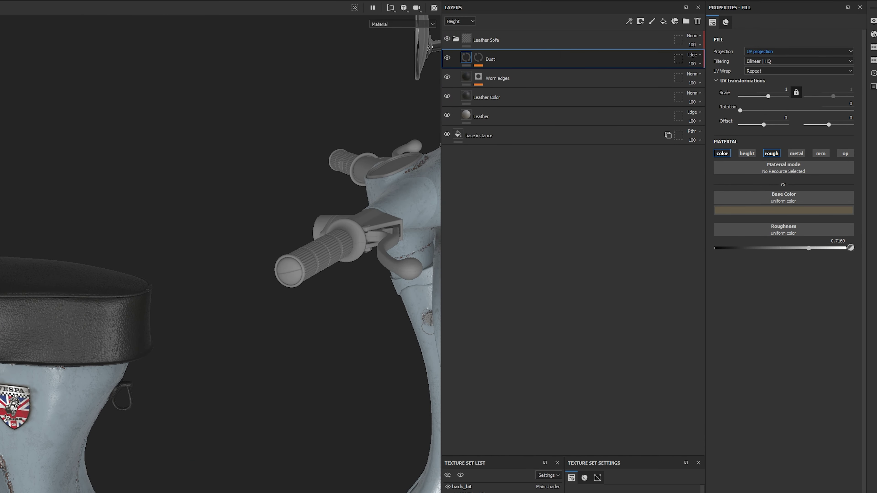
Show the Dust layer's mask on the seat and add a fill effect above its Mask Editor.
alt+middle_drag(2, 263, 61, 366)
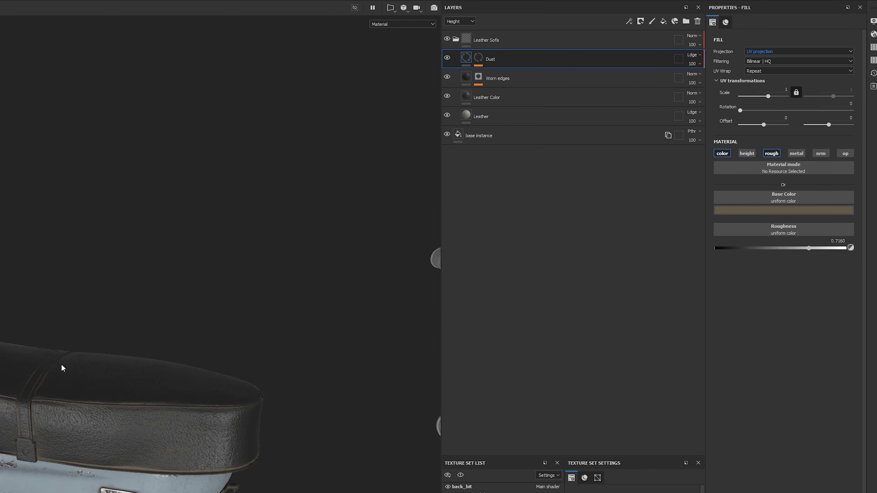
alt+drag(61, 366, 246, 356)
alt+middle_drag(246, 356, 185, 350)
alt+drag(185, 353, 102, 380)
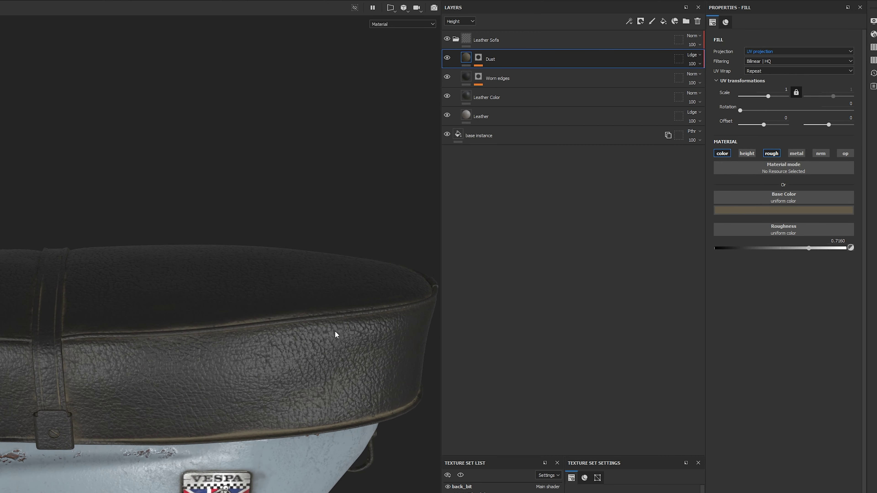
alt+click(478, 58)
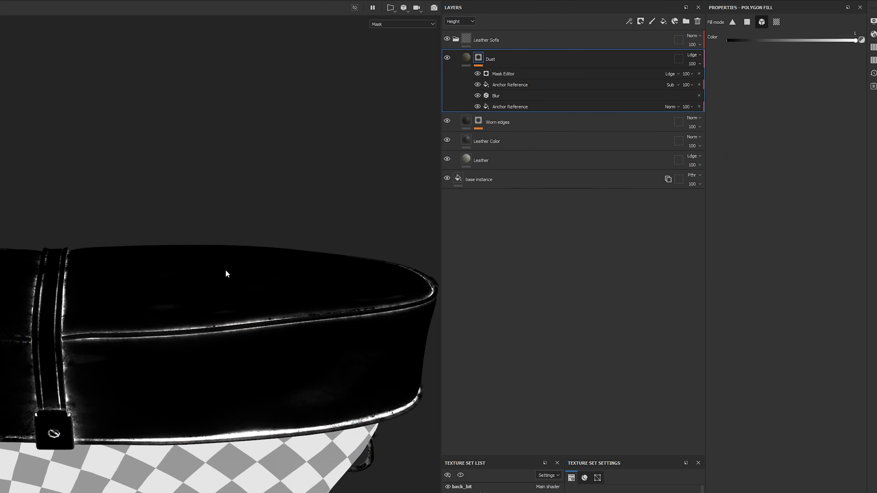
click(518, 73)
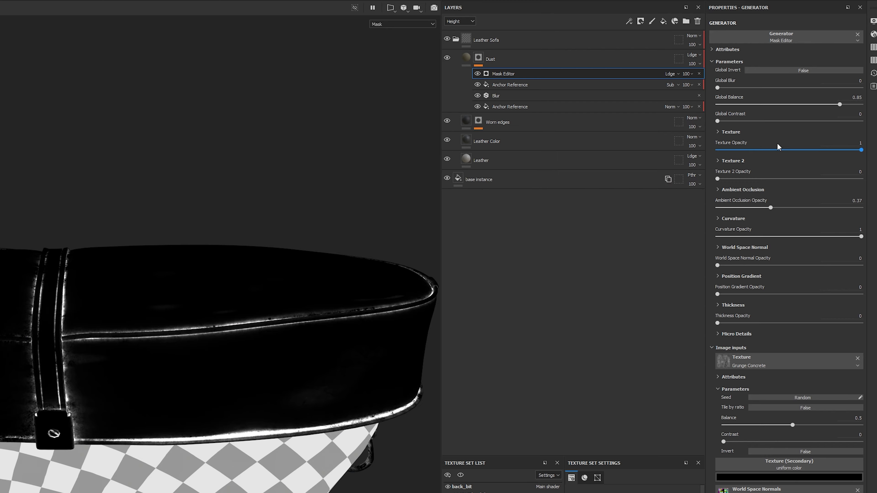
right_click(520, 75)
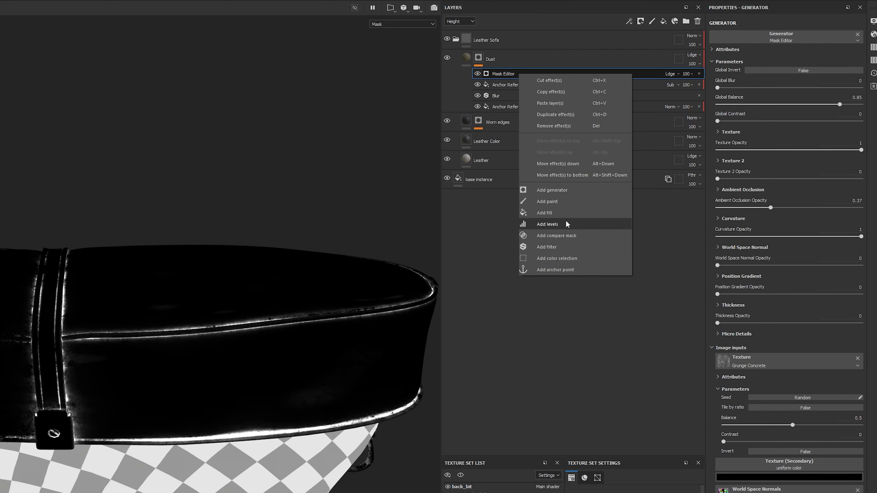
click(560, 213)
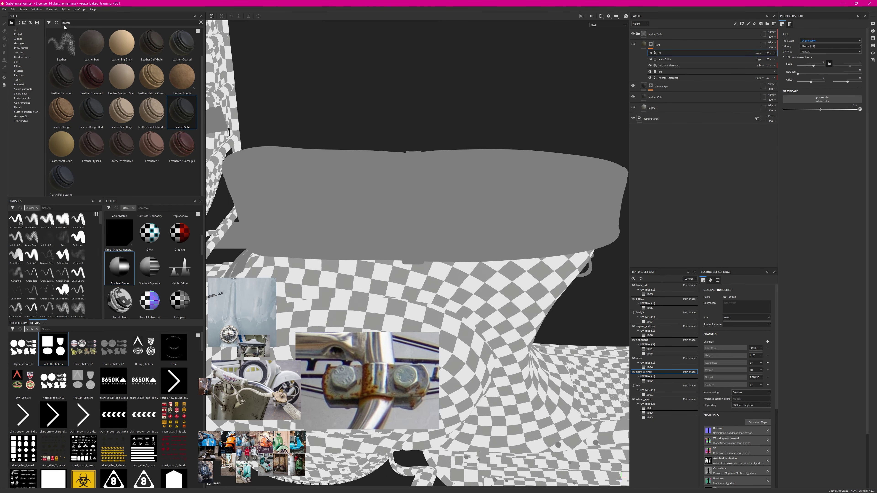
Search the grunges for "dust" and assign Grunge Wipe Dusty to the new mask fill.
click(42, 43)
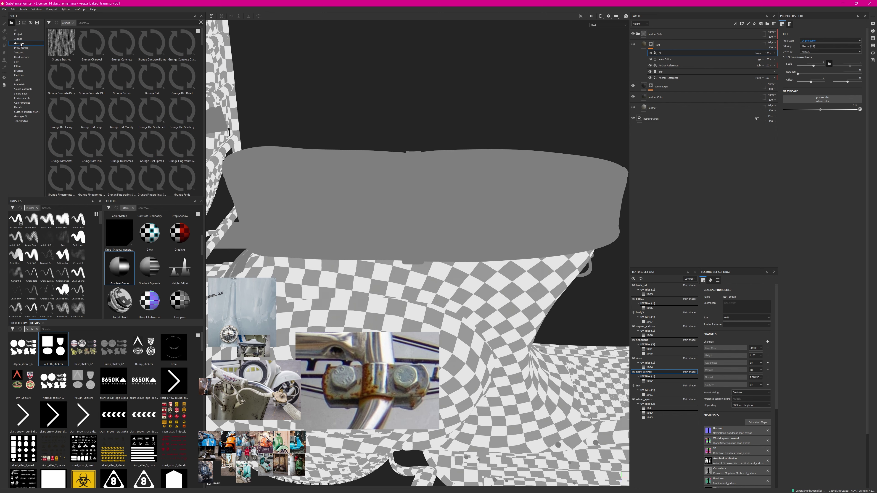
click(89, 23)
text(dust)
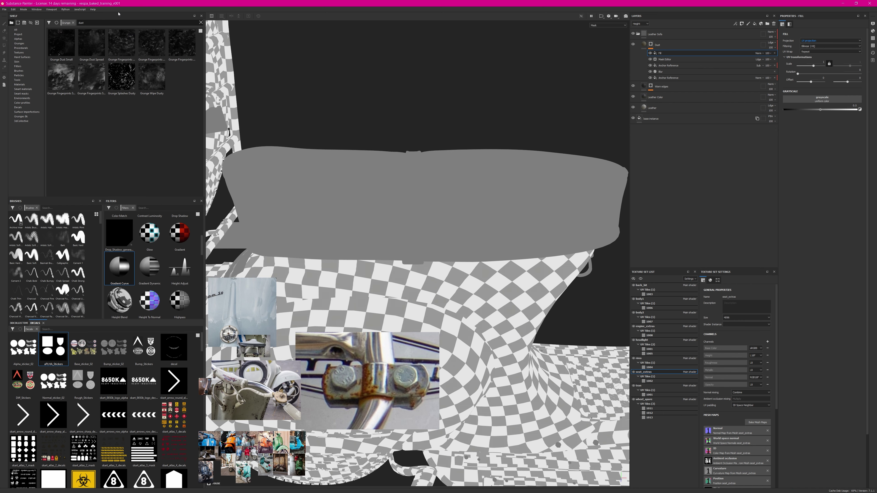
drag(152, 78, 697, 59)
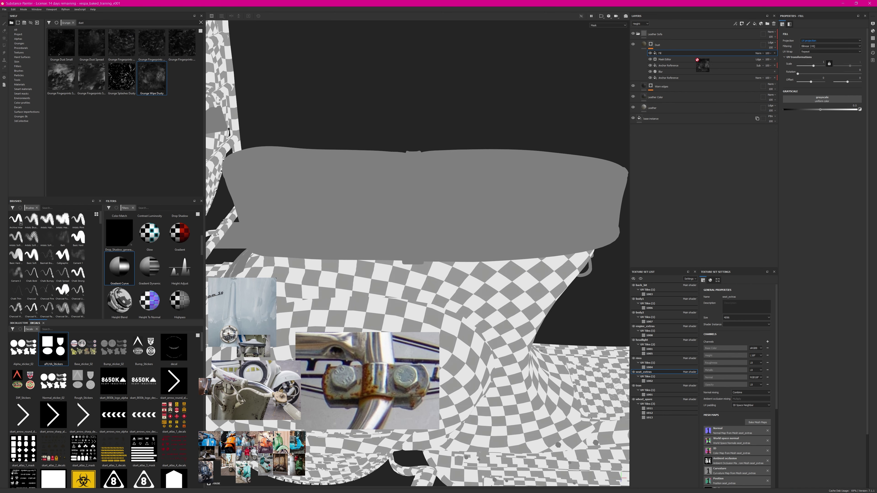
drag(827, 109, 823, 99)
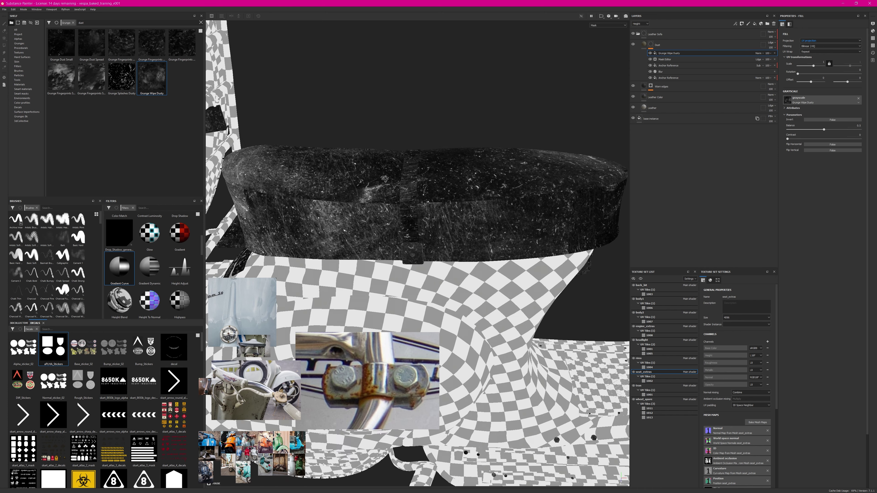
Change the Grunge Wipe Dusty fill's projection to Tri-planar projection.
click(813, 51)
click(813, 51)
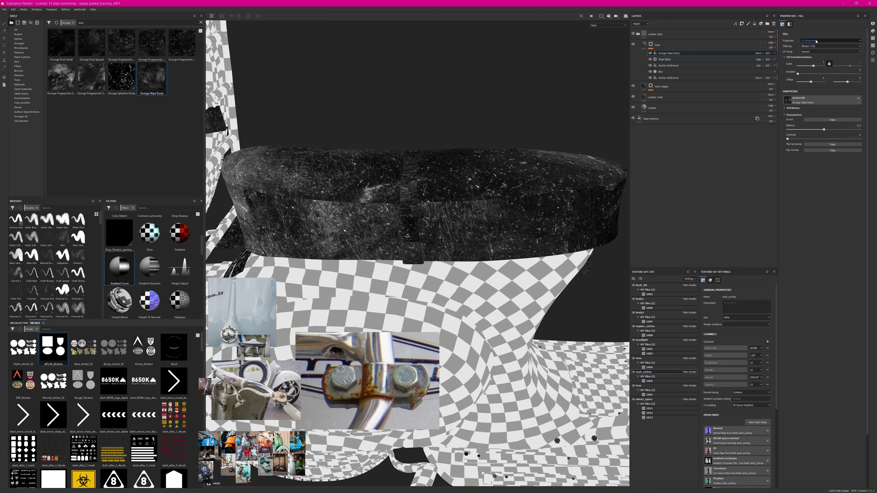
click(813, 41)
click(812, 51)
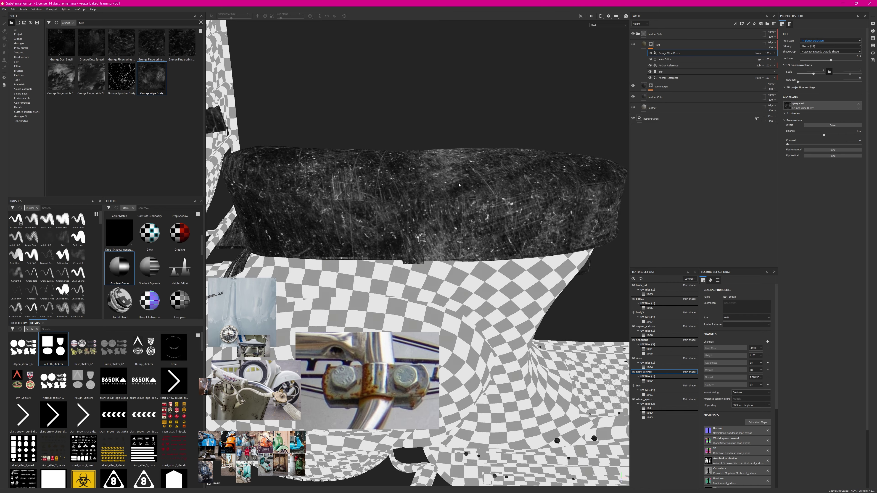
alt+drag(467, 186, 692, 154)
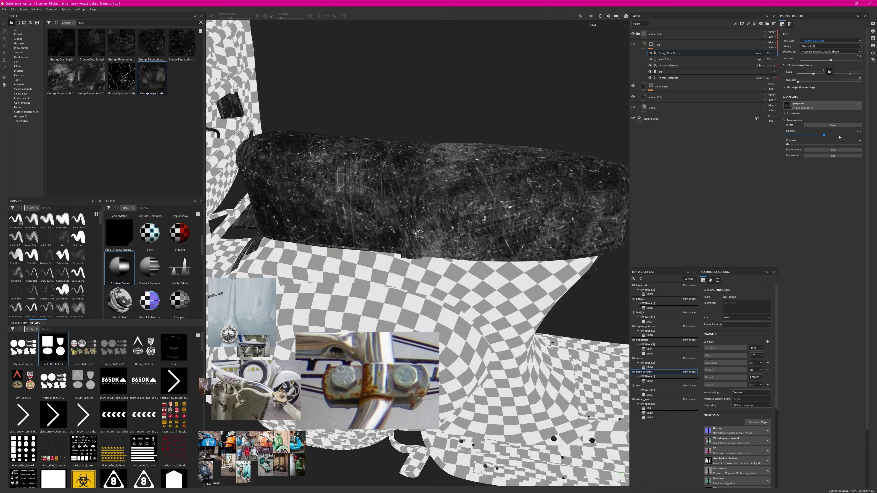
Slightly raise the Grunge Wipe Dusty fill's Balance and increase its UV scale for finer detail on the seat.
click(829, 135)
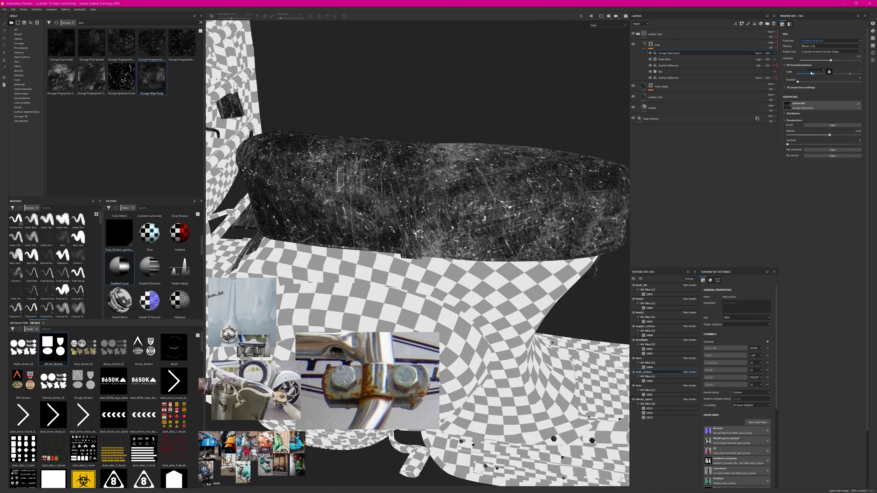
drag(811, 73, 815, 74)
alt+drag(497, 145, 484, 200)
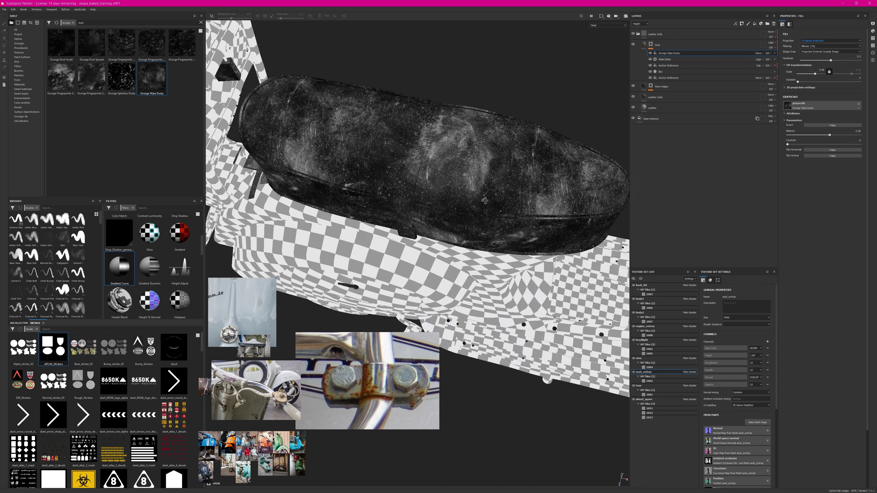
Return to the material view and set the Grunge Wipe Dusty effect's blending mode in the Dust mask to Linear dodge.
click(643, 44)
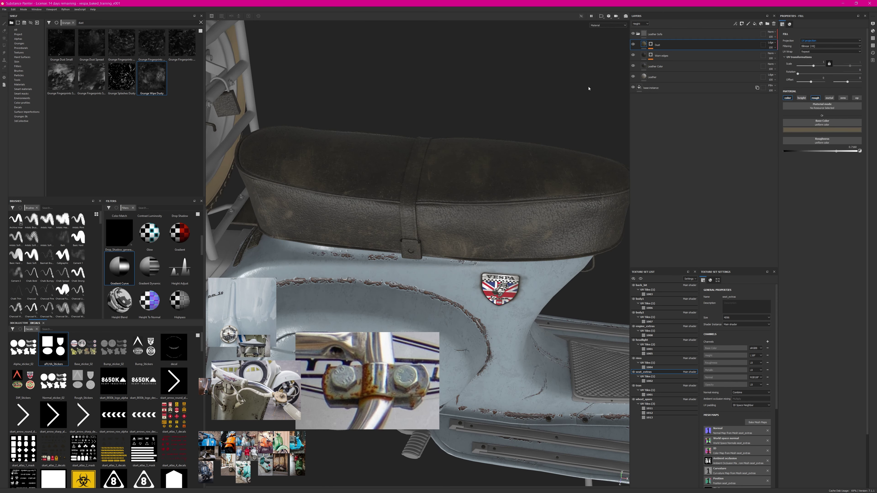
alt+drag(491, 127, 476, 117)
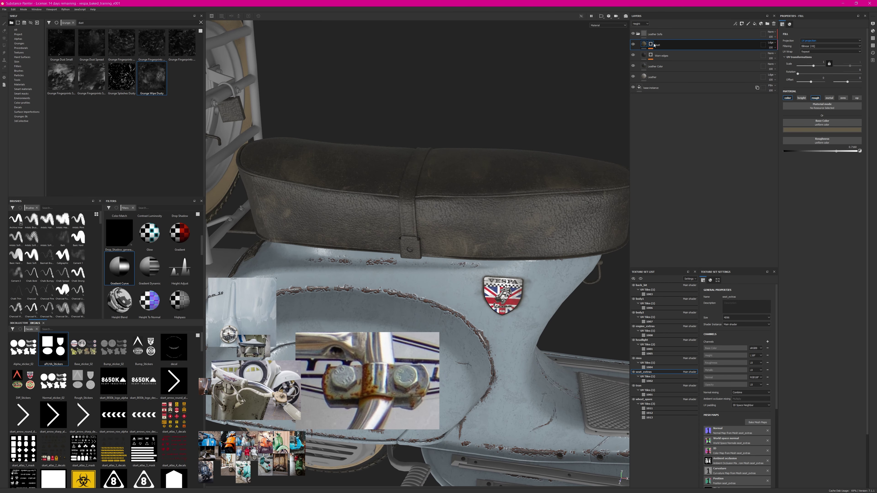
click(669, 48)
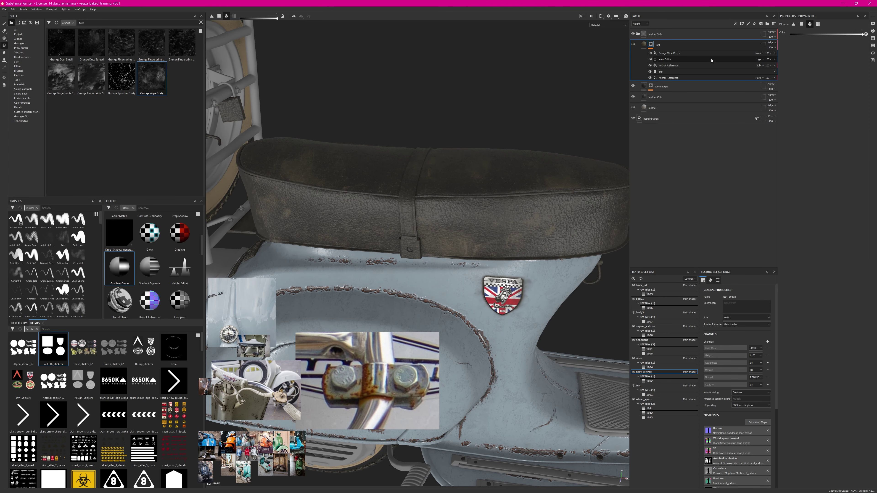
click(760, 54)
click(773, 98)
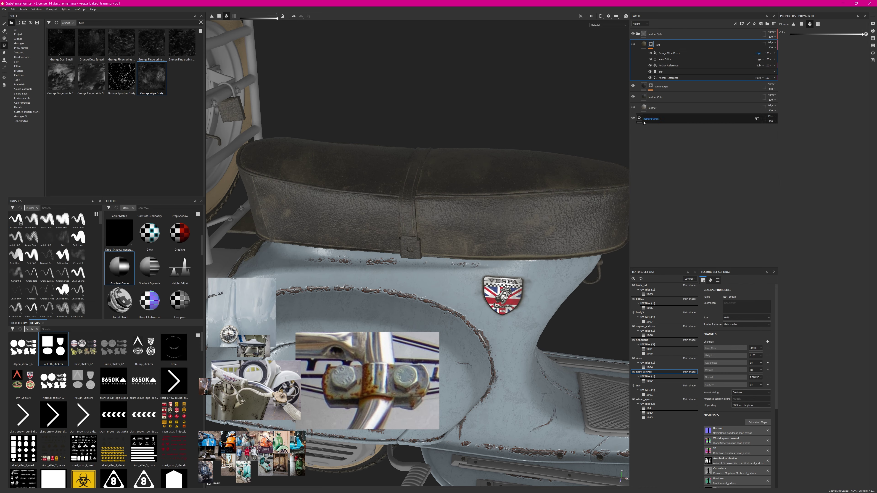
mouse_move(462, 138)
alt+mouse_down()
mouse_move(431, 200)
mouse_move(453, 141)
alt+mouse_up()
shift+right_drag(453, 175, 462, 196)
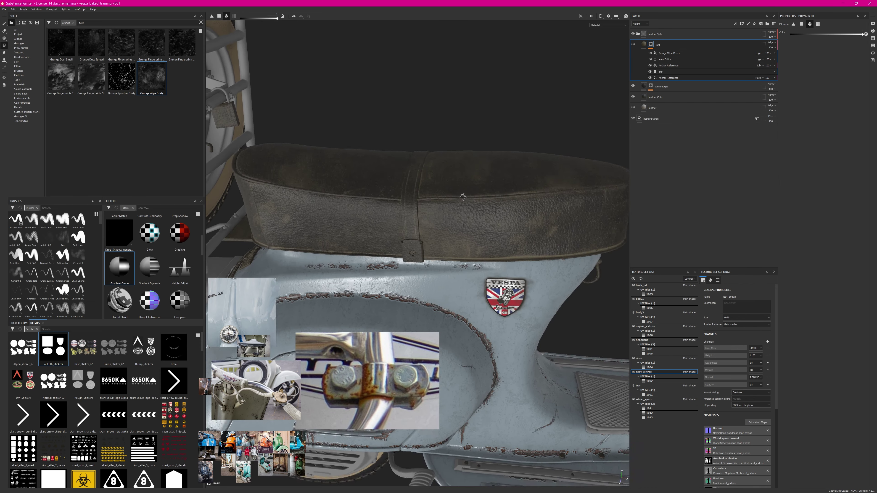
alt+drag(462, 195, 463, 213)
Add a paint effect above Grunge Wipe Dusty in the Dust mask and set its blending mode to Multiply.
right_click(669, 53)
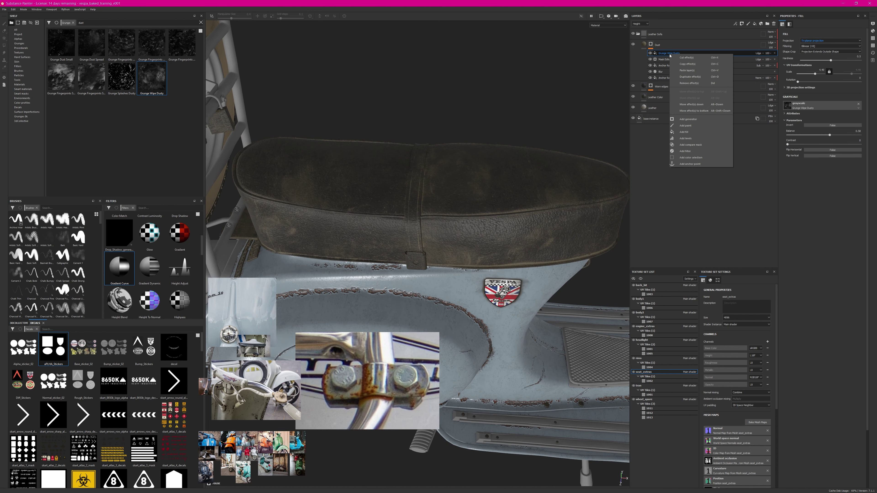
click(687, 126)
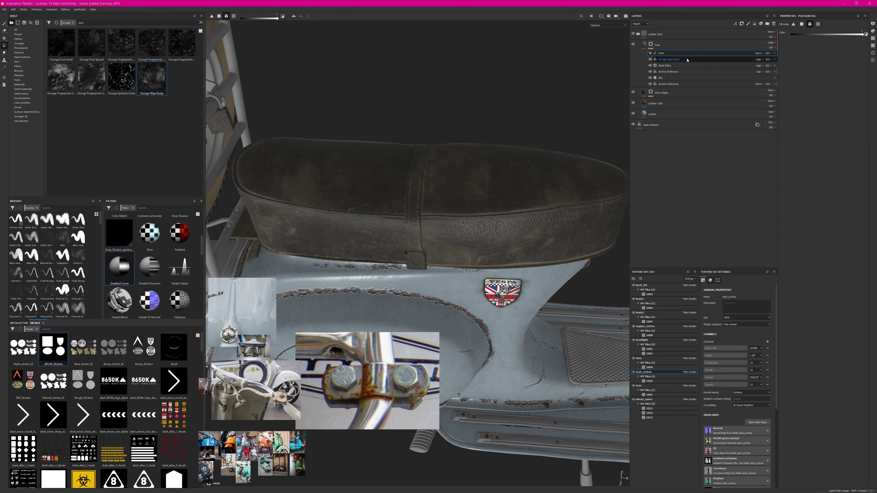
click(746, 55)
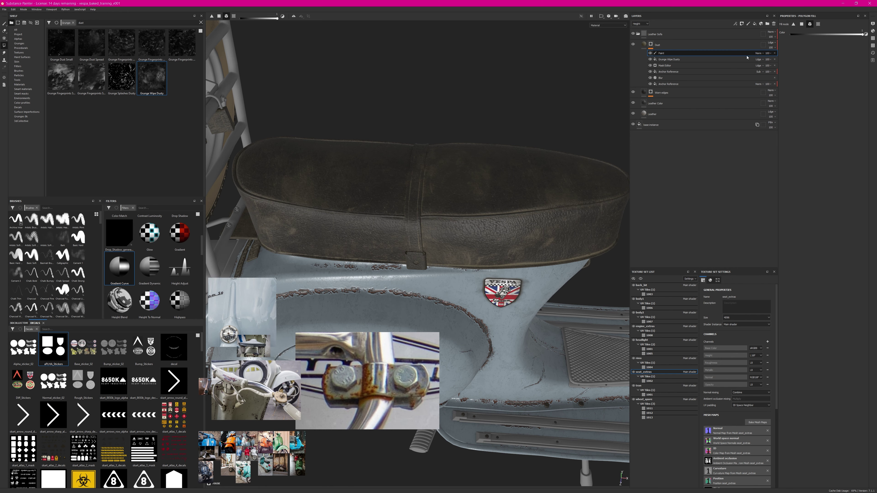
click(760, 53)
click(773, 75)
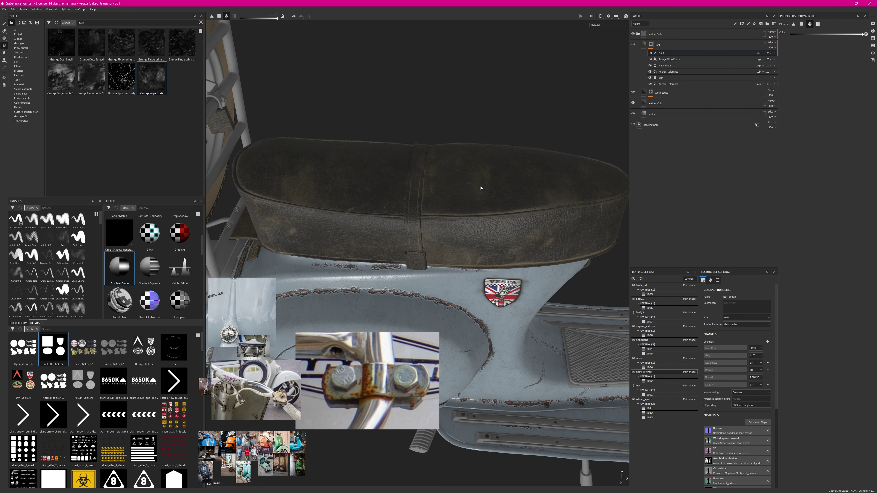
mouse_move(586, 109)
alt+mouse_down()
mouse_move(440, 221)
mouse_move(456, 143)
mouse_move(456, 151)
alt+mouse_up()
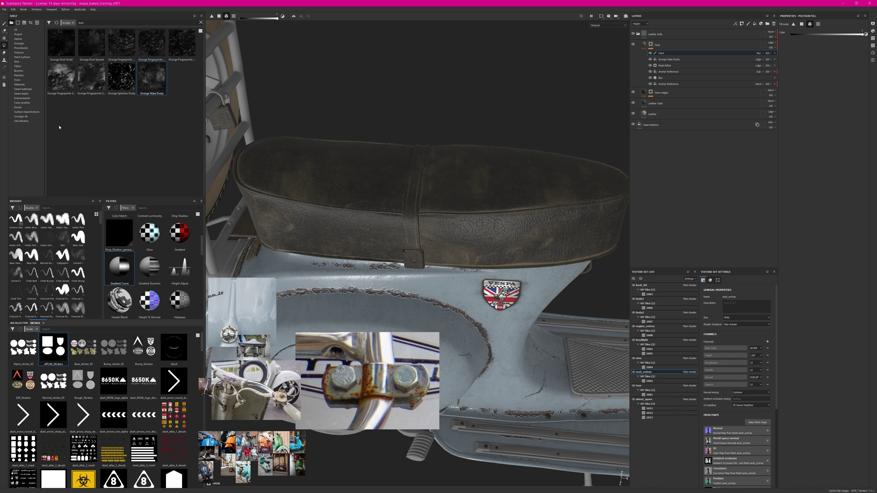
Use the Projection tool on the paint effect, with 48_smudges from the surface imperfections as the Gradient Curve's image input.
click(26, 112)
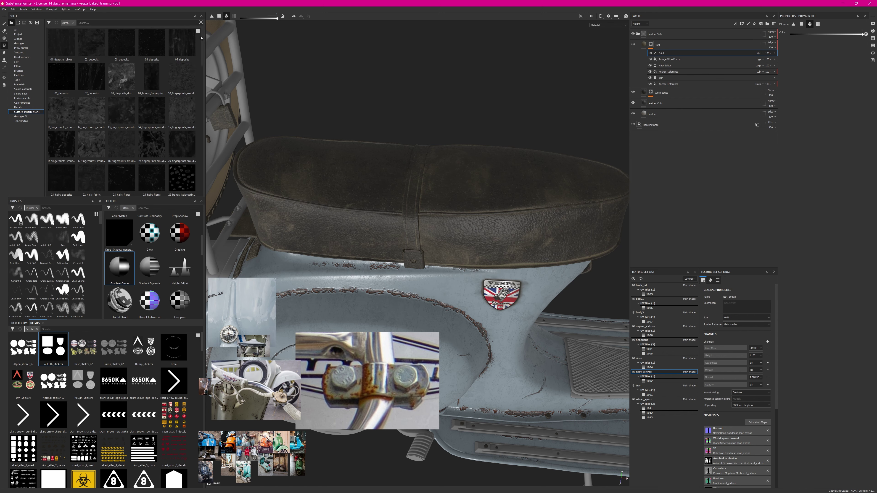
drag(200, 37, 201, 173)
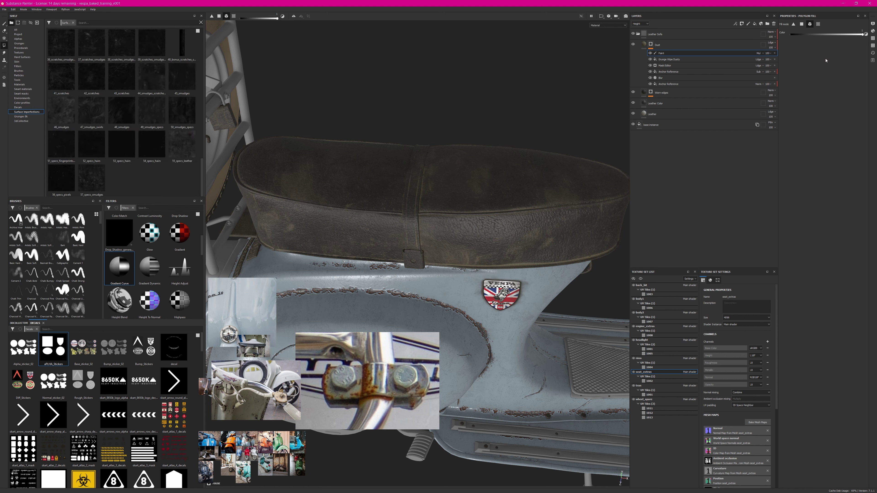
click(682, 55)
key(3)
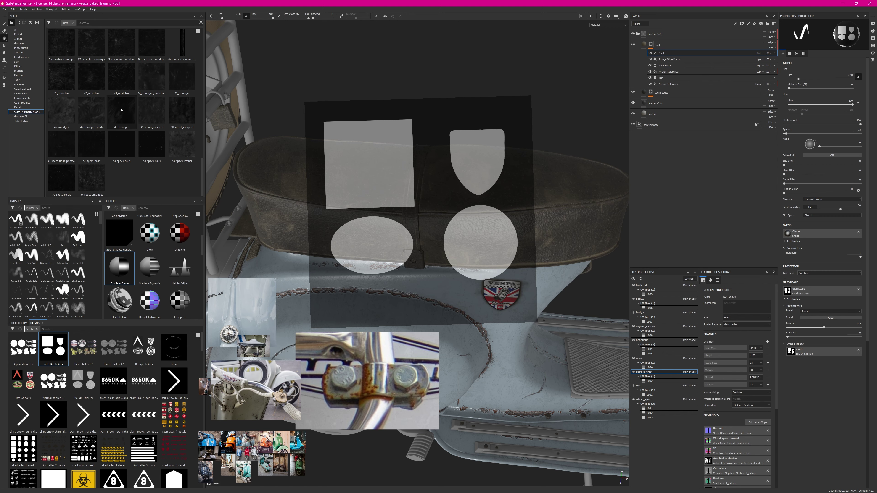
drag(121, 109, 813, 353)
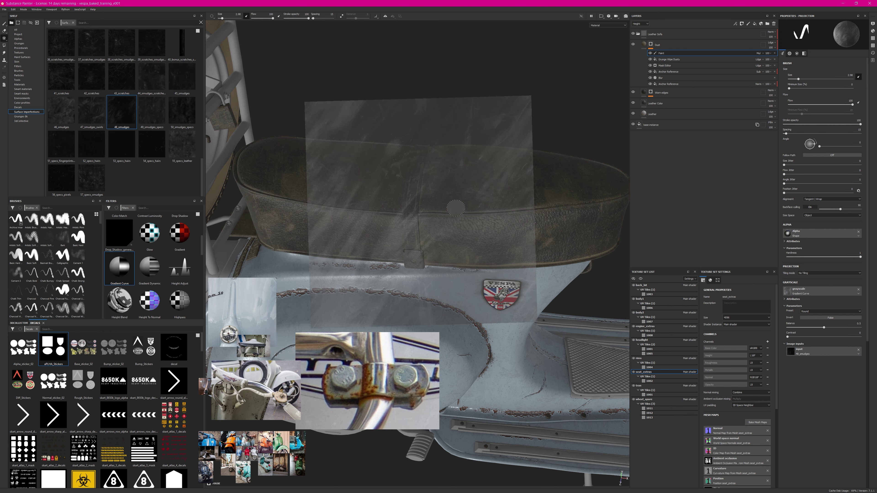
key(s)
drag(456, 208, 620, 267)
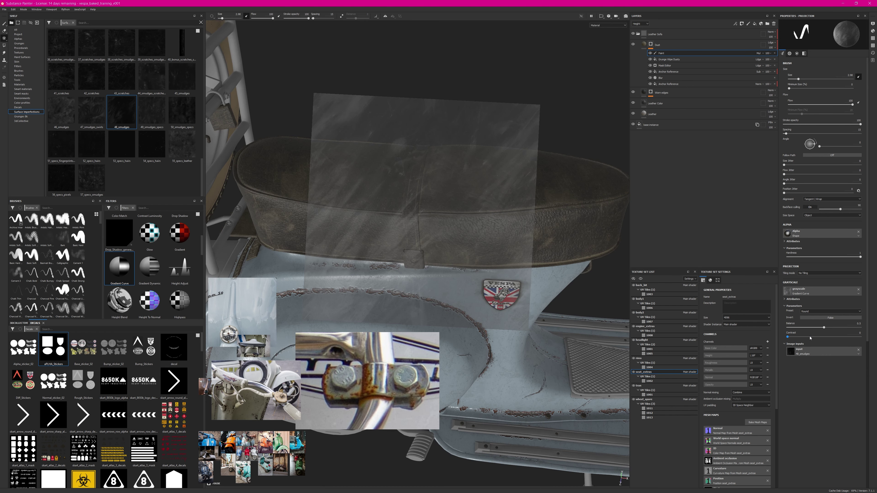
Set the smudge projection's Gradient Curve balance to 0.66 and contrast to 0.81.
click(810, 337)
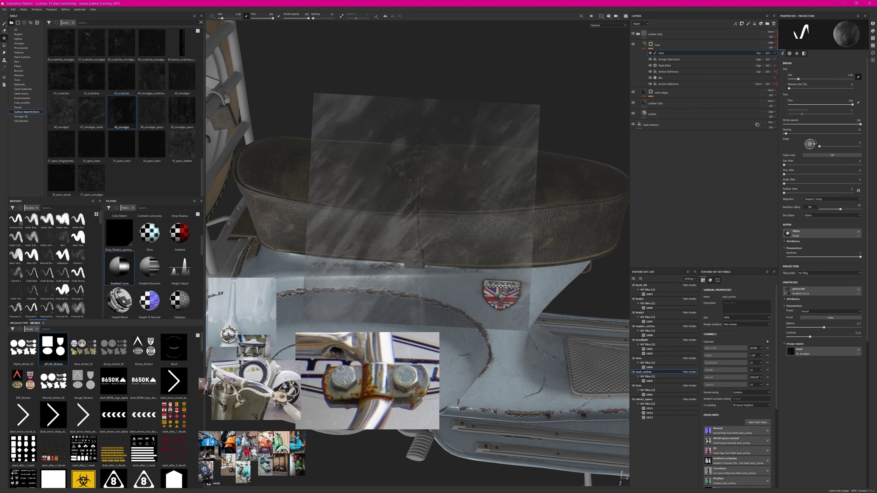
click(833, 338)
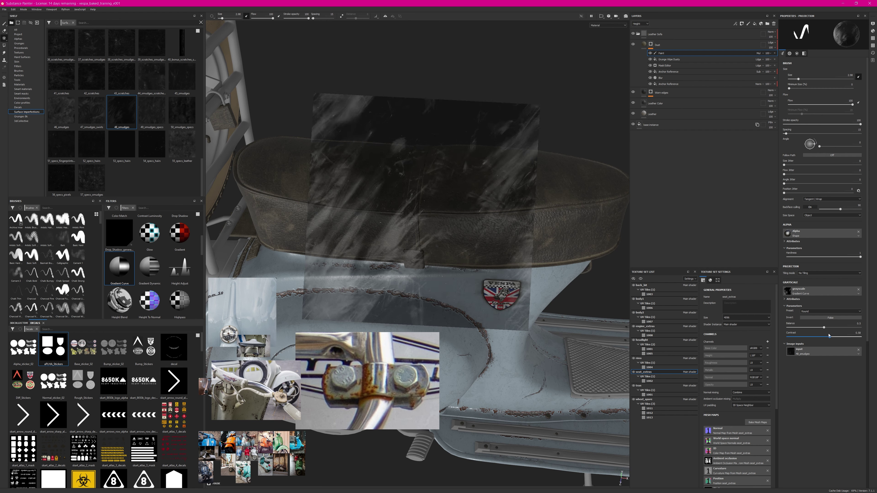
mouse_move(804, 328)
mouse_down()
mouse_move(855, 330)
mouse_move(829, 328)
mouse_up()
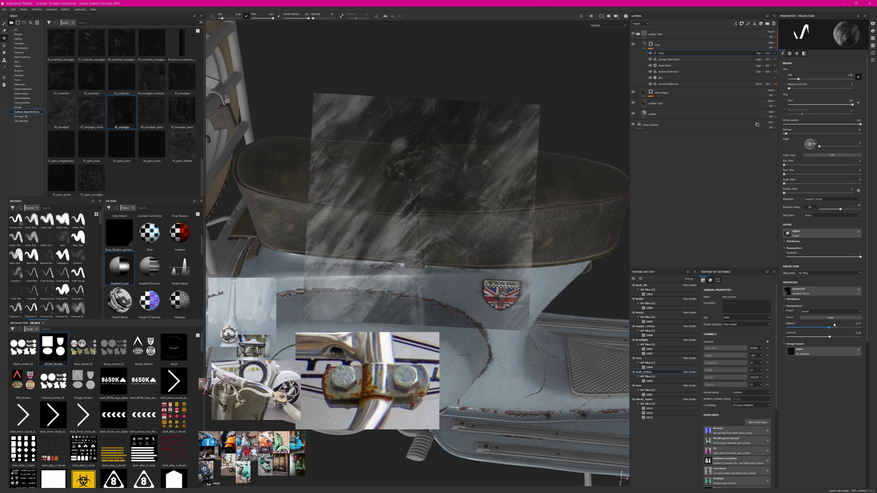
click(836, 328)
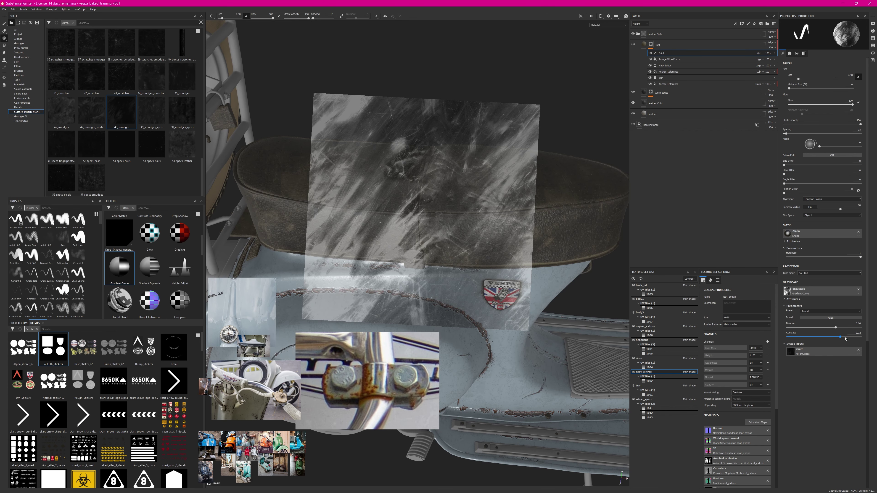
drag(840, 338, 846, 337)
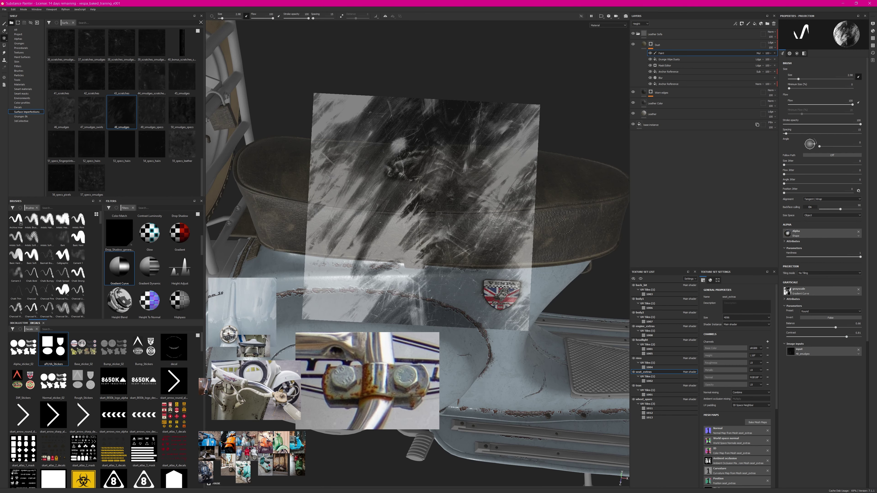
Rotate, scale and position the smudge projection over the seat seen from above, and paint a first stroke across its middle.
alt+drag(565, 227, 384, 251)
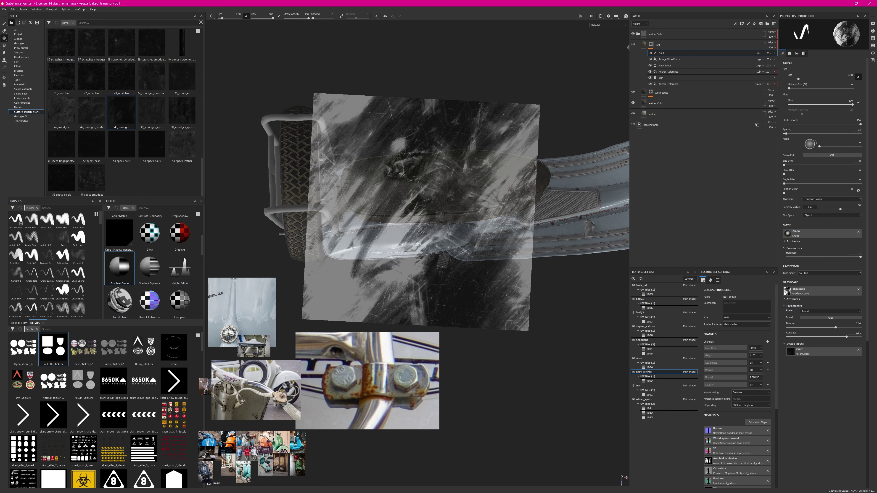
alt+right_drag(384, 251, 442, 242)
drag(449, 239, 511, 238)
middle_drag(511, 238, 474, 304)
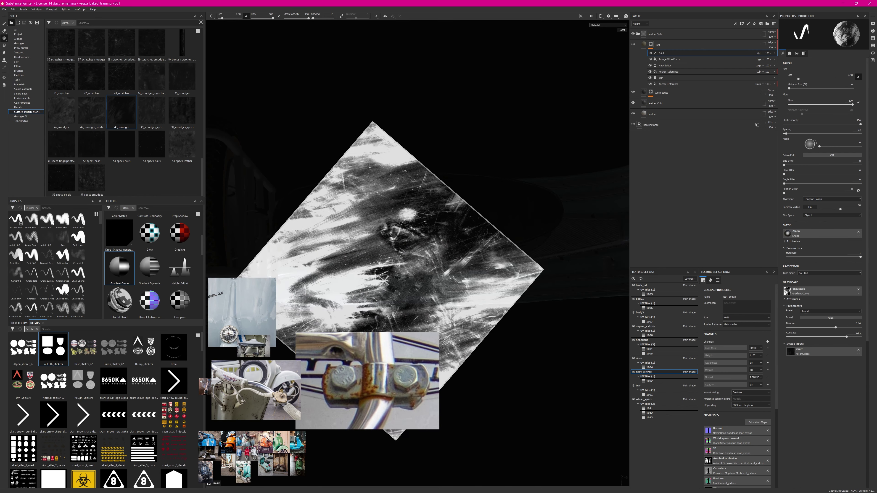
drag(473, 304, 484, 297)
right_drag(483, 297, 456, 263)
middle_drag(456, 264, 461, 262)
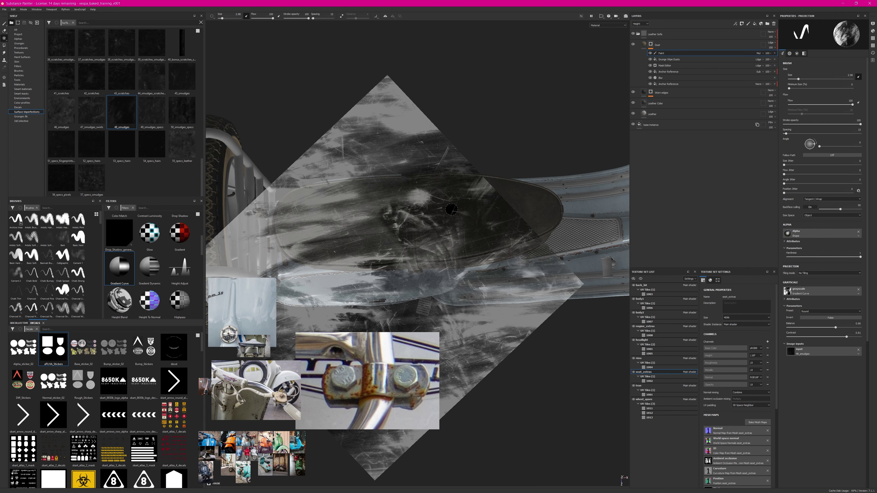
drag(470, 208, 413, 220)
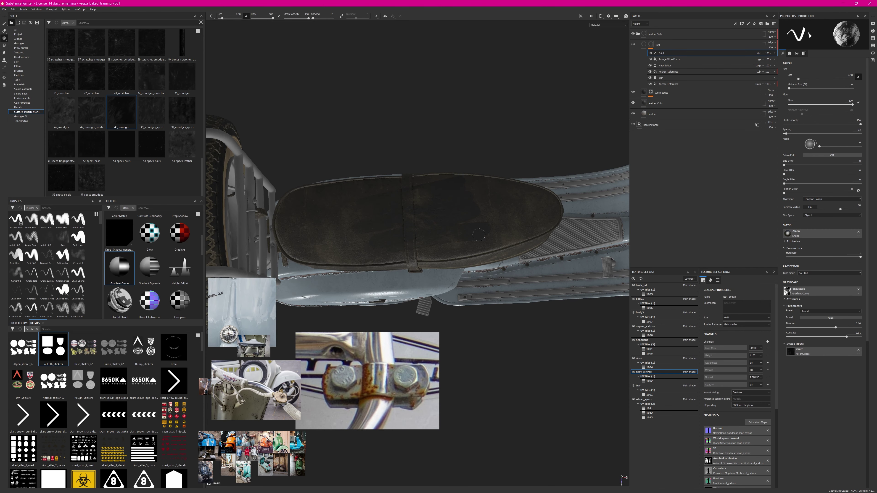
Choose the Cement 1 brush, display the Dust mask, and paint smudges over the seat's top with the flow raised to 46.
click(21, 70)
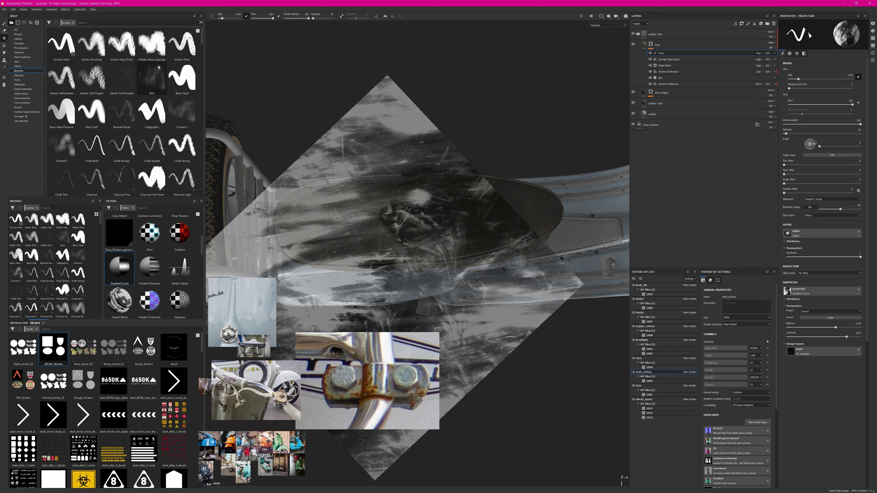
click(182, 113)
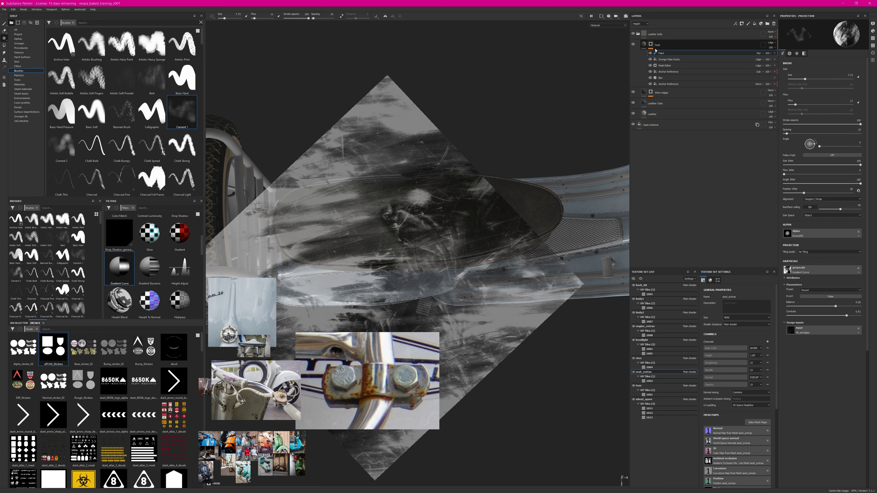
alt+click(651, 44)
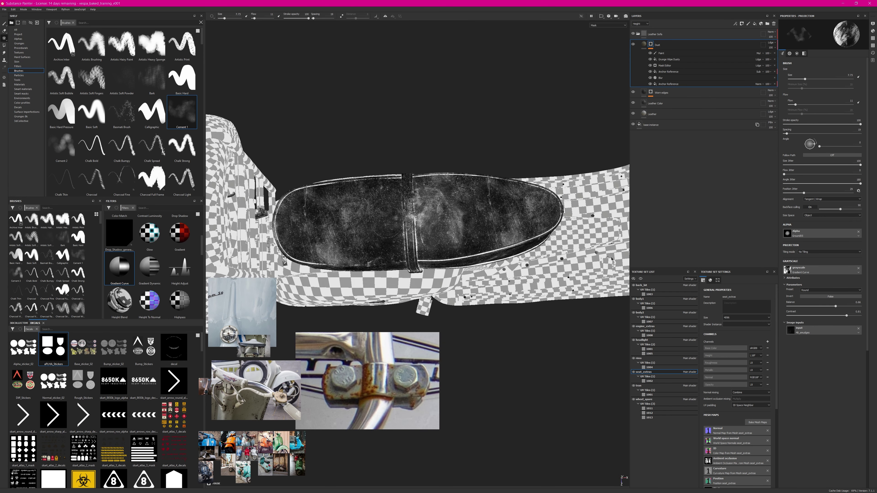
drag(360, 215, 424, 207)
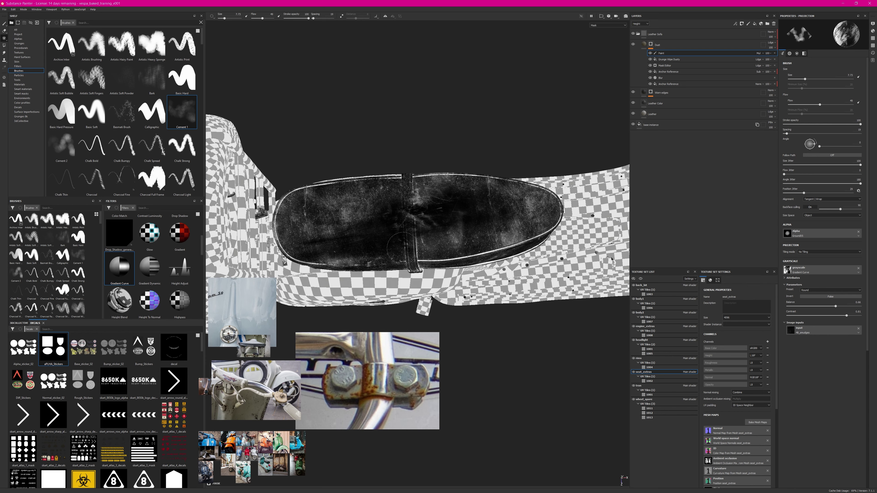
Rotate and shift the smudge projection to vary its pattern, and paint more smudges across the seat's top.
key(s)
mouse_move(430, 202)
mouse_down()
mouse_move(414, 221)
mouse_move(459, 207)
mouse_up()
middle_drag(459, 207, 532, 211)
drag(532, 211, 383, 222)
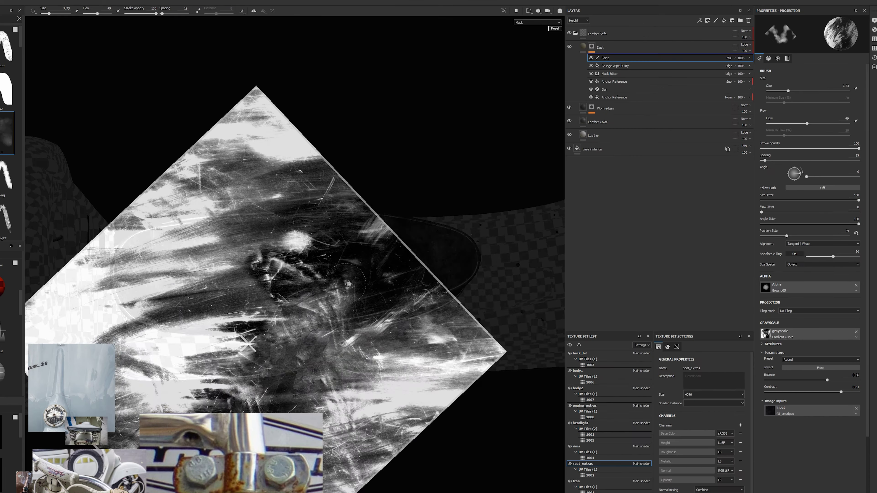
key(s)
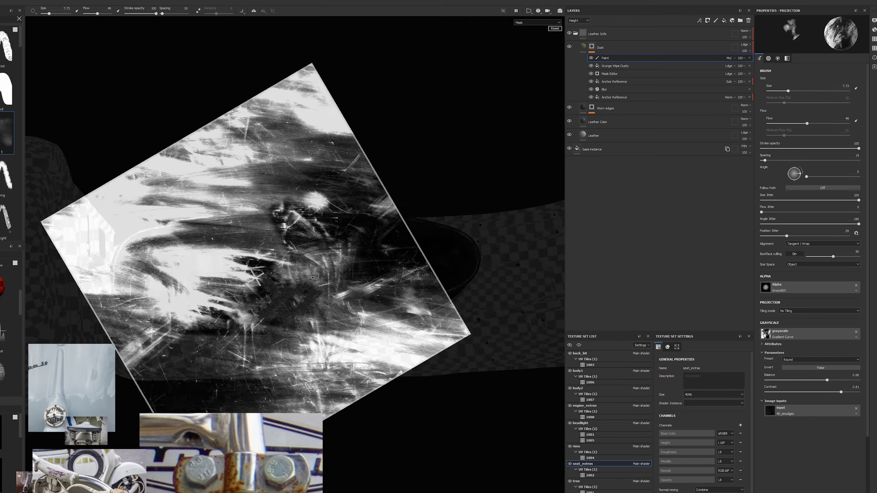
drag(250, 273, 242, 263)
Invert the projected smudges, reselect the Dust mask's paint effect, and project the rotated smudges onto the seat's side.
key(x)
drag(304, 263, 200, 278)
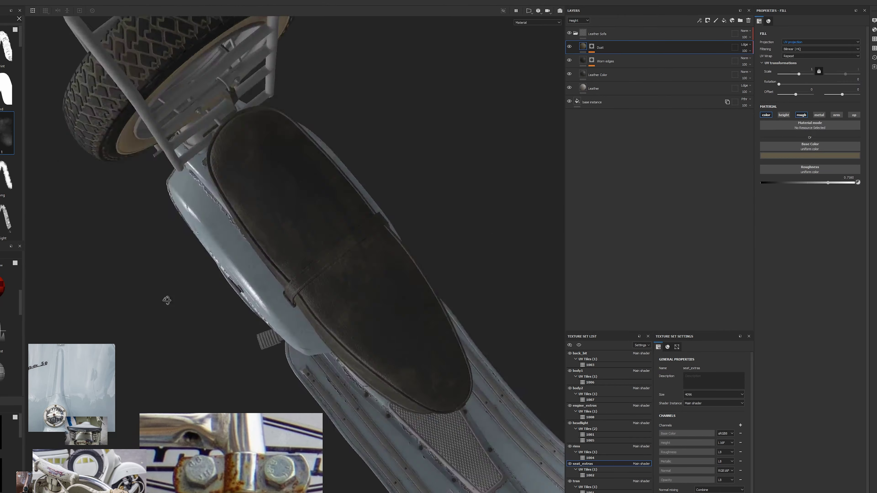
key(s)
drag(406, 227, 409, 252)
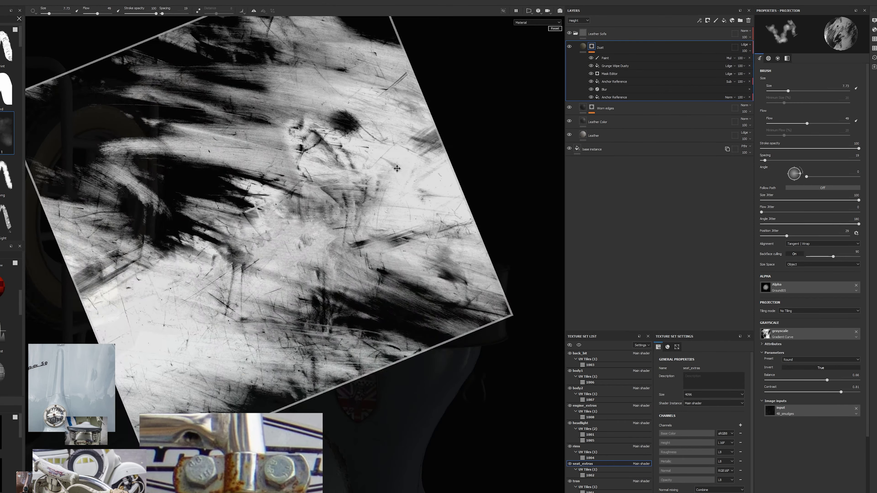
click(615, 59)
click(615, 66)
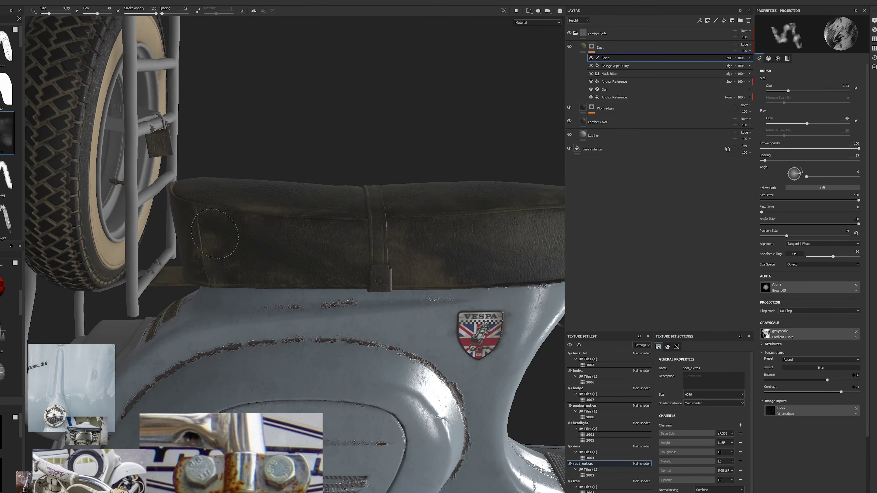
click(215, 234)
key(s)
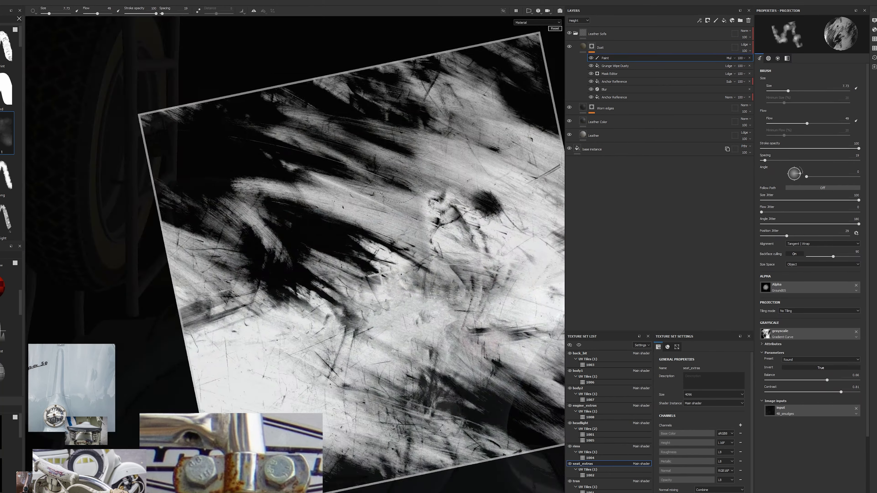
alt+drag(470, 313, 381, 254)
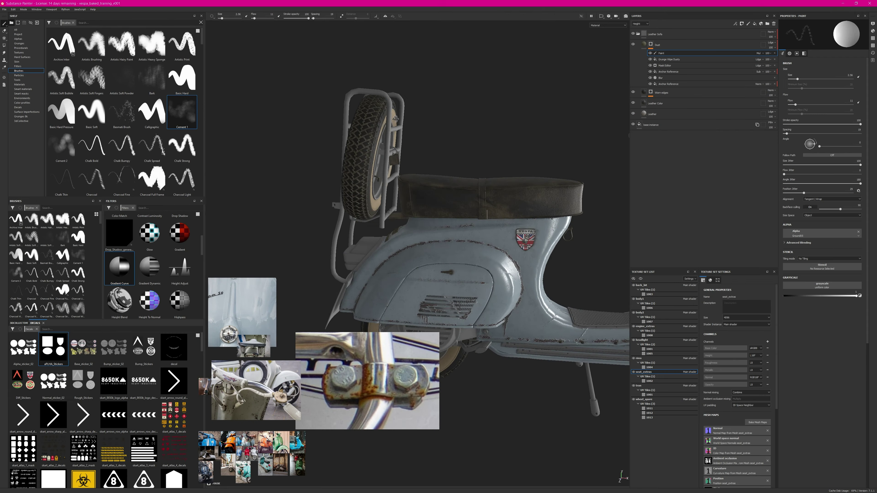
Select the grunge map fill in the Dust mask and examine the seat's dust from several angles.
mouse_move(401, 138)
alt+mouse_down()
mouse_move(436, 221)
mouse_move(385, 128)
mouse_move(589, 99)
alt+mouse_up()
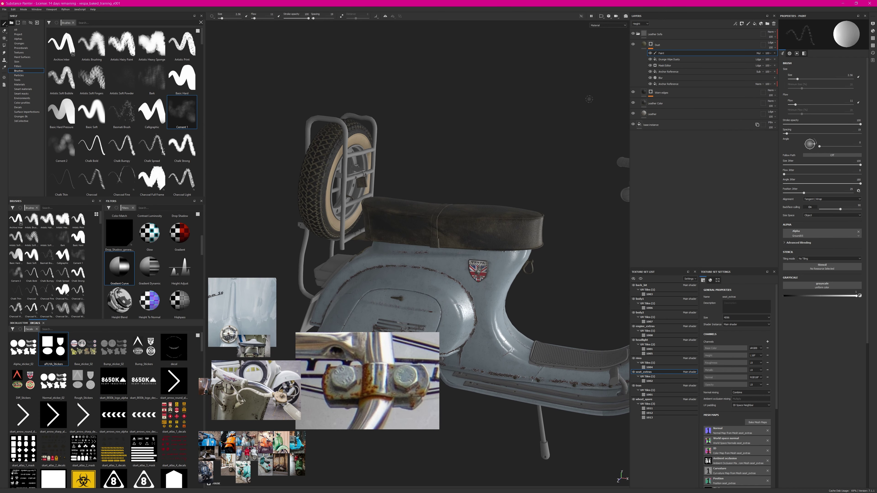
click(681, 59)
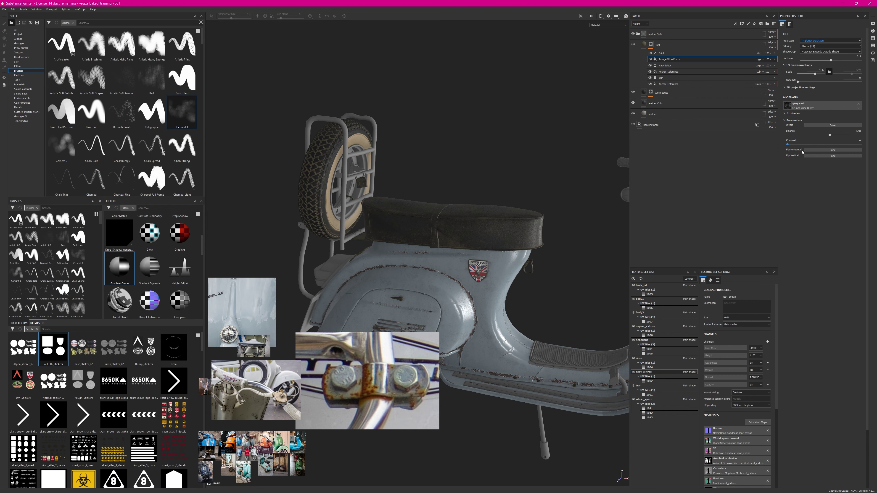
alt+drag(473, 193, 512, 223)
alt+right_drag(513, 223, 418, 230)
alt+middle_drag(418, 230, 418, 213)
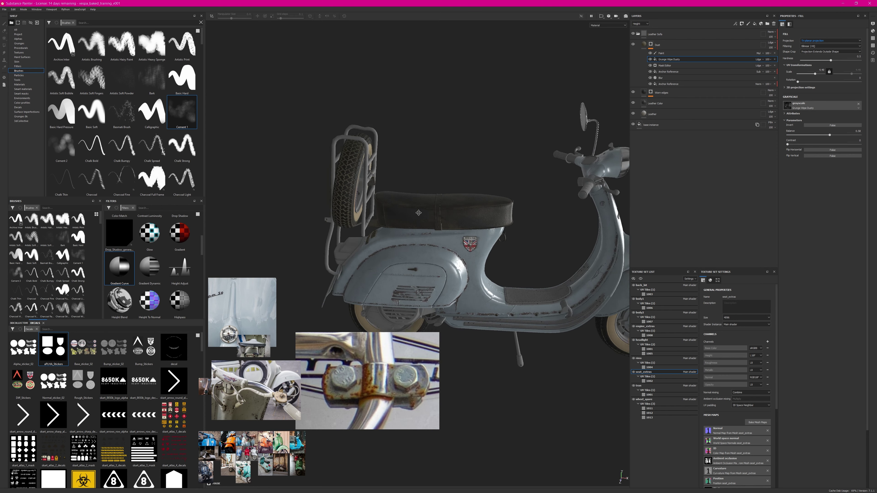
alt+drag(419, 213, 446, 127)
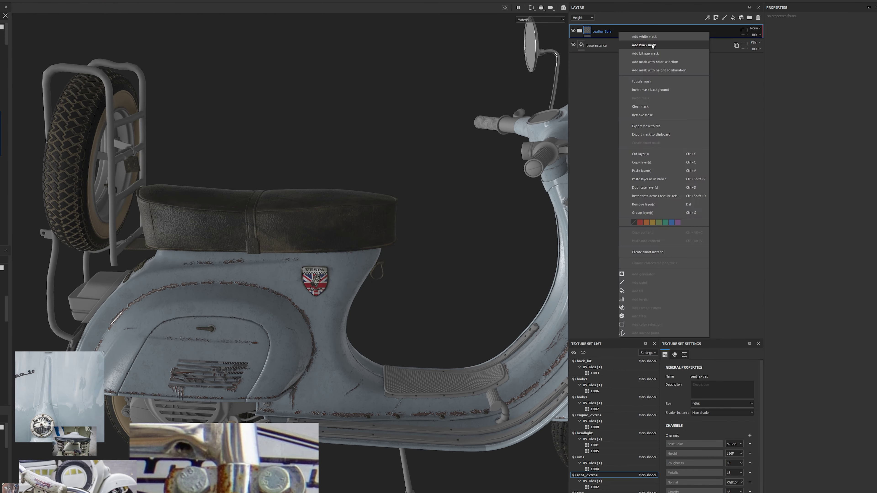
Add a black mask to the Leather Sofa folder and fill in the seat so only it shows the leather.
key(4)
drag(462, 157, 480, 145)
drag(373, 177, 373, 176)
alt+drag(117, 198, 28, 239)
alt+right_drag(397, 266, 321, 298)
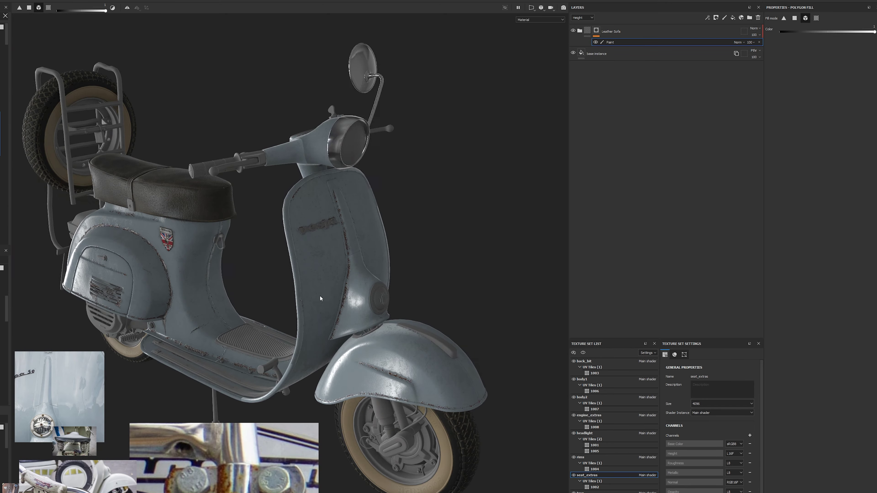
Switch to the headlight texture set and reveal the Leather Sofa material on the rubber floor mat through the folder's mask.
alt+drag(162, 286, 207, 266)
alt+right_drag(294, 252, 384, 228)
ctrl+alt+right_click(336, 201)
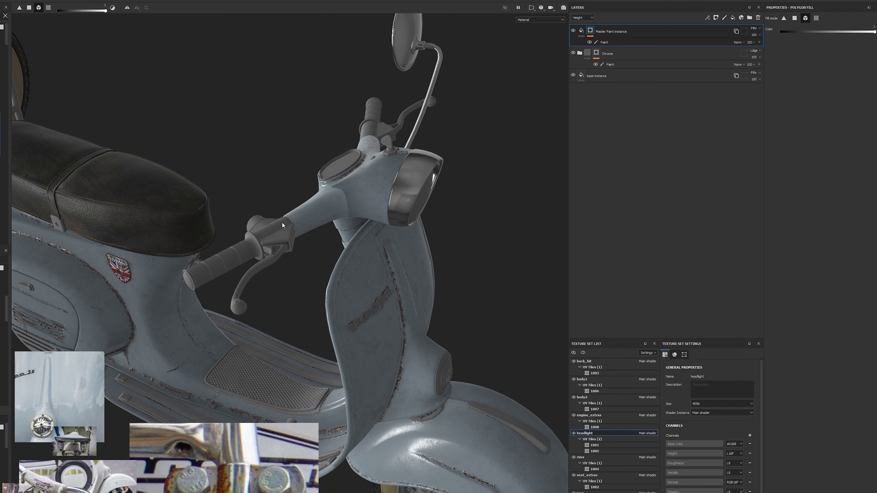
click(283, 226)
alt+drag(342, 195, 453, 192)
alt+middle_drag(294, 338, 428, 187)
alt+drag(345, 221, 316, 165)
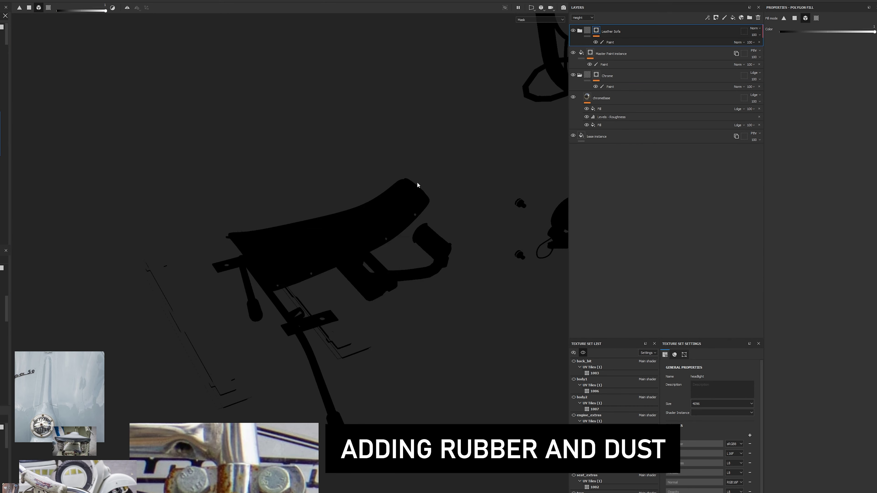
click(417, 182)
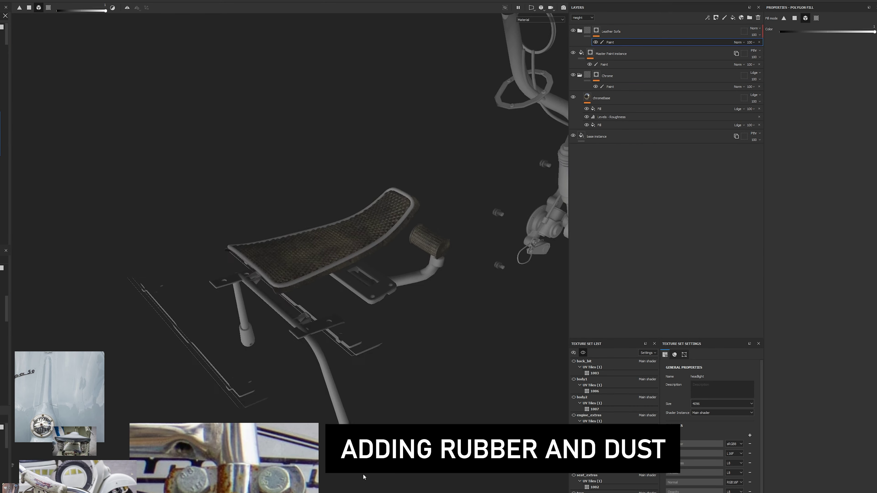
scroll(311, 276, down, 5)
scroll(397, 79, up, 6)
alt+drag(345, 193, 289, 217)
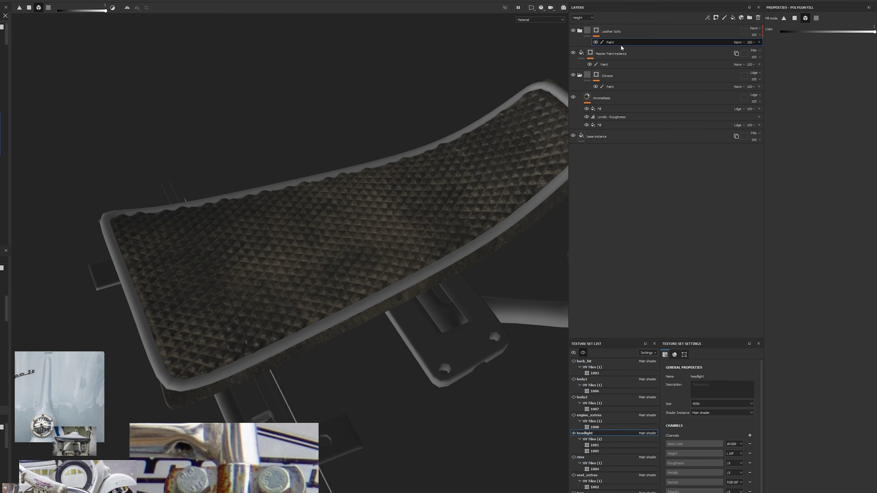
Group the Dust layer into its own folder and move that folder above the Leather Sofa folder.
click(586, 97)
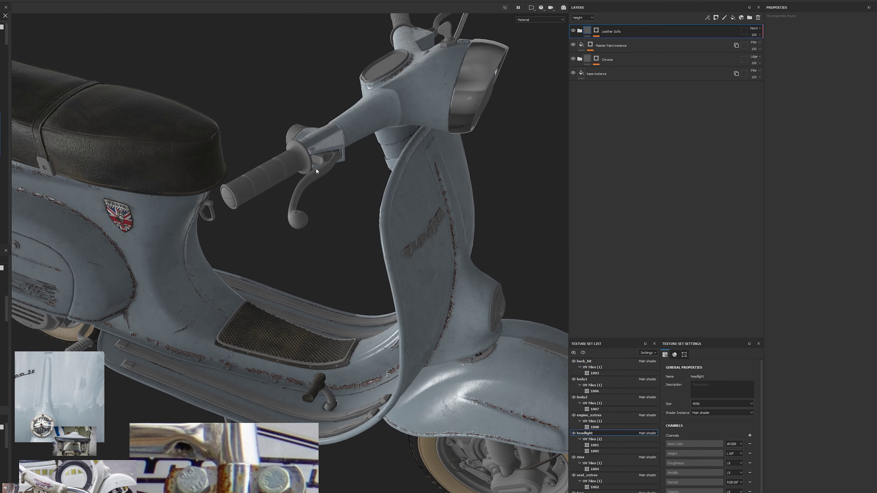
click(591, 73)
key(ctrl+c)
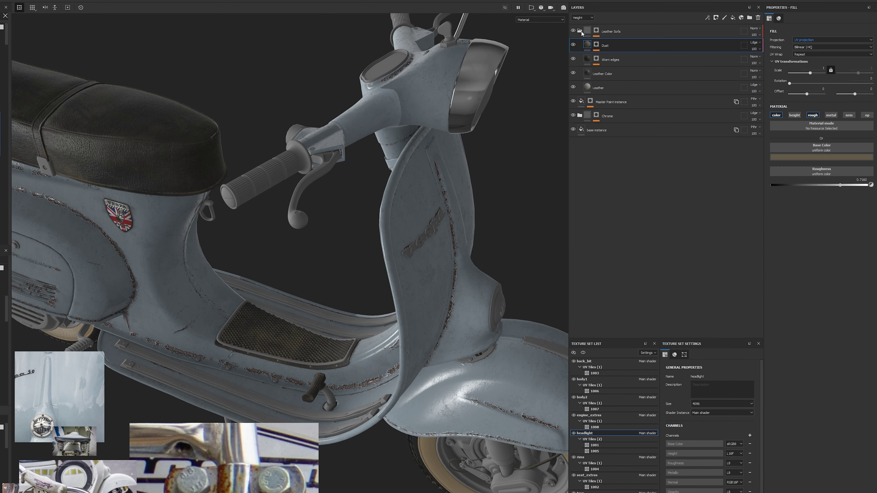
key(ctrl+v)
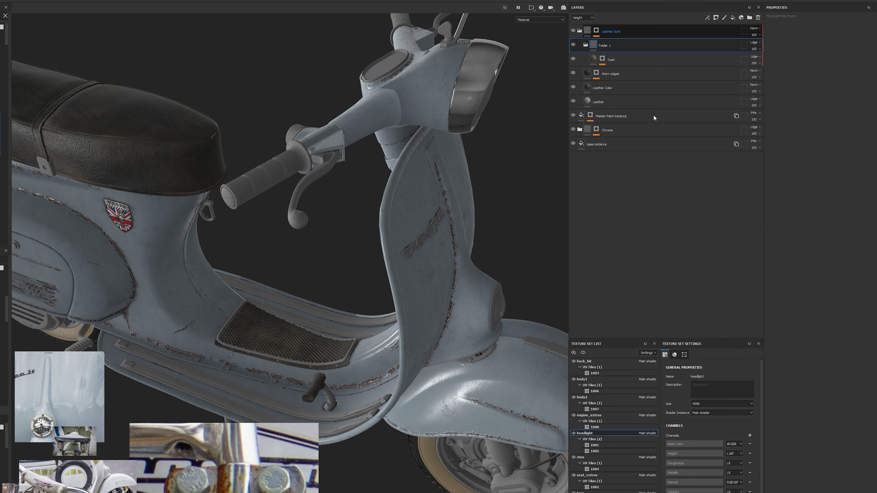
drag(609, 45, 608, 28)
click(580, 45)
Add a black mask to the new folder holding the Dust layer.
right_click(615, 30)
click(630, 42)
right_click(597, 31)
click(621, 172)
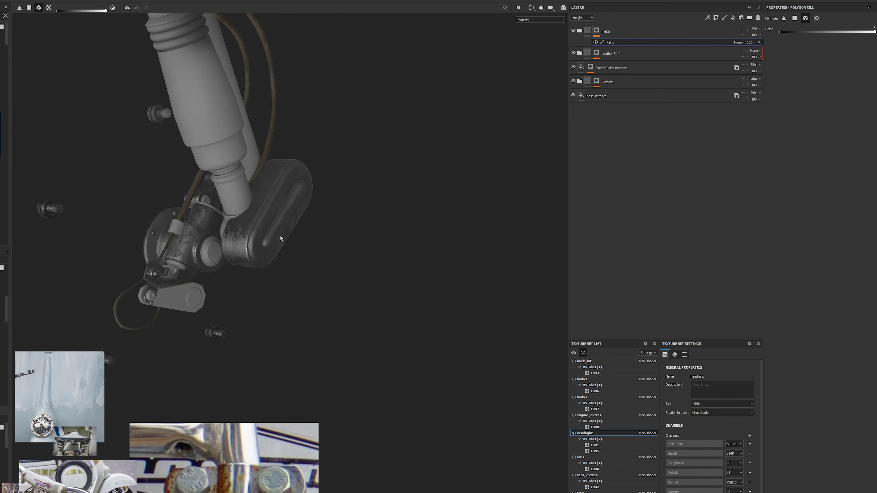
Fill the front suspension parts and floor strips in the metal masks, and move the Leather Sofa folder down in back_bit.
alt+drag(280, 236, 290, 156)
drag(289, 156, 374, 149)
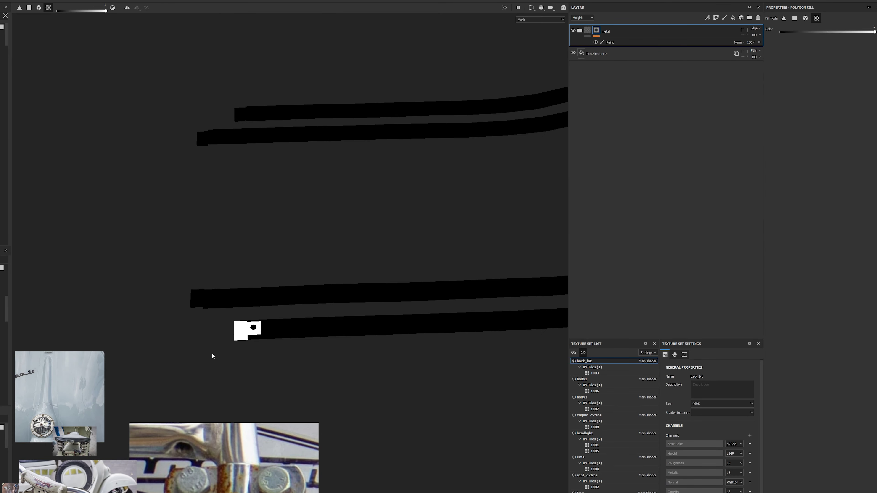
alt+drag(211, 196, 316, 362)
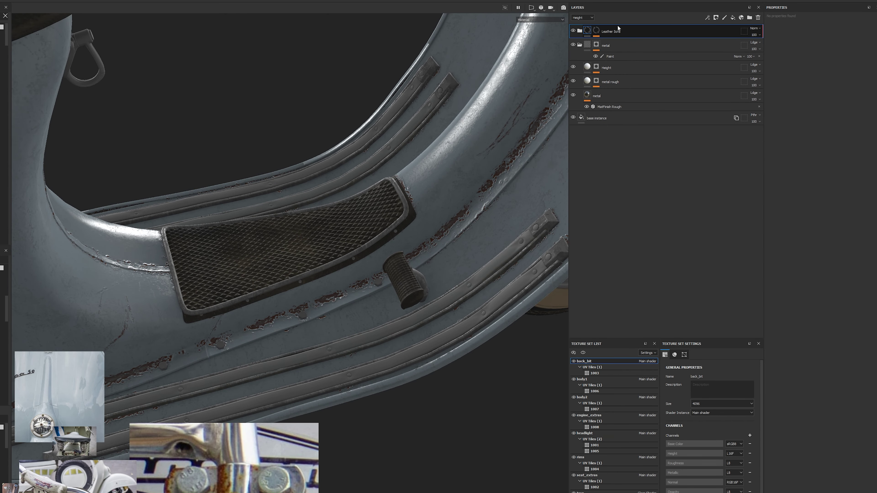
drag(611, 31, 651, 52)
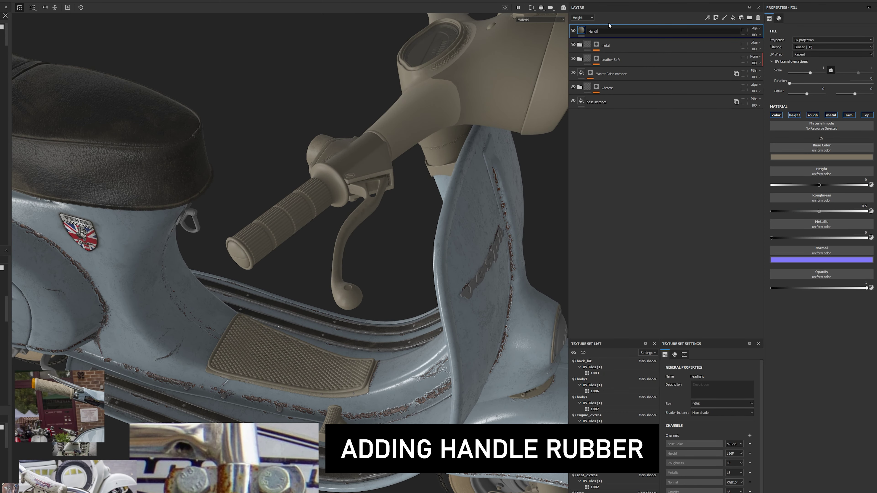
Name the new fill layer Handles and mask it to the handlebar grips.
text(es)
key(Return)
right_click(644, 34)
click(658, 58)
right_click(590, 31)
click(623, 261)
Increase the tiling of the Handles layer's brick height pattern and adjust its height levels.
mouse_move(360, 41)
alt+mouse_down()
mouse_move(331, 268)
mouse_move(186, 168)
alt+mouse_up()
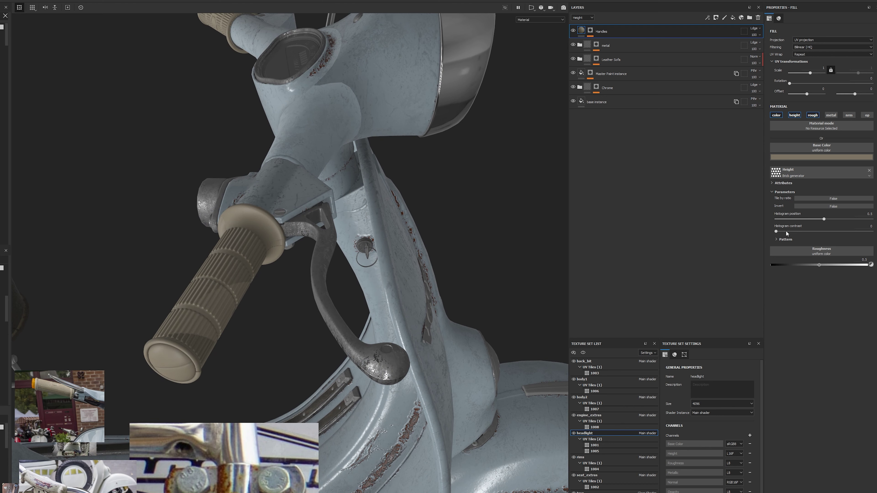
drag(809, 73, 815, 73)
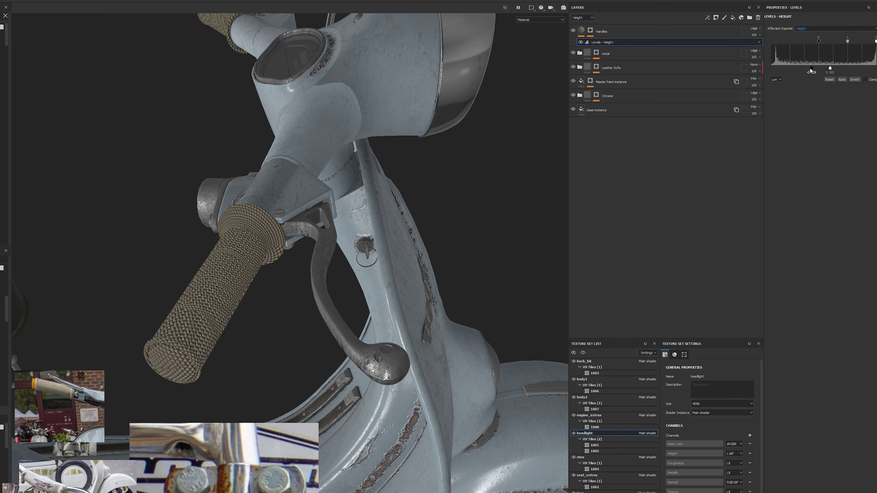
drag(813, 71, 831, 75)
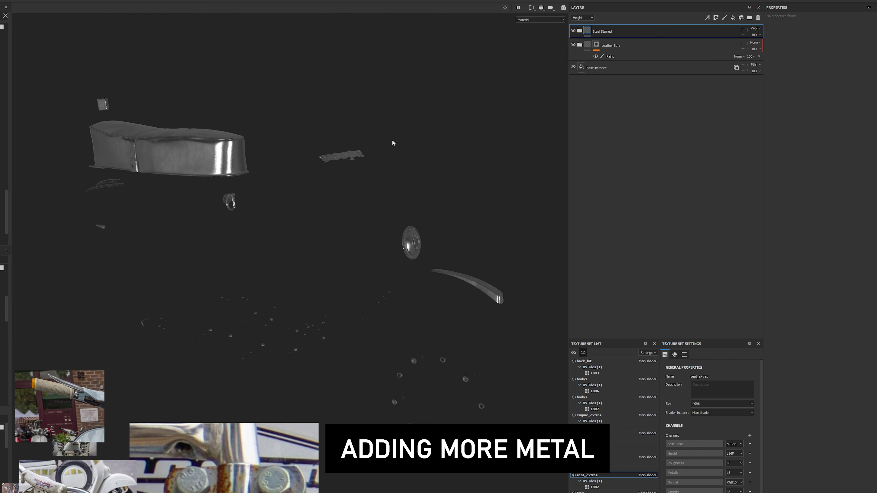
Mask the Steel Stained folder in the seat_extras set and add a new fill layer inside it.
right_click(625, 31)
click(629, 56)
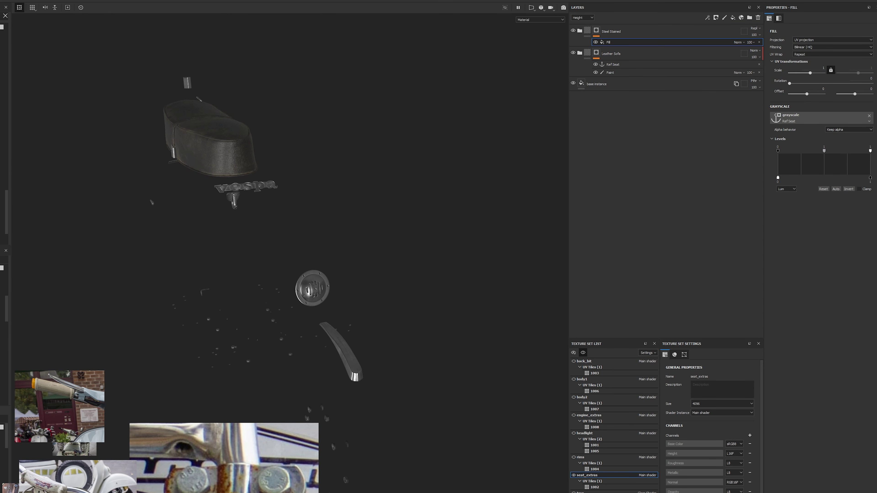
click(611, 32)
click(580, 31)
click(732, 18)
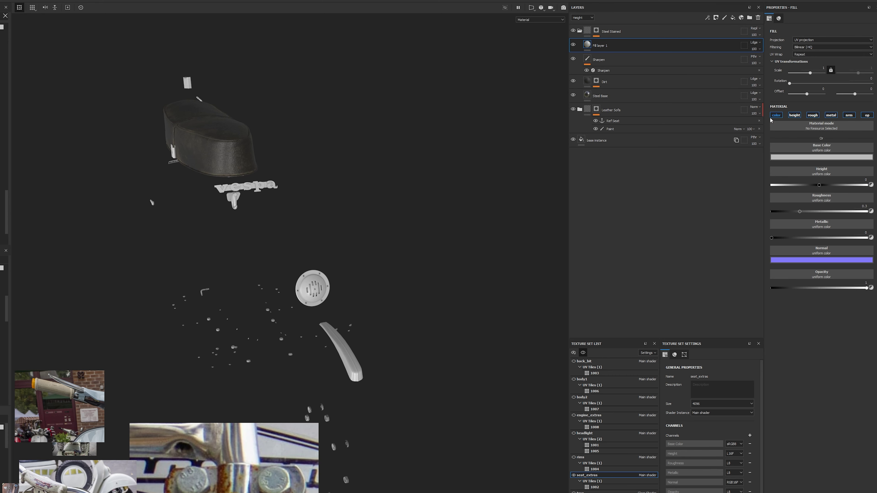
Turn the fill into a dark reddish-brown Rust layer affecting only color, roughness and metallic, with roughness about 0.77.
click(795, 116)
click(831, 115)
click(849, 115)
click(867, 116)
click(810, 158)
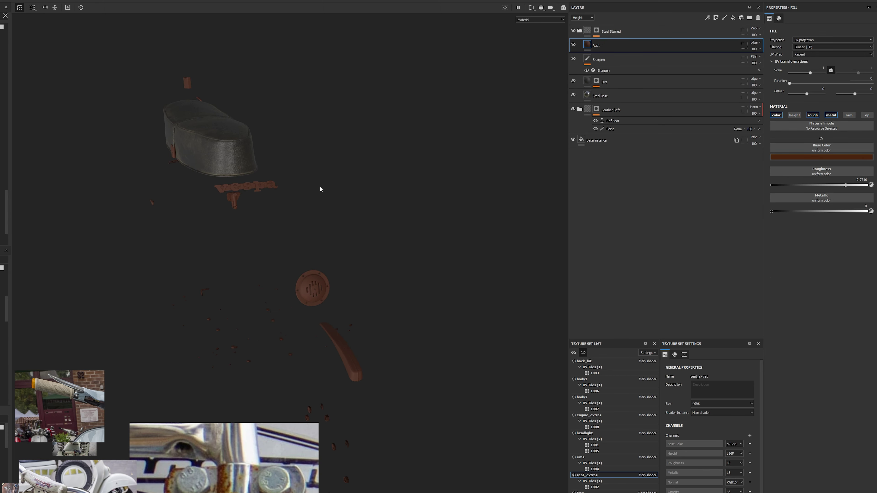
right_click(605, 45)
click(649, 104)
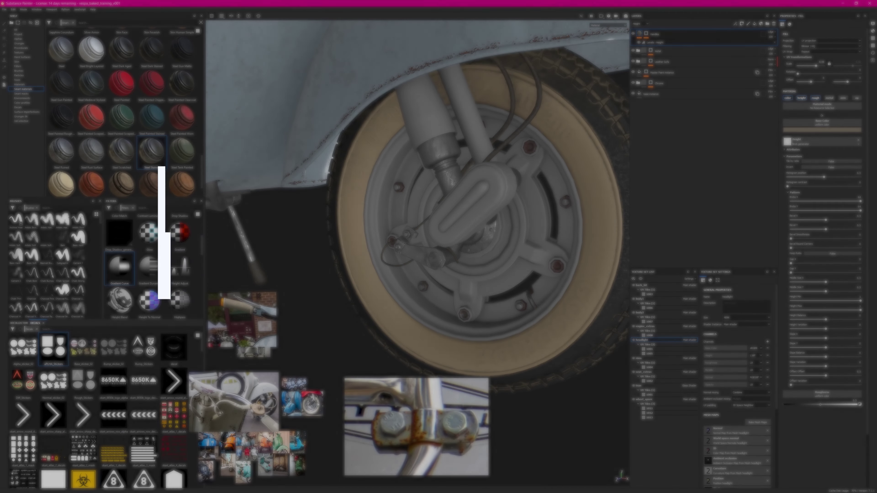
Rearrange the reference photos and place the front wheel photo, scaled down, beside the model.
drag(249, 344, 283, 297)
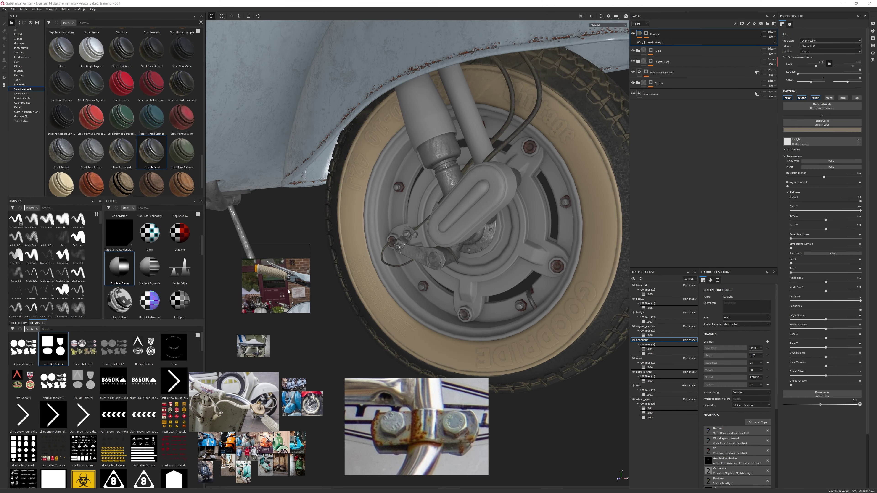
double_click(288, 291)
drag(327, 399, 369, 275)
key(c)
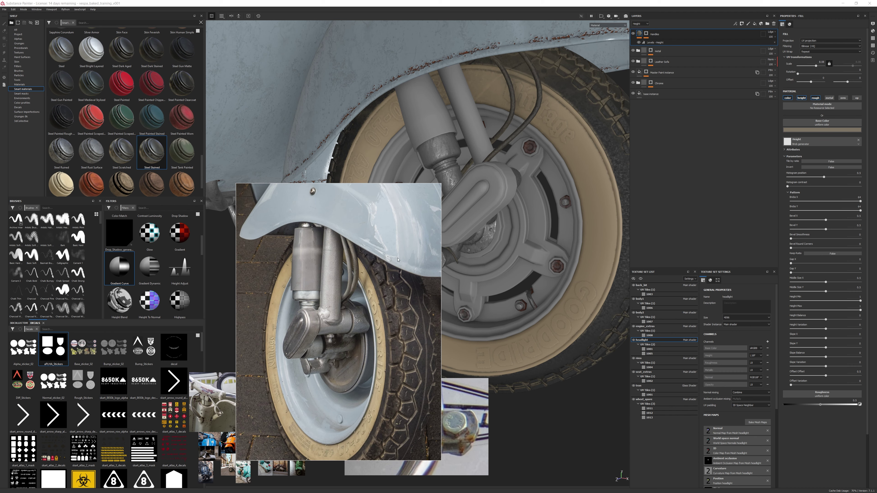
ctrl+alt+drag(398, 259, 369, 289)
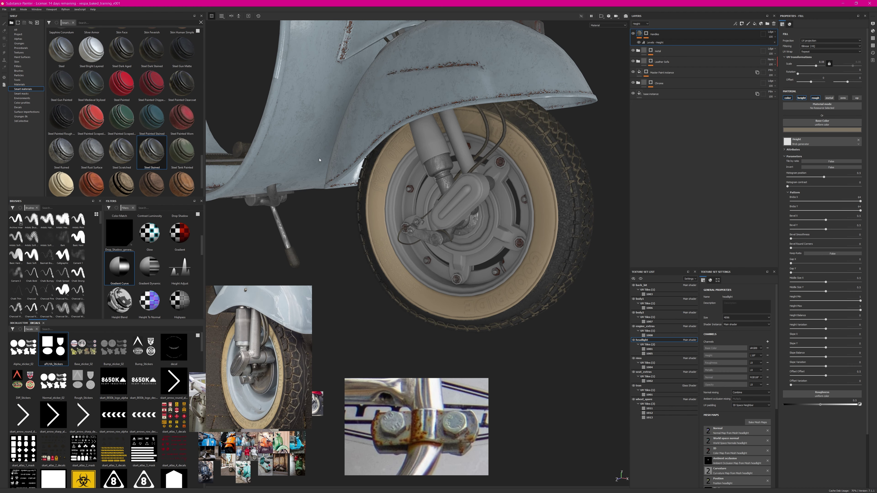
Switch to the rims texture set and inspect the Dust layer's mask and the paint layer's Mask Editor.
ctrl+alt+right_click(510, 198)
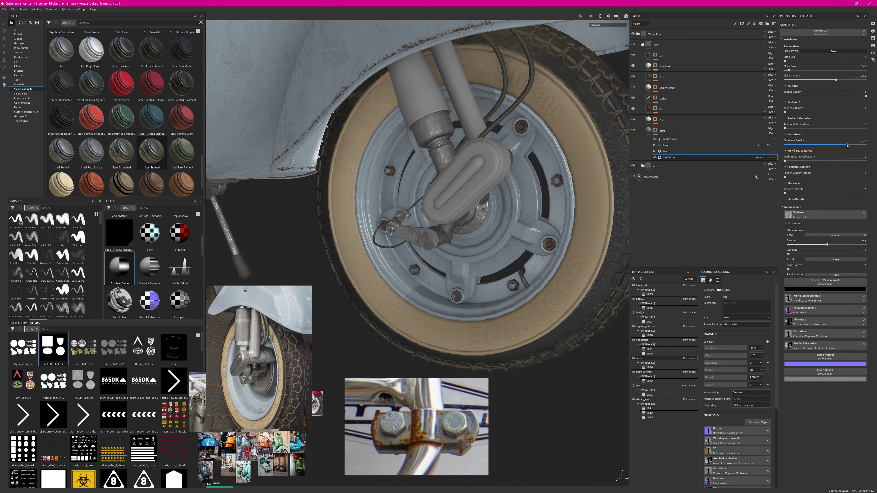
click(649, 130)
alt+click(655, 77)
click(669, 188)
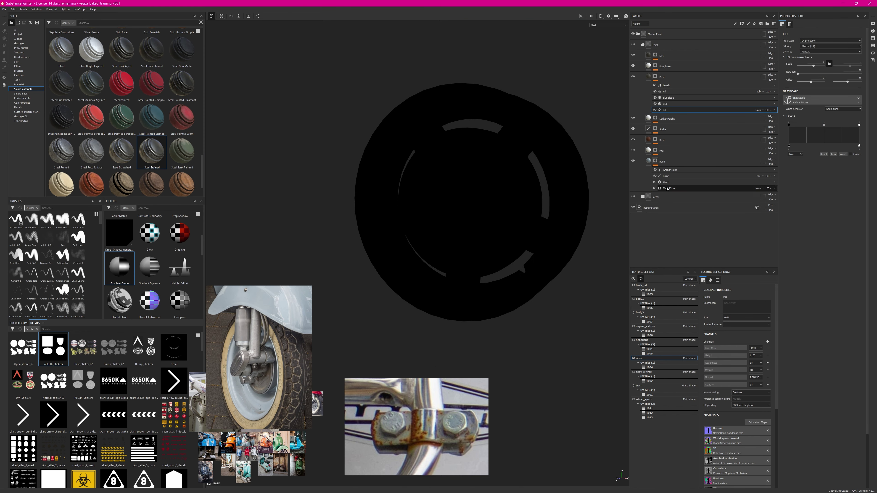
key(m)
Hide the rust layer and disable the paint layer's mask so solid blue paint covers the rims.
click(634, 140)
click(655, 161)
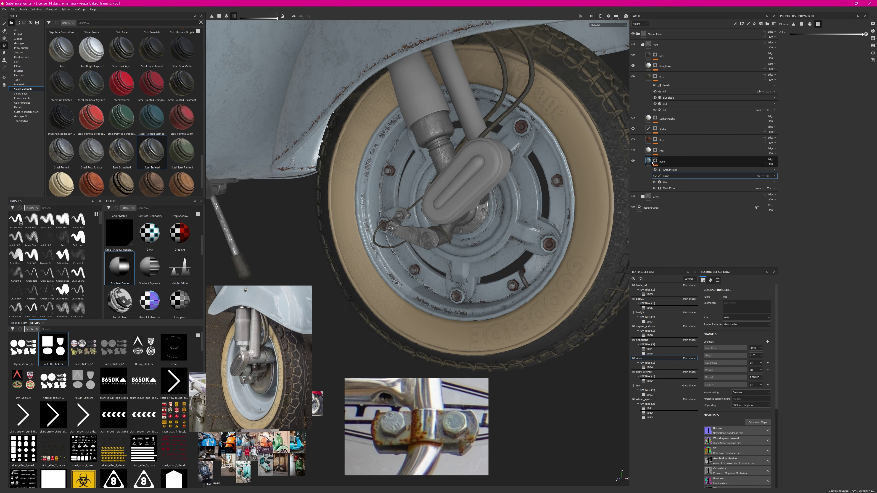
click(663, 130)
shift+click(655, 160)
click(665, 170)
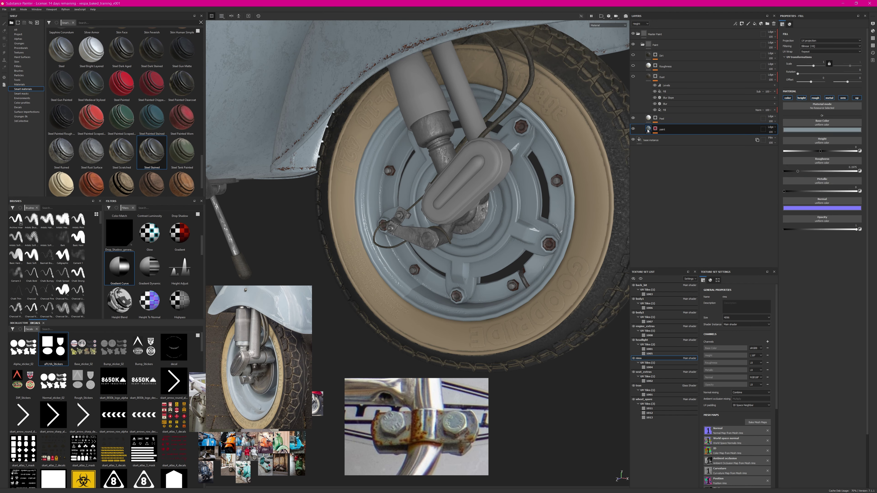
click(771, 127)
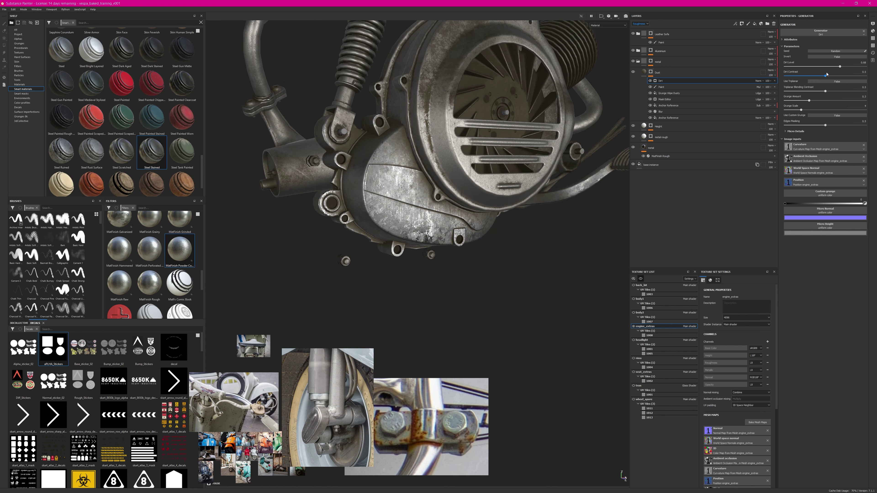
Examine the textured engine in context and the whole scooter with the interface panels hidden.
scroll(448, 203, down, 5)
scroll(449, 204, down, 2)
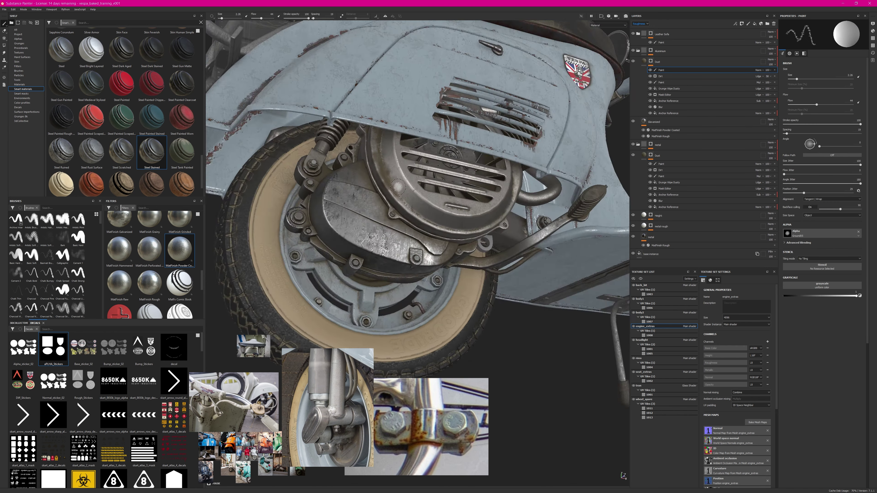
mouse_move(449, 204)
alt+mouse_down()
mouse_move(462, 259)
mouse_move(417, 258)
alt+mouse_up()
key(Tab)
scroll(416, 258, down, 3)
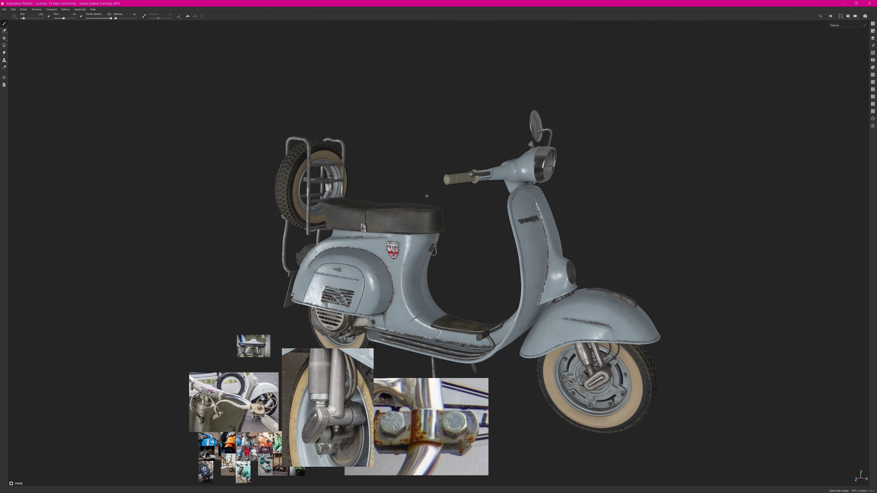
alt+middle_drag(417, 258, 384, 188)
scroll(384, 187, up, 1)
Examine the rear body, engine, kickstand and front wheel up close to review the finished paint and metal.
alt+drag(339, 192, 491, 170)
alt+middle_drag(311, 269, 372, 235)
alt+right_drag(373, 235, 373, 239)
scroll(373, 238, up, 5)
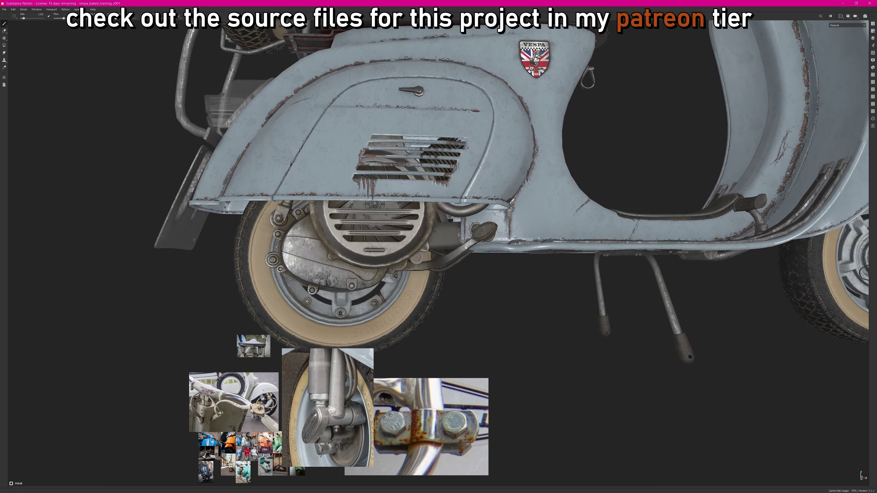
alt+middle_drag(656, 208, 432, 204)
alt+drag(538, 180, 454, 188)
alt+middle_drag(690, 235, 553, 197)
alt+right_drag(552, 197, 597, 204)
mouse_move(559, 228)
alt+mouse_down()
mouse_move(499, 235)
mouse_move(573, 235)
alt+mouse_up()
alt+right_drag(573, 235, 542, 221)
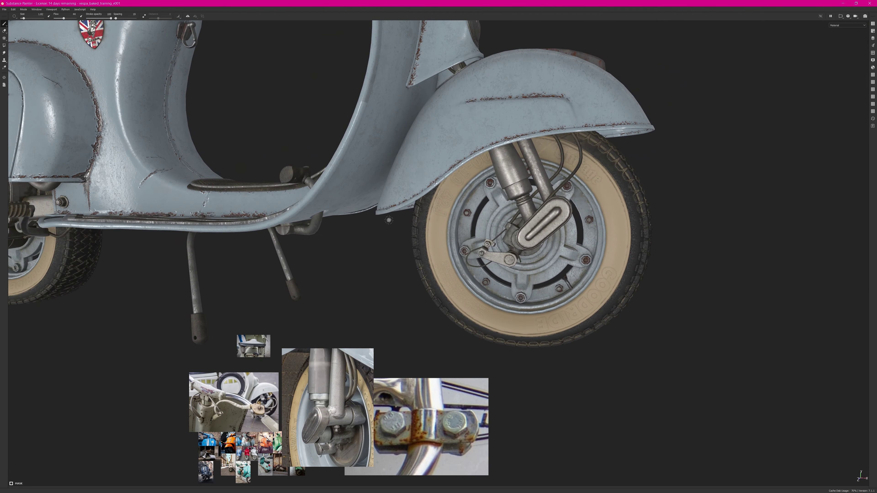
Examine the rear wheel, engine and side panel up close, and the whole scooter from the side, to review the finished textures.
alt+middle_drag(397, 210, 615, 232)
alt+drag(494, 228, 569, 230)
alt+drag(274, 229, 345, 232)
alt+middle_drag(304, 262, 511, 186)
alt+drag(510, 187, 434, 183)
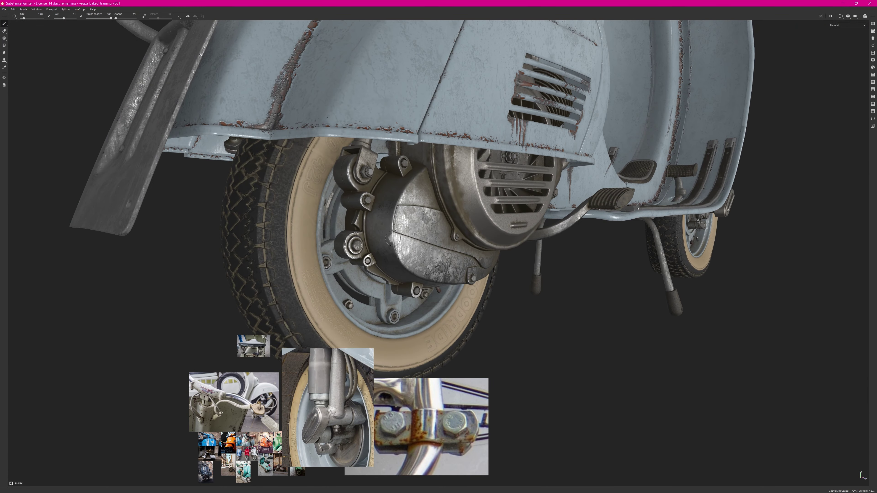
key(f)
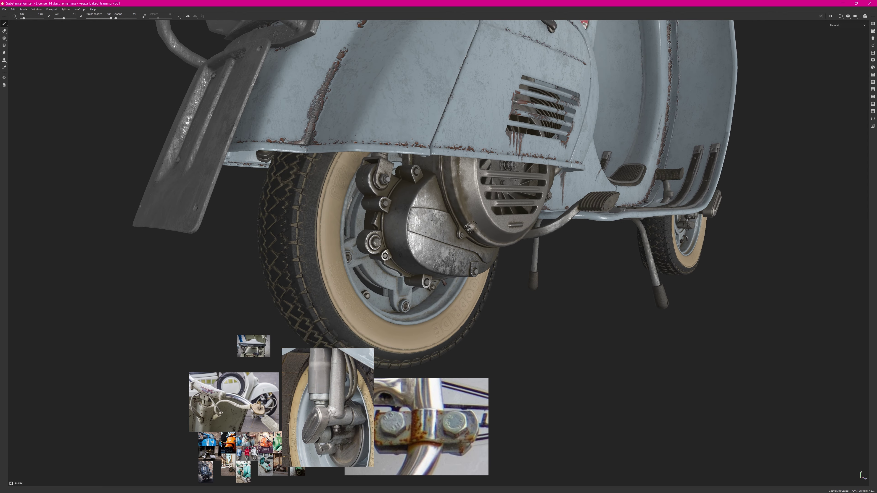
alt+drag(392, 195, 374, 206)
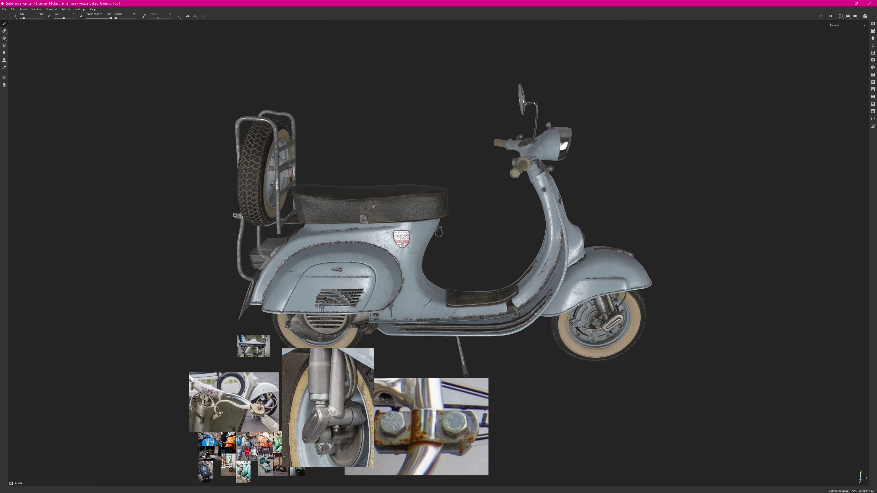
alt+drag(414, 240, 392, 229)
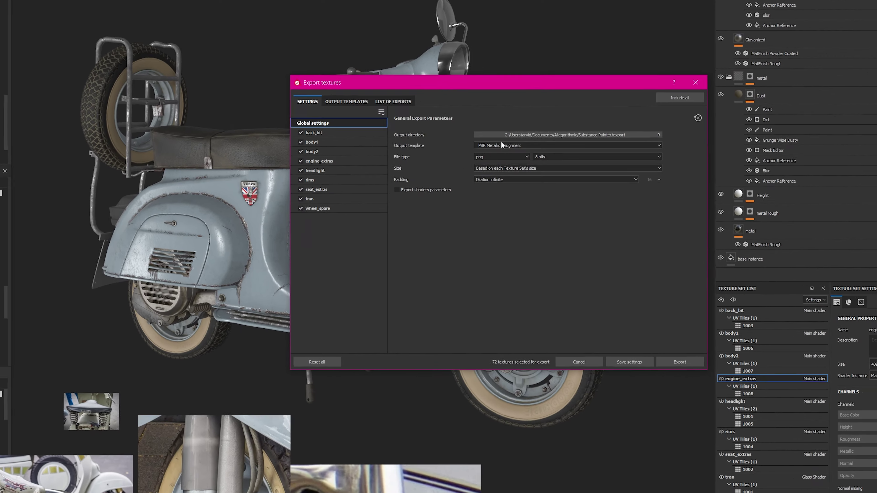
Set the texture export to the Arnold UDIM output template with exr as the file type.
click(546, 168)
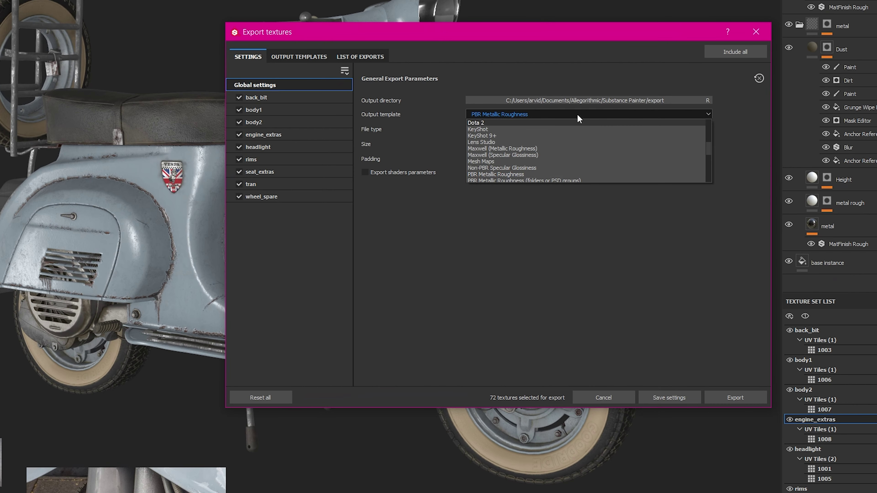
mouse_move(706, 142)
mouse_down()
mouse_move(707, 154)
mouse_move(711, 136)
mouse_up()
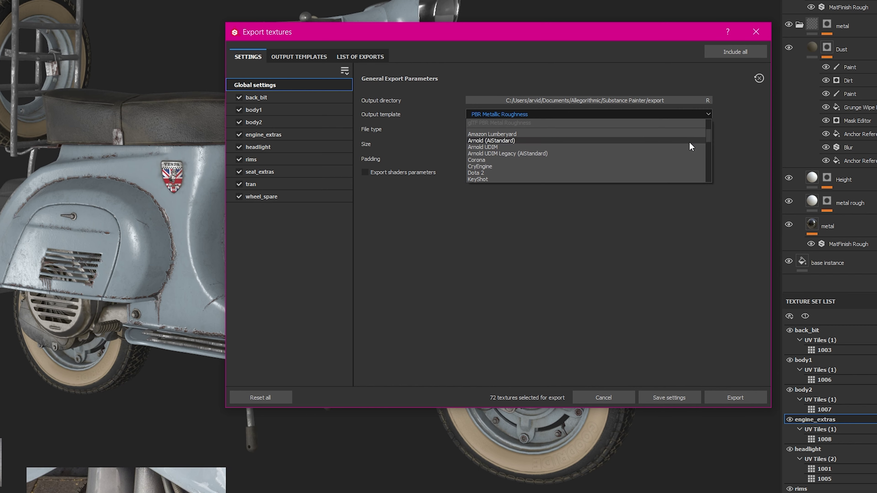
click(678, 147)
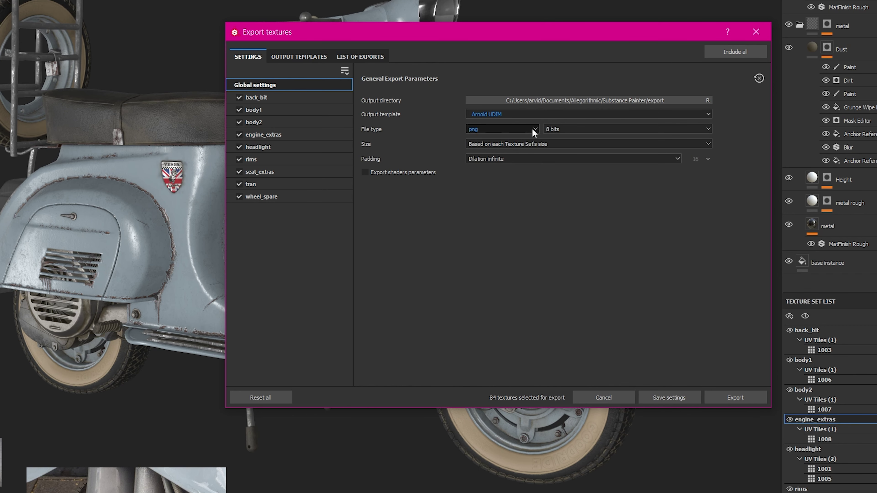
click(491, 131)
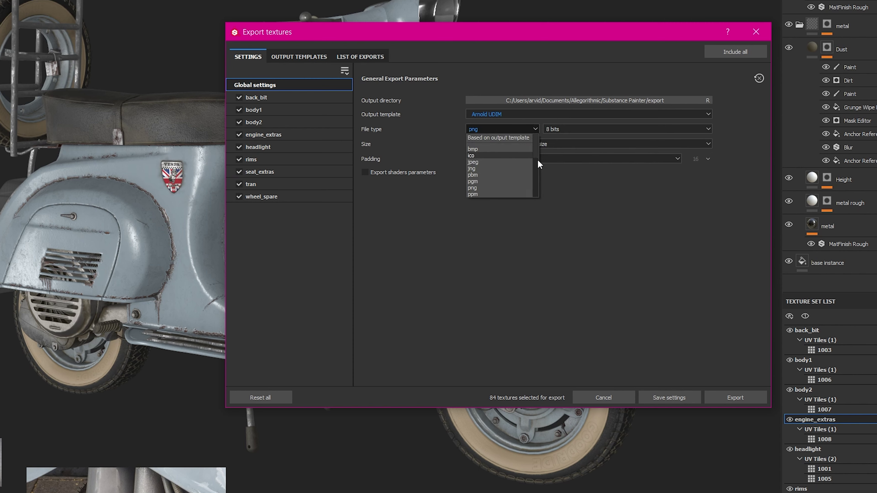
scroll(538, 164, down, 5)
click(492, 156)
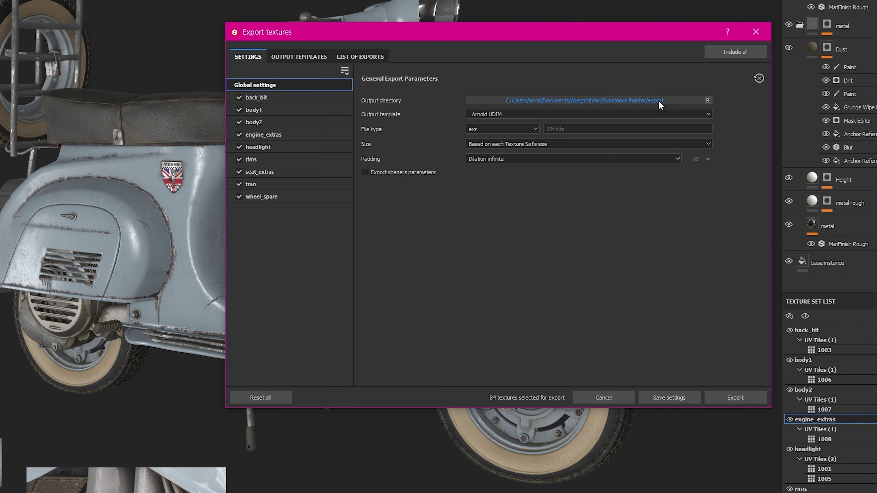
Set the export's output directory to W:/training/vespa/substance/training_output.
click(673, 100)
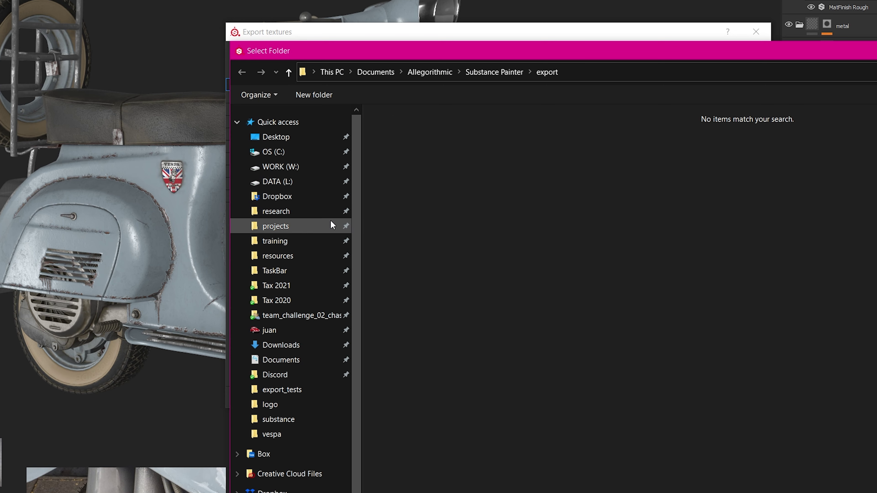
click(335, 240)
double_click(414, 224)
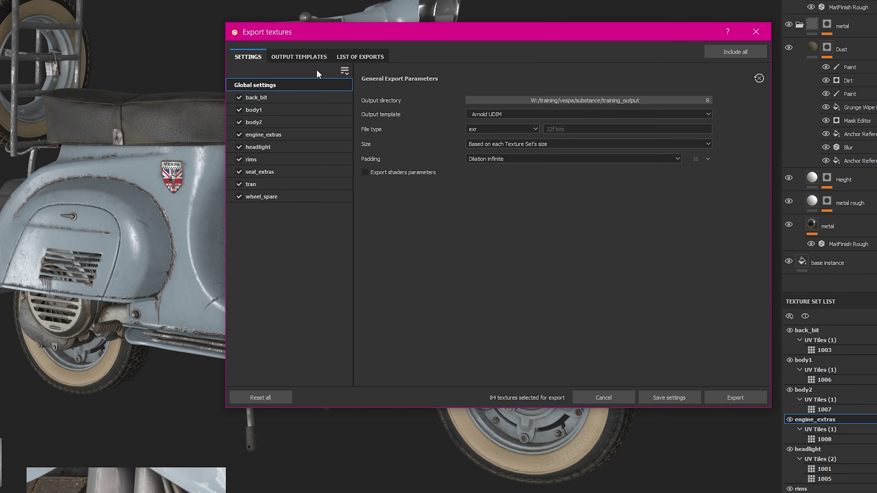
In the Arnold UDIM preset, rename the metalness output map to $mesh_Metallic(.$udim) and remove the emissive map.
click(300, 57)
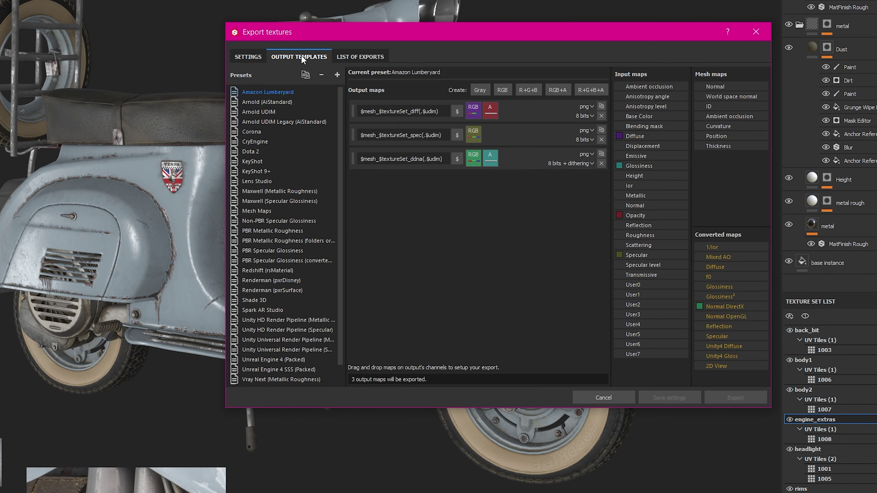
click(270, 111)
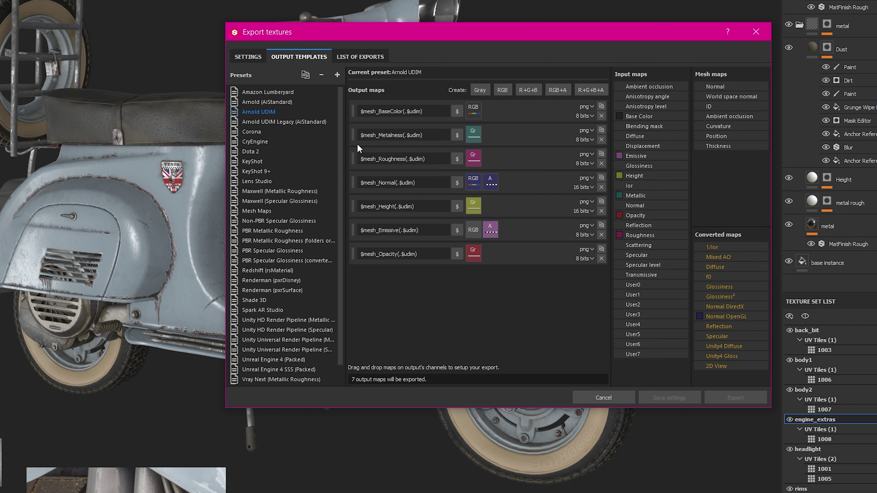
drag(363, 135, 400, 135)
click(386, 136)
text(Metallic)
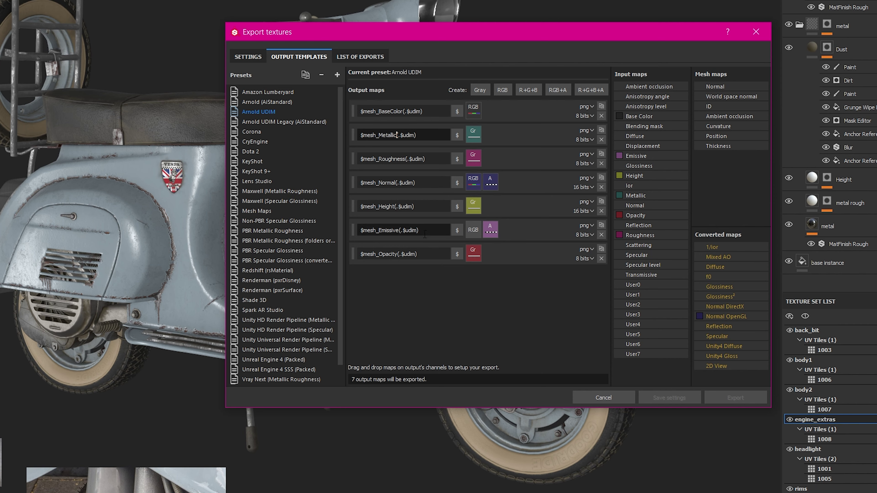
click(601, 235)
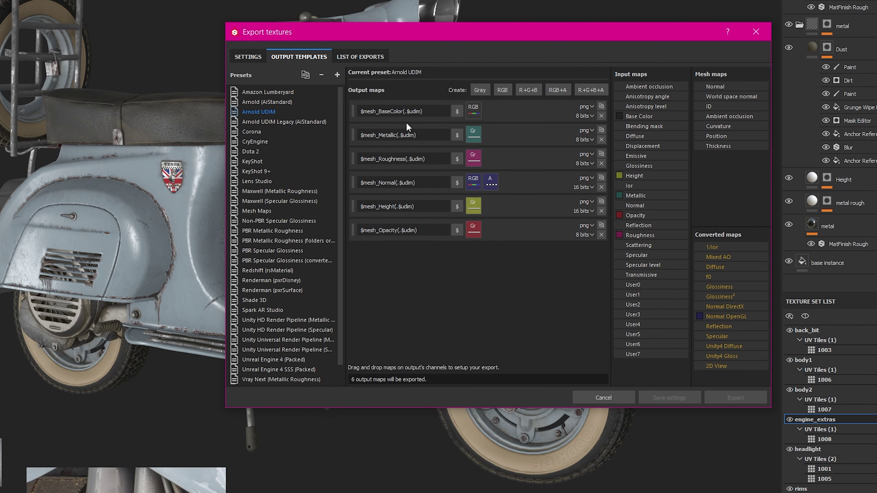
Check the list of exports, set the size for all texture sets to 8192, and export the textures.
click(360, 56)
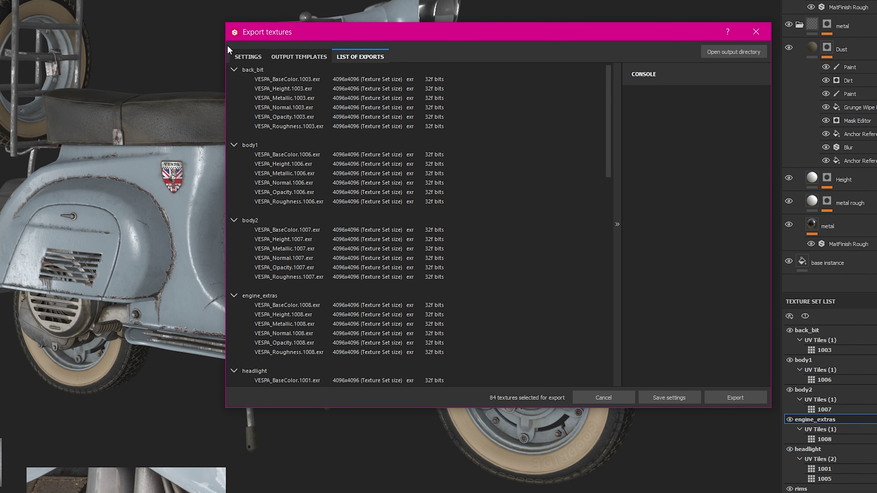
click(247, 57)
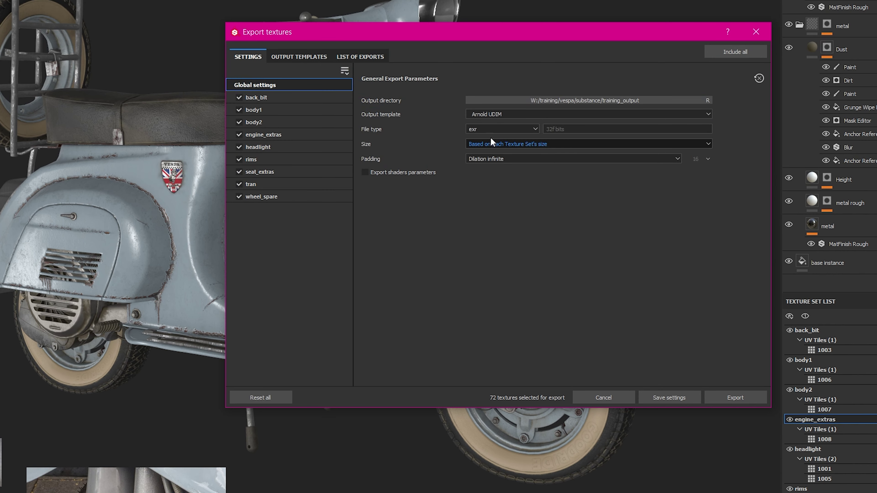
click(502, 144)
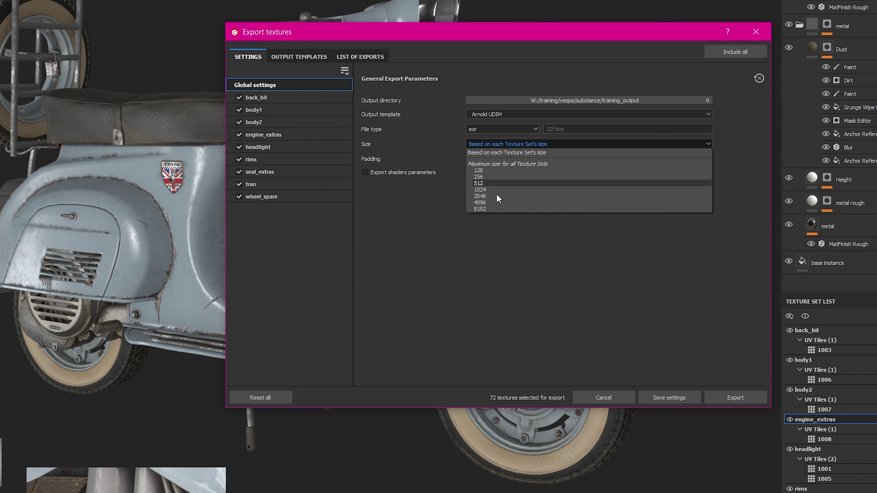
click(484, 207)
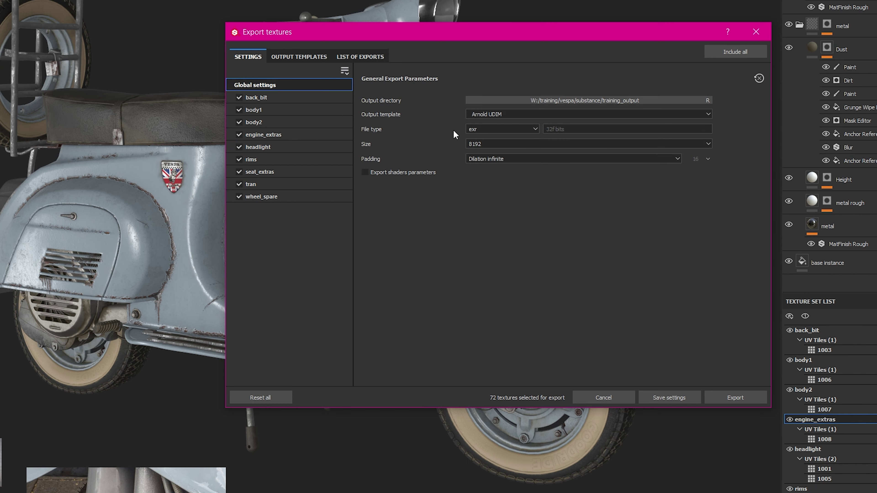
drag(496, 35, 397, 11)
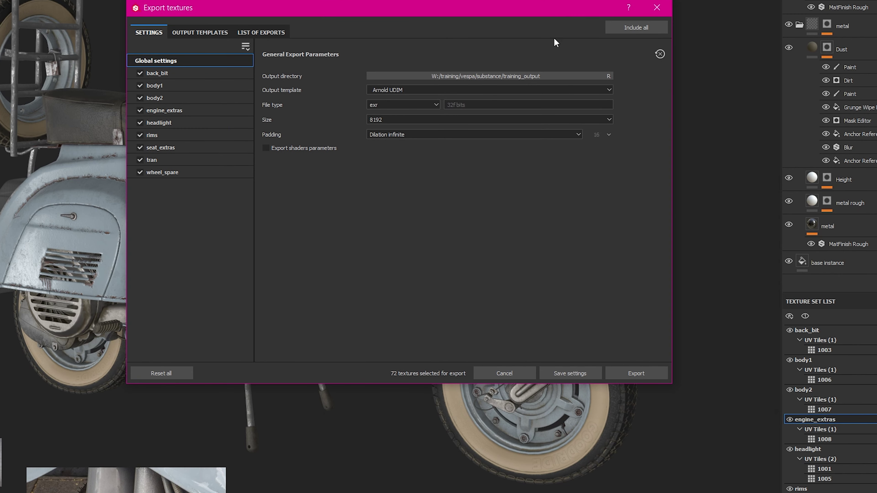
click(635, 372)
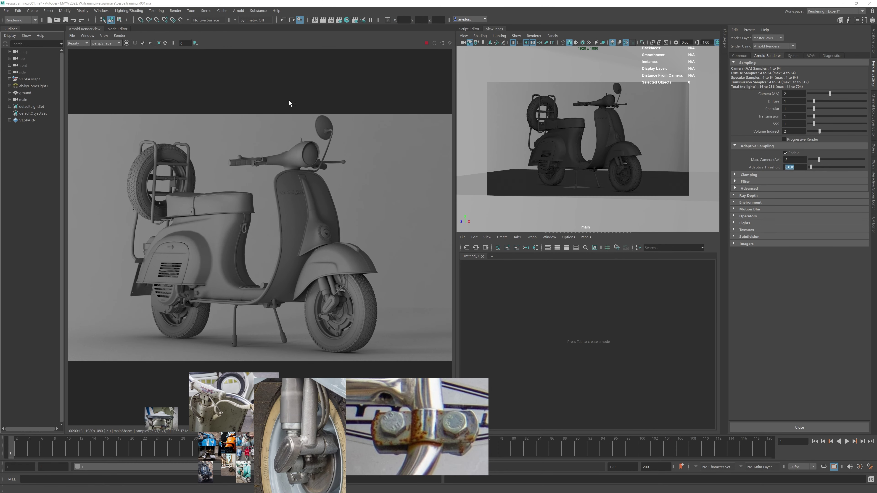
Switch to Maya and open Substance's Apply Workflow to Maps dialog with its selection of multiple maps.
click(257, 11)
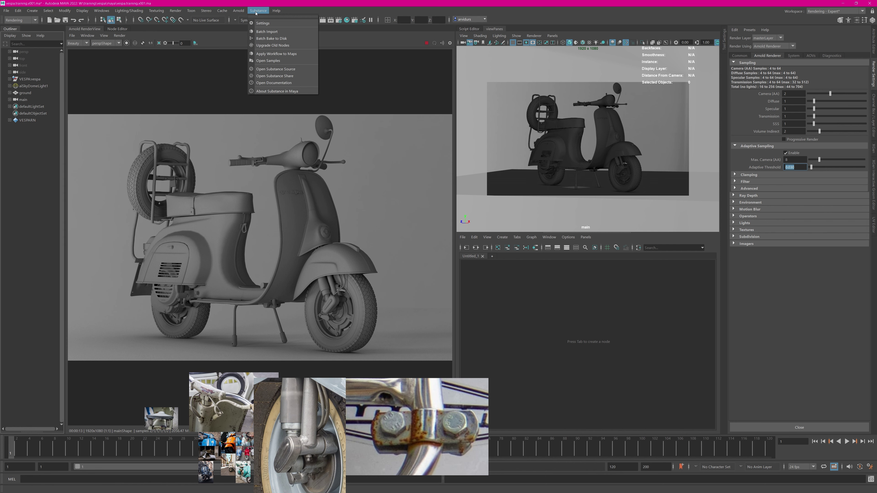
click(276, 55)
drag(411, 167, 500, 147)
click(480, 182)
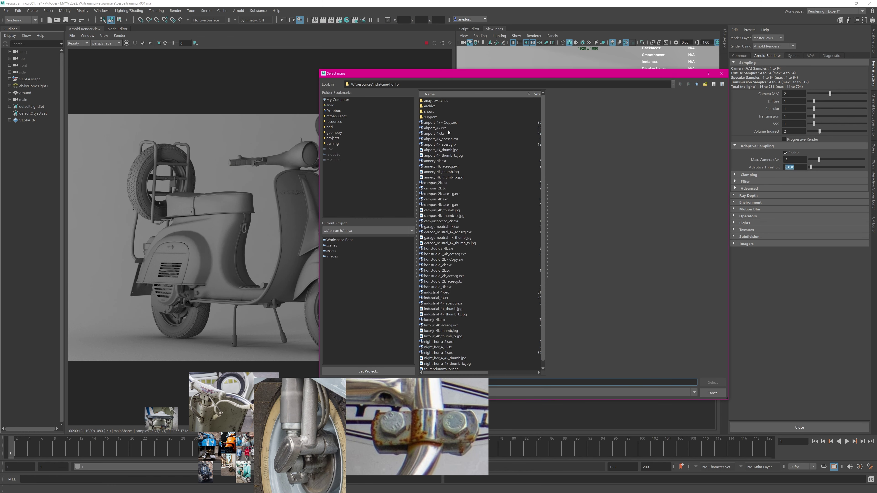
Load all exported VESPA maps from the vespa/substance/training_output folder into the workflow's channels.
click(340, 143)
double_click(431, 138)
shift+click(437, 139)
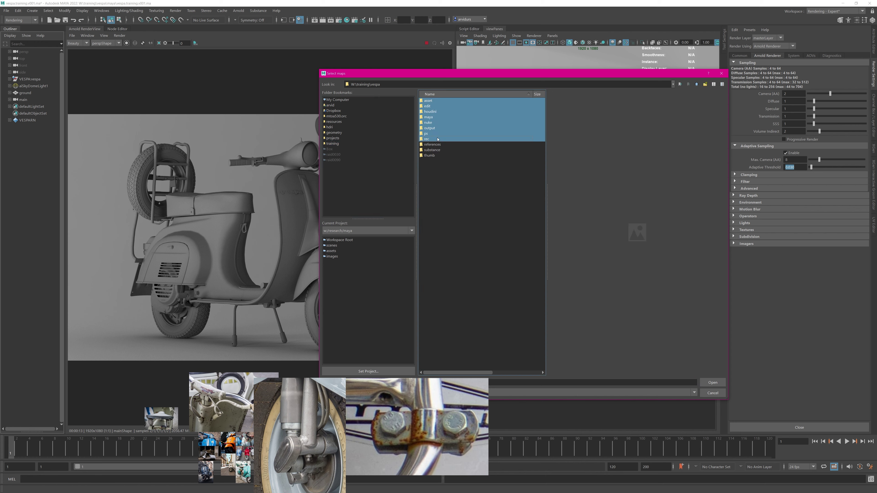
double_click(440, 130)
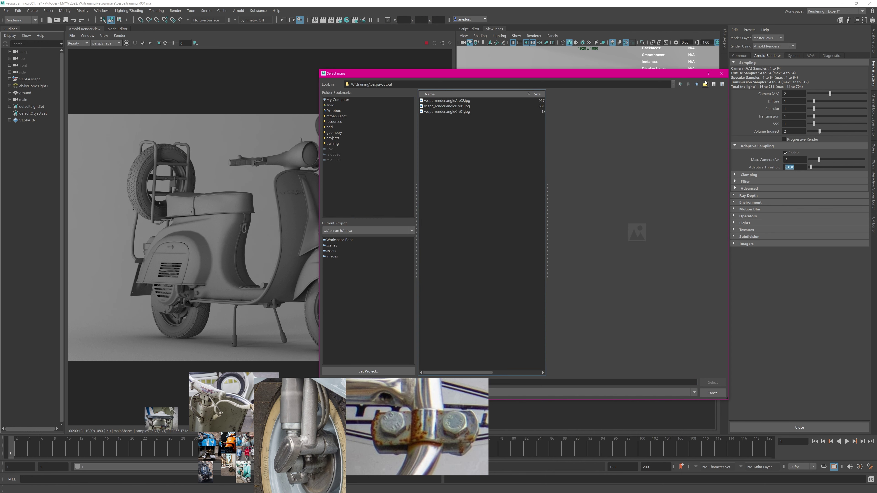
click(697, 85)
double_click(433, 150)
double_click(440, 107)
click(471, 101)
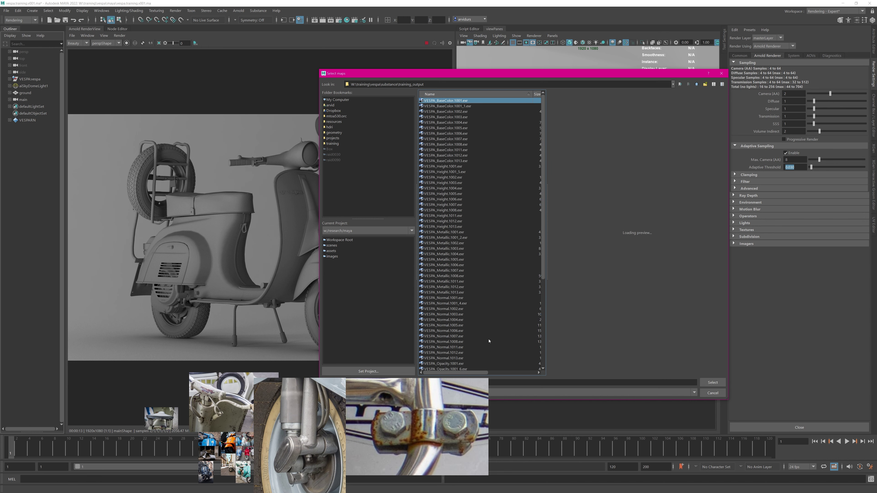
key(ctrl+a)
key(Return)
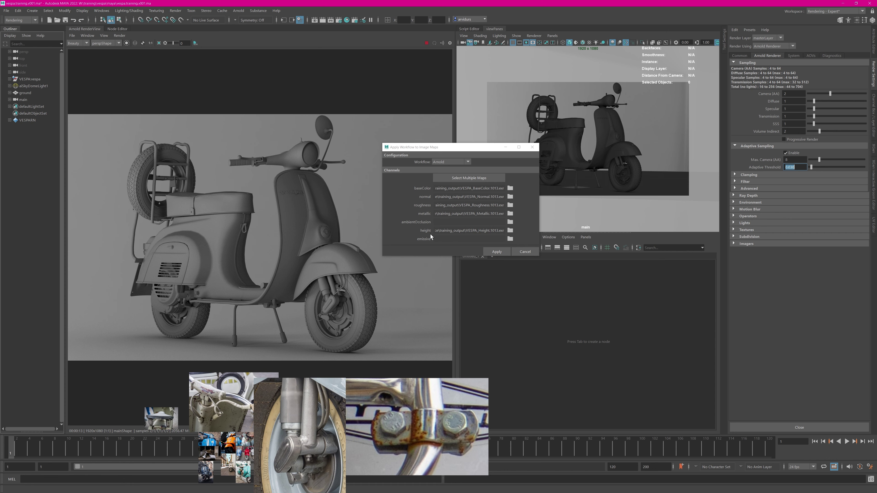
Apply the Arnold workflow to the loaded maps and frame the generated shader network in the node graph.
click(497, 252)
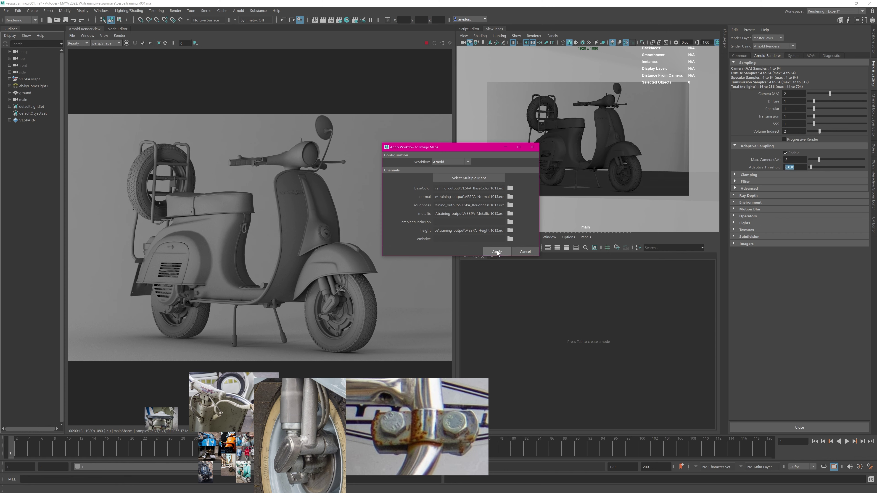
click(497, 252)
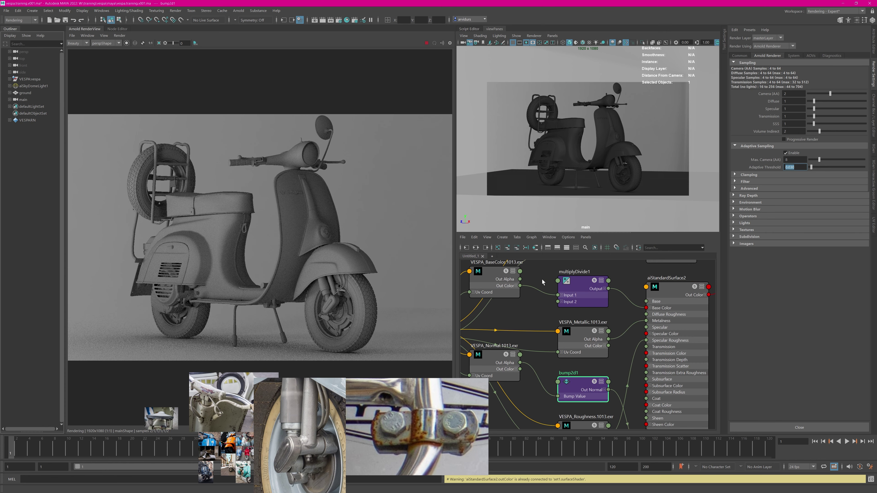
click(526, 301)
scroll(514, 313, down, 4)
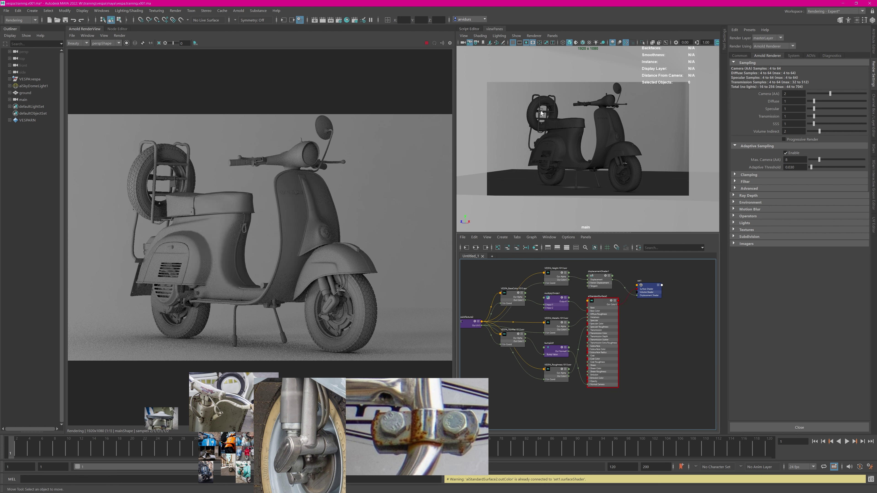
Assign the aiStandardSurface2 material to the whole VESPA:vespa model and stop the running Arnold render.
click(34, 79)
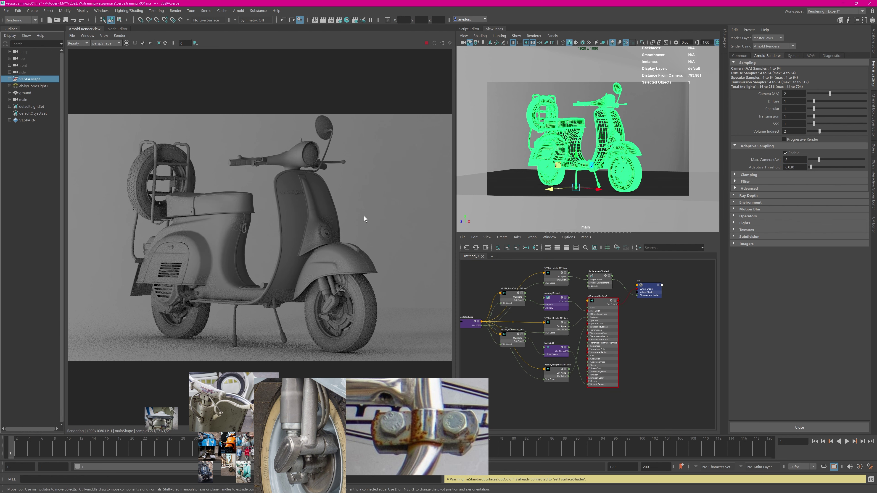
right_click(604, 307)
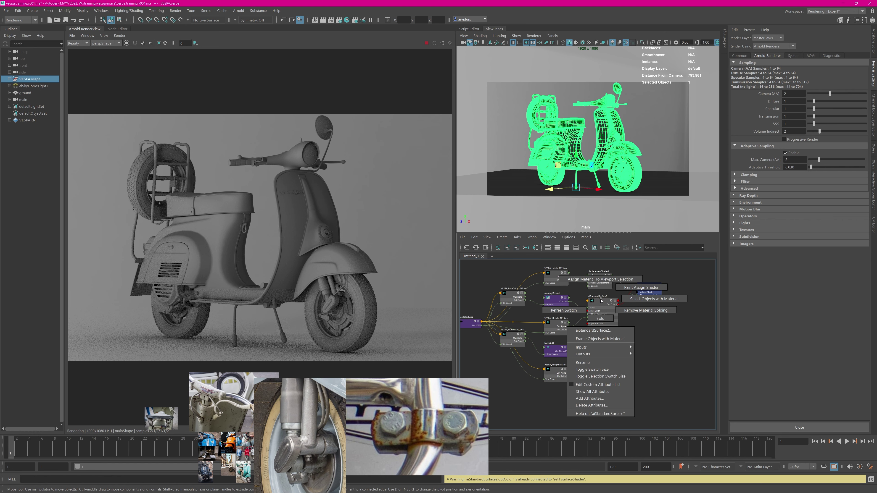
click(426, 43)
Open Arnold's TX Manager and move its window aside so the node graph is accessible.
click(238, 10)
mouse_move(278, 94)
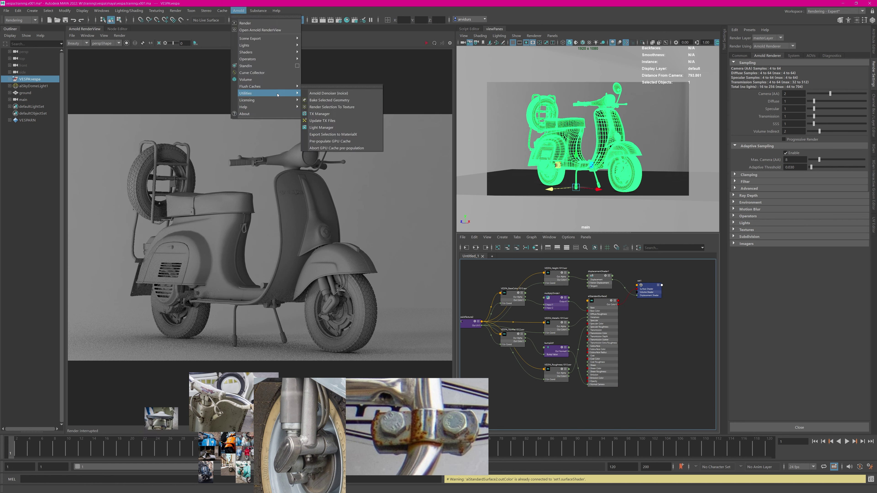
click(320, 113)
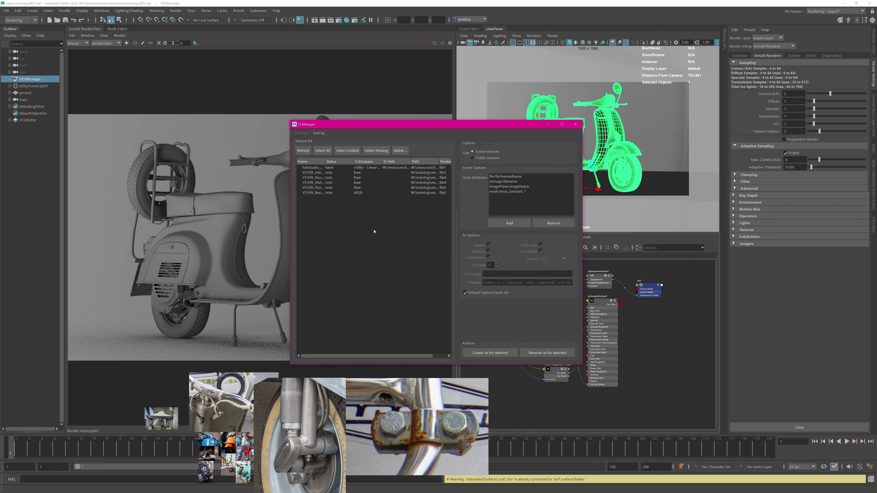
drag(373, 125, 231, 88)
Reapply the Color Management input color space rules to the scene, giving the VESPA EXR textures Utility - Linear - sRGB.
click(552, 277)
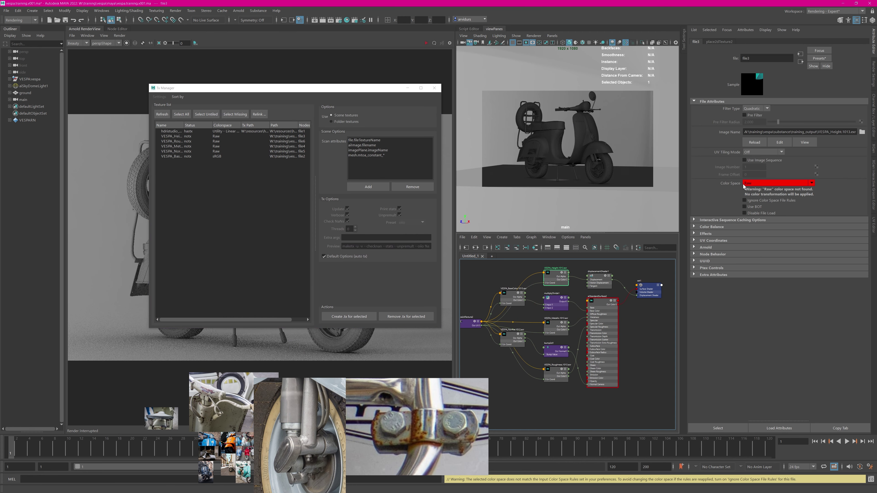
click(32, 10)
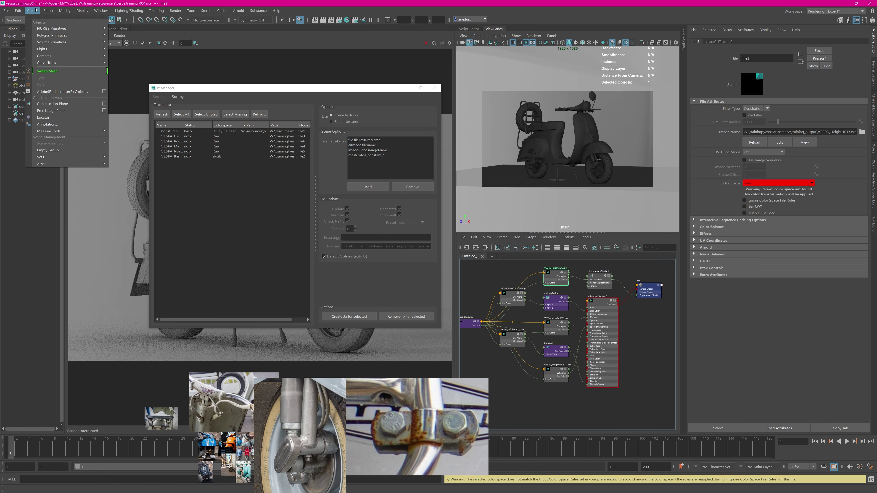
mouse_move(138, 77)
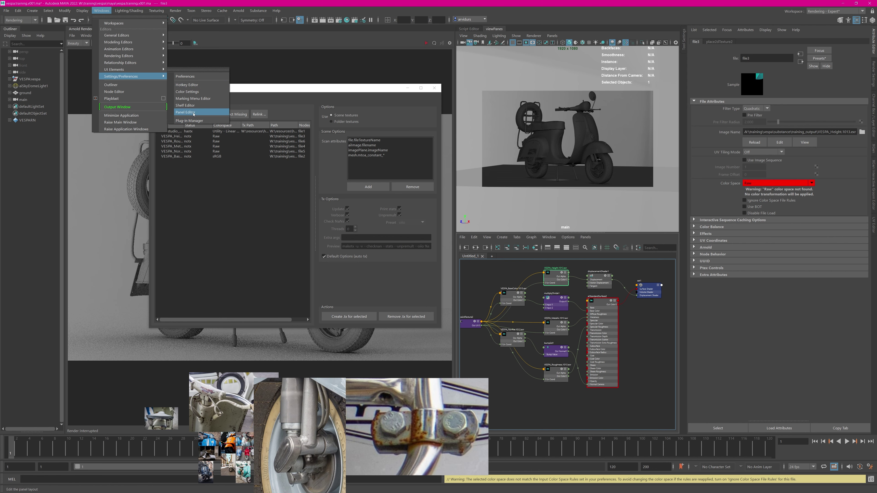
click(188, 78)
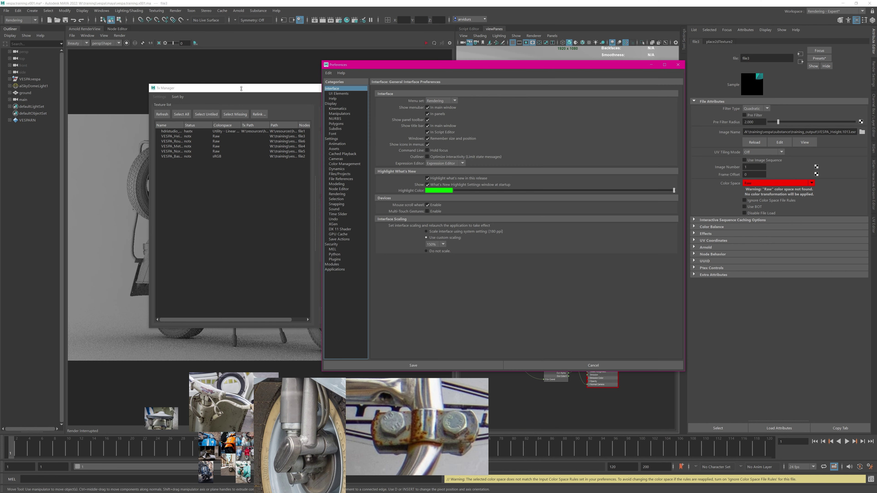
click(350, 169)
click(353, 163)
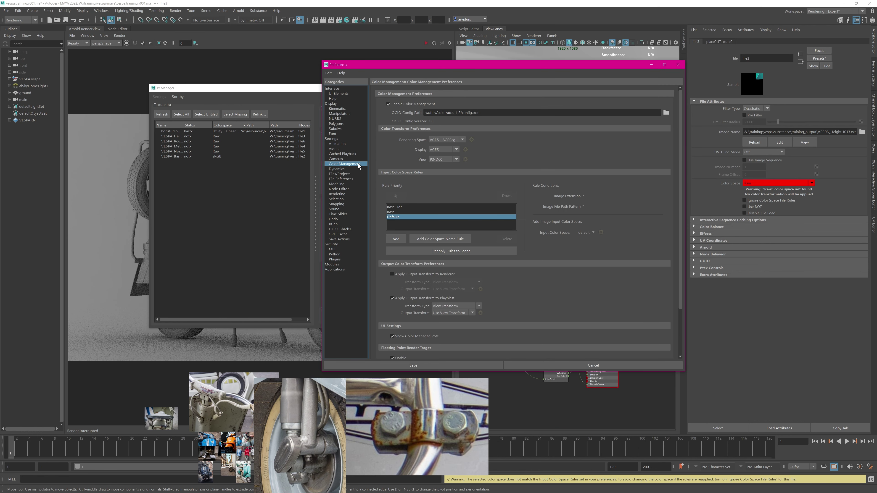
click(402, 212)
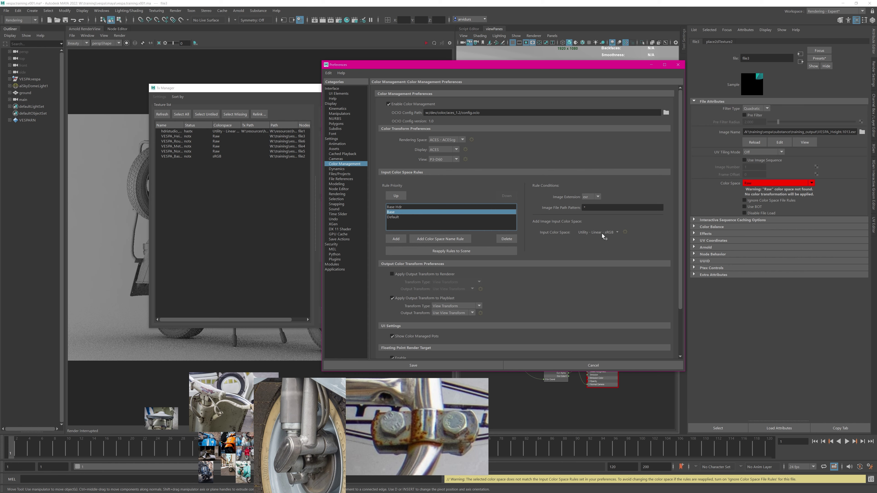
click(452, 252)
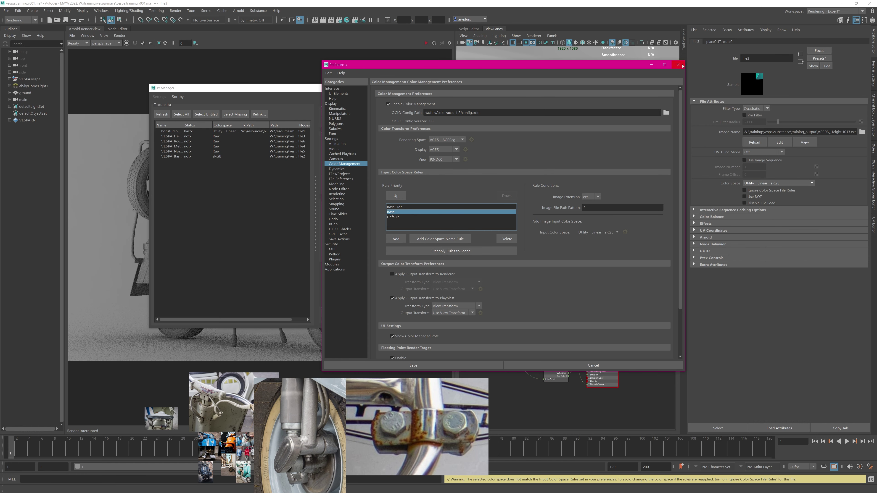
click(681, 65)
Refresh the TX Manager's texture list and create .tx files for all the VESPA textures.
click(557, 325)
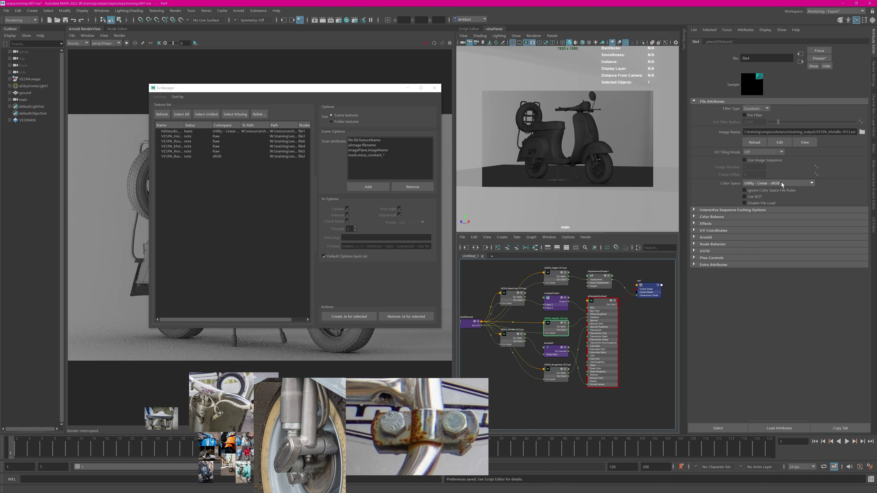
click(163, 115)
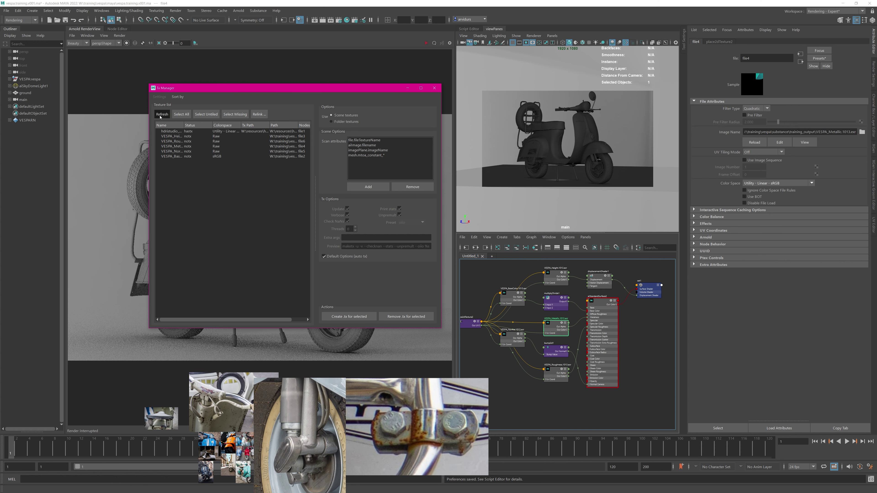
drag(195, 137, 194, 158)
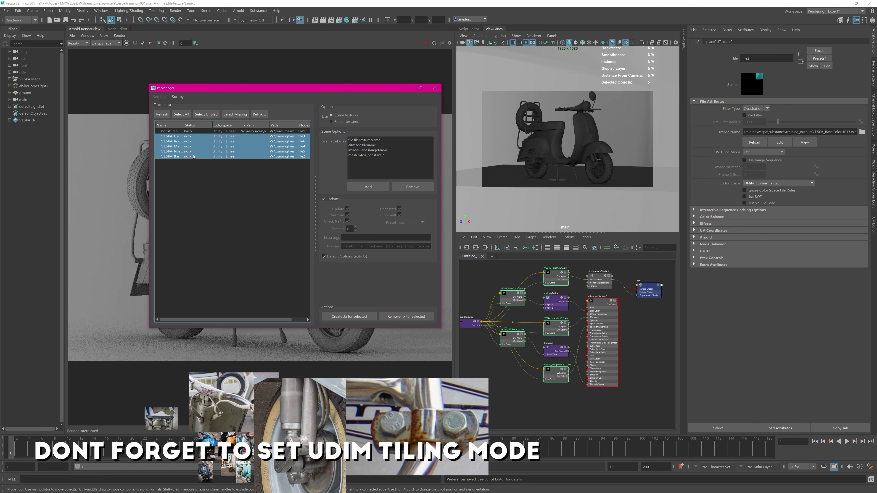
click(371, 315)
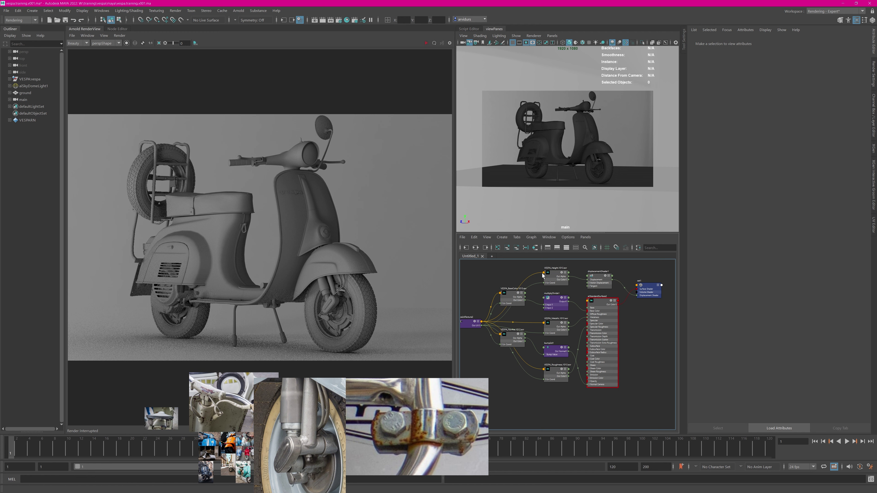
Set the UV tiling mode of the VESPA Height and BaseColor file textures to UDIM (Mari).
click(555, 272)
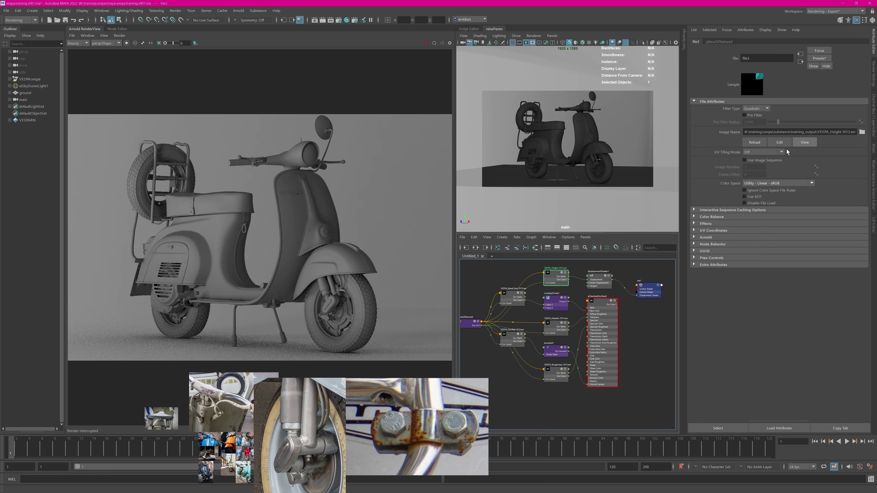
click(745, 153)
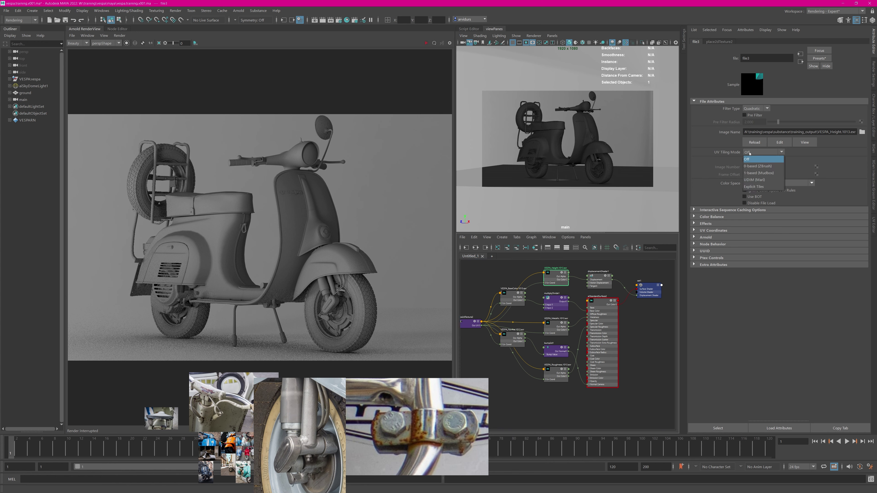
click(754, 180)
click(525, 293)
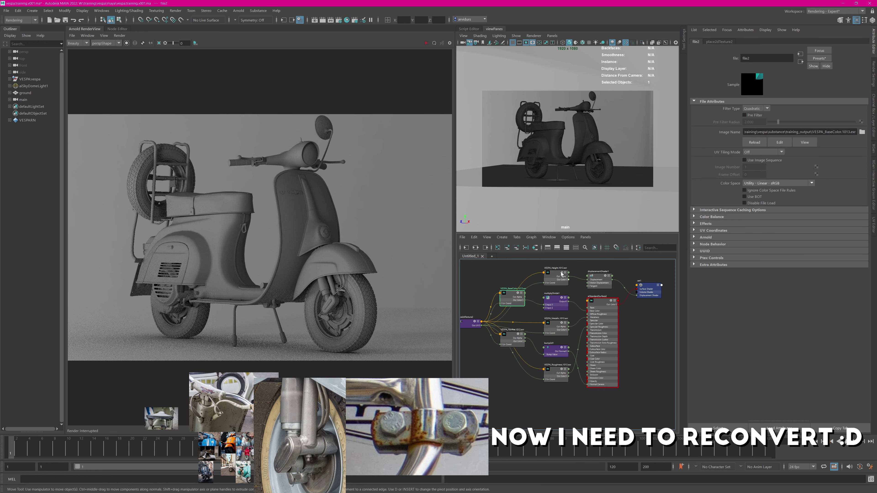
click(763, 152)
click(757, 180)
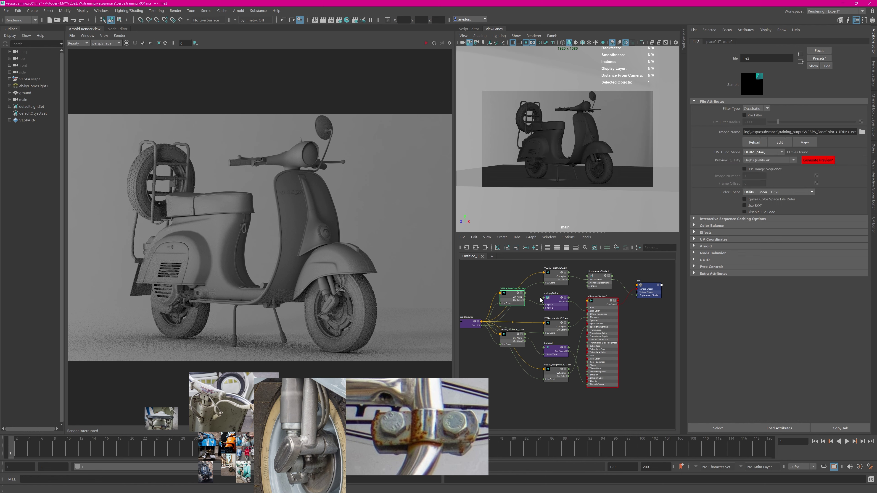
Set the UV tiling mode of the VESPA Metallic, Normal and Roughness file textures to UDIM (Mari).
click(560, 322)
click(763, 152)
click(757, 180)
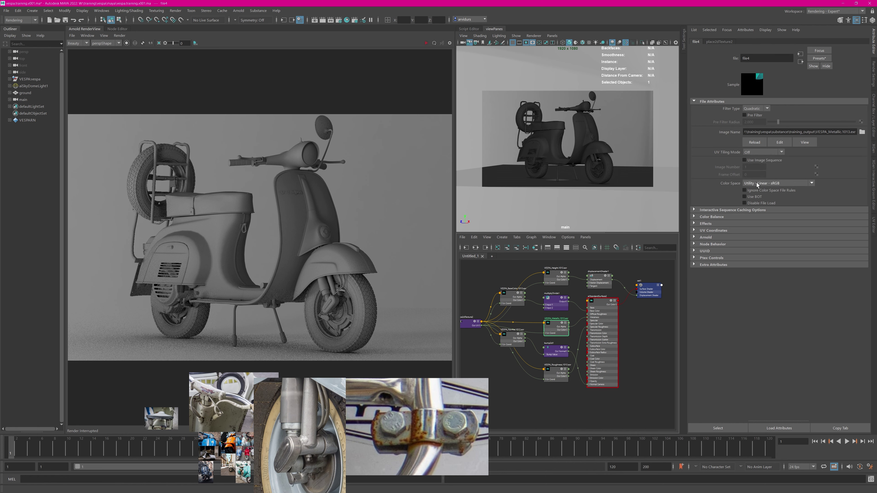
click(517, 340)
click(763, 152)
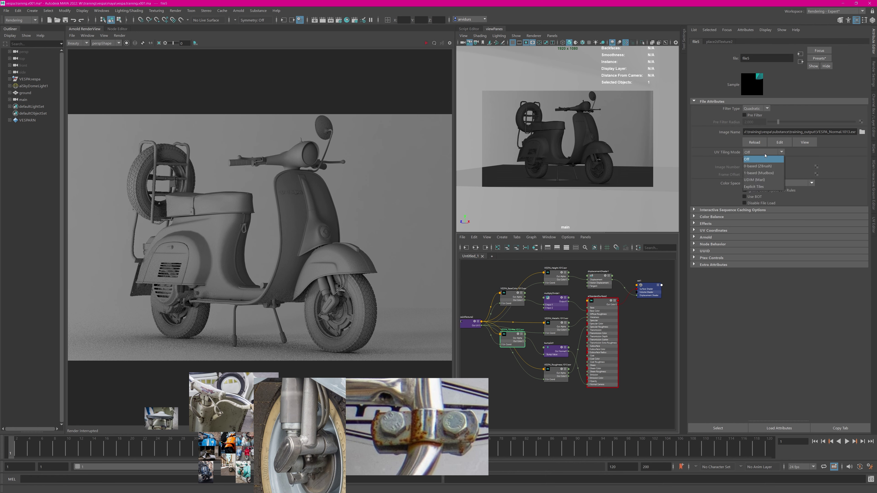
click(757, 180)
click(553, 375)
click(763, 152)
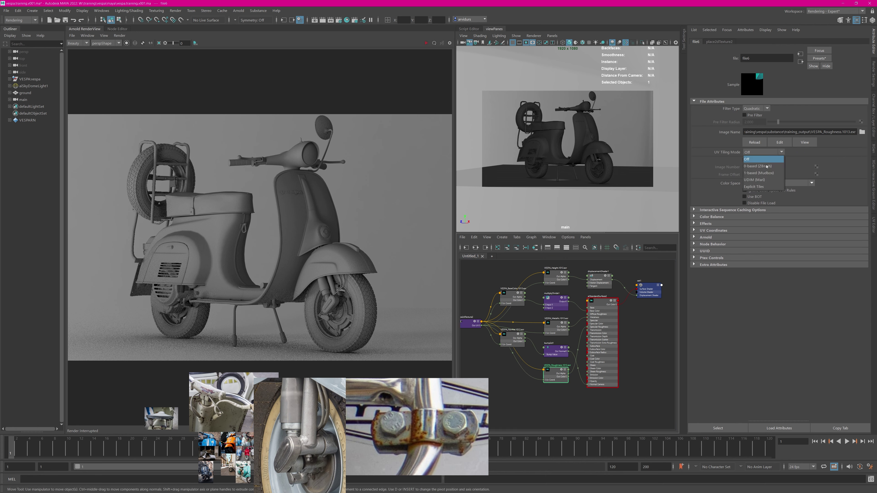
click(761, 181)
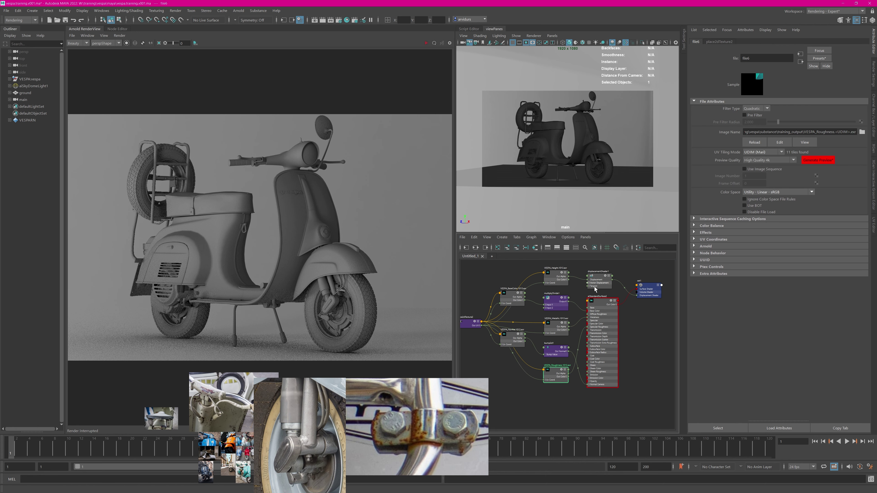
Move the Roughness file node below the others and delete the shared place2dTexture2 node.
drag(563, 372, 555, 397)
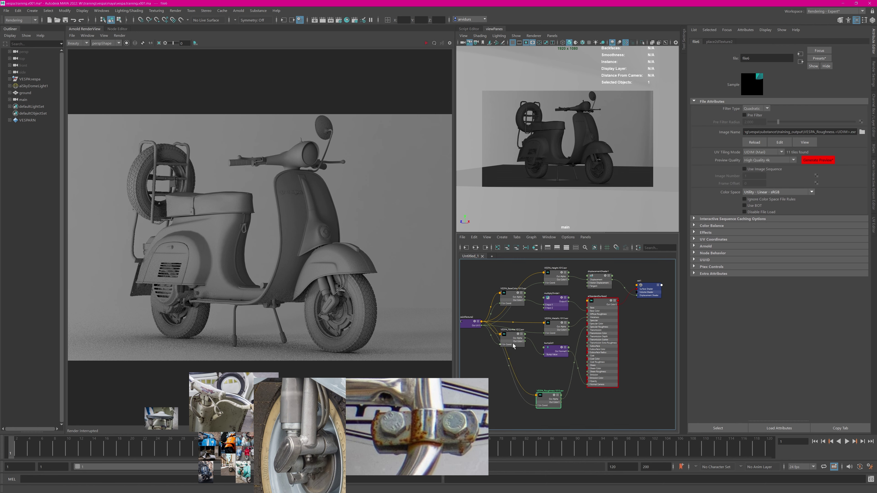
click(468, 324)
key(Delete)
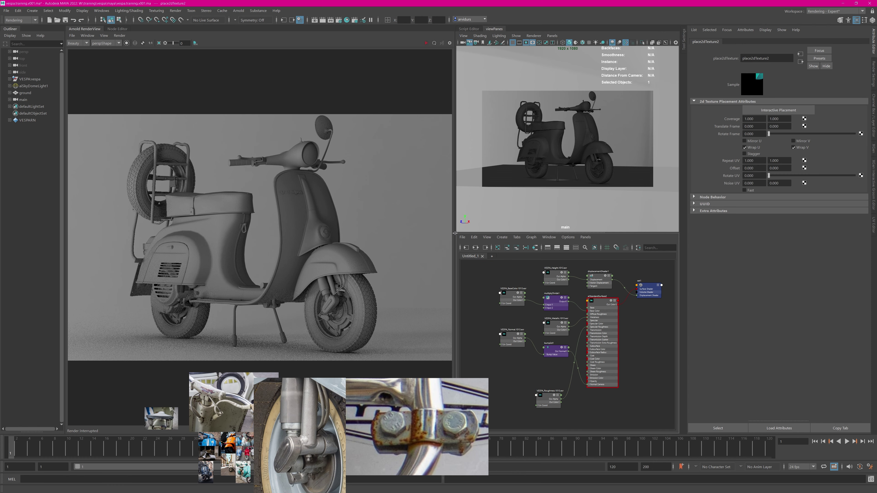
Widen the node editor and reduce the aiStandardSurface2 node to its connected attributes.
drag(455, 234, 379, 233)
scroll(528, 316, up, 5)
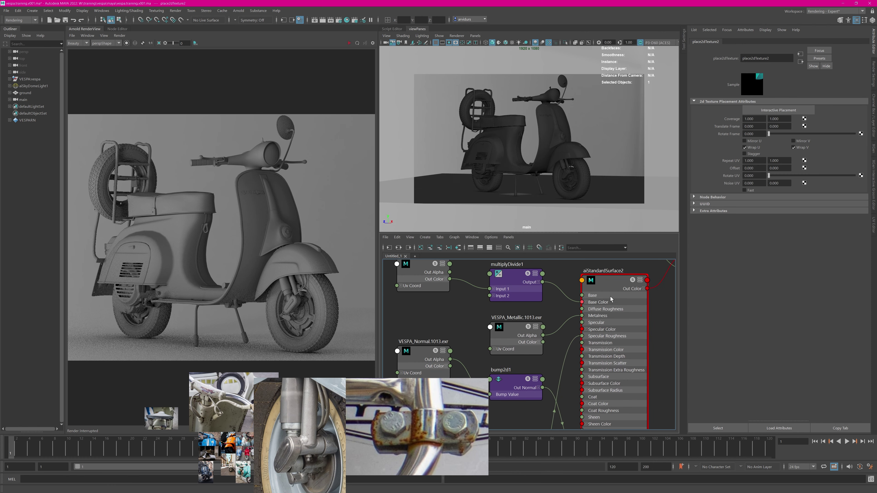
click(610, 296)
key(2)
scroll(588, 279, down, 3)
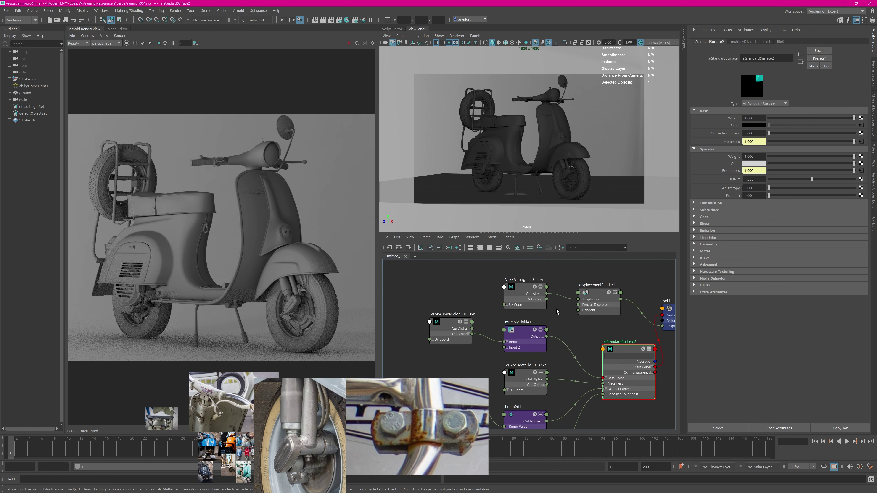
Move the Height and displacementShader1 nodes clear of the network and disconnect the displacement from the set1 shading group.
drag(525, 287, 465, 275)
drag(597, 292, 544, 269)
alt+middle_drag(572, 307, 558, 322)
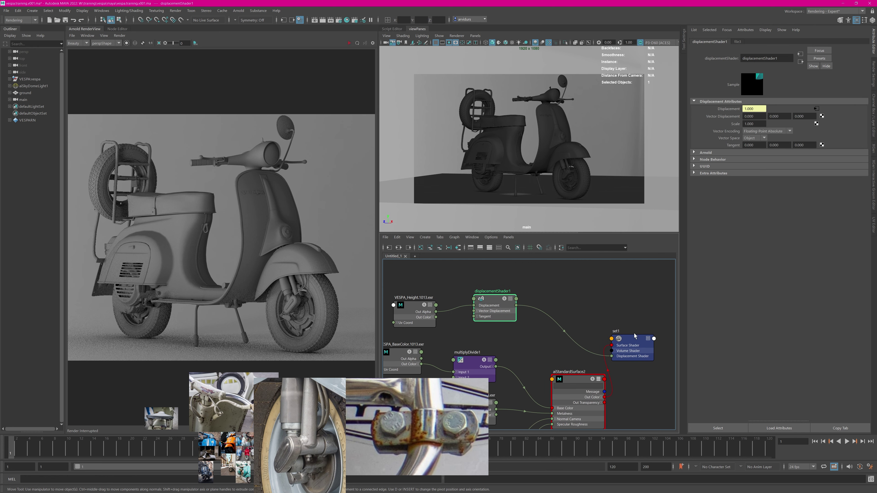
drag(634, 336, 584, 336)
middle_drag(560, 319, 635, 257)
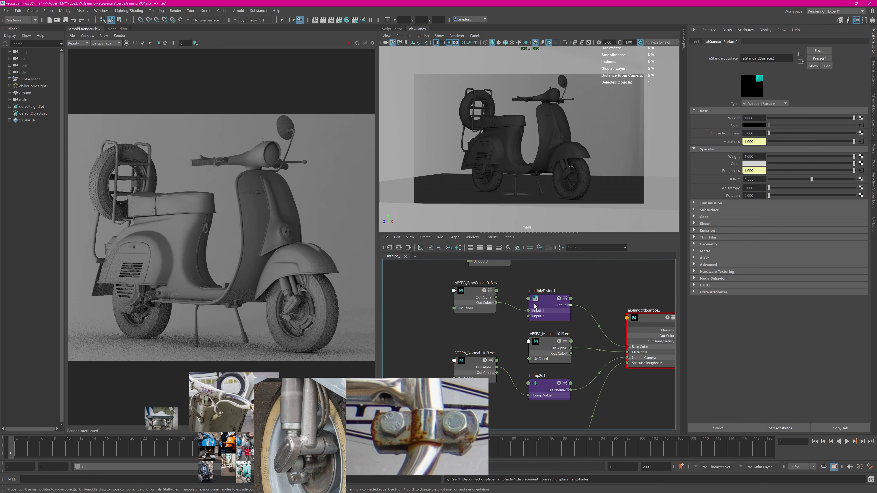
Delete the multiplyDivide1 node behind the BaseColor texture and create an aiColorCorrect node in its place.
alt+middle_drag(523, 286, 491, 290)
drag(503, 312, 510, 300)
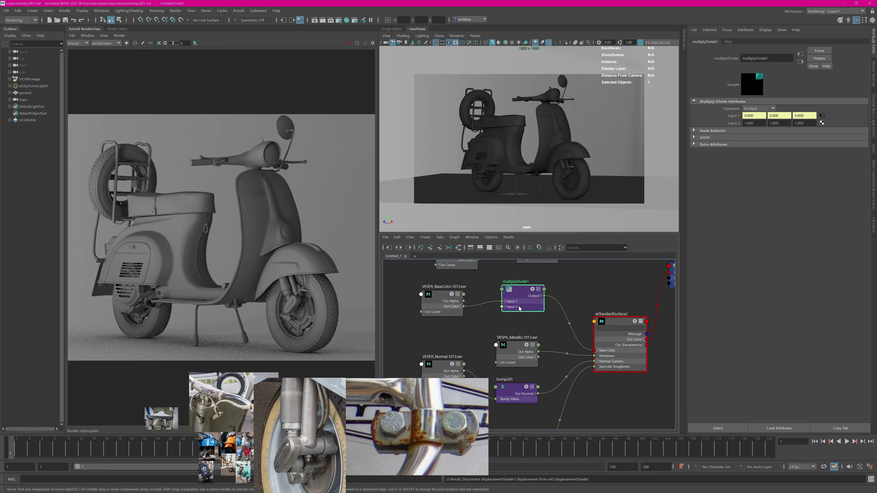
key(Delete)
key(Tab)
text(a)
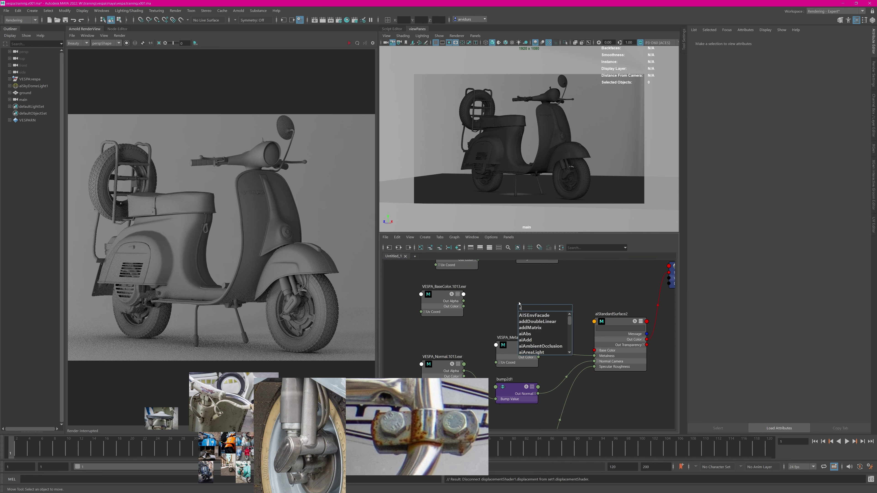
text(icol)
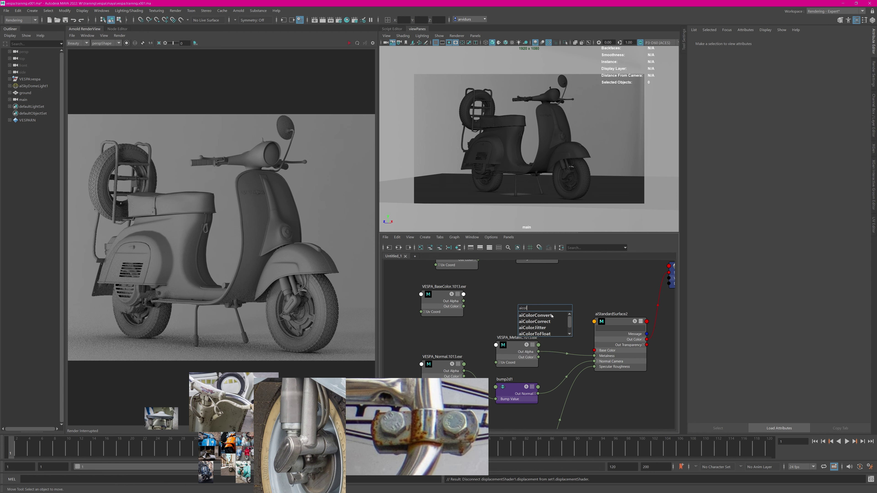
click(547, 322)
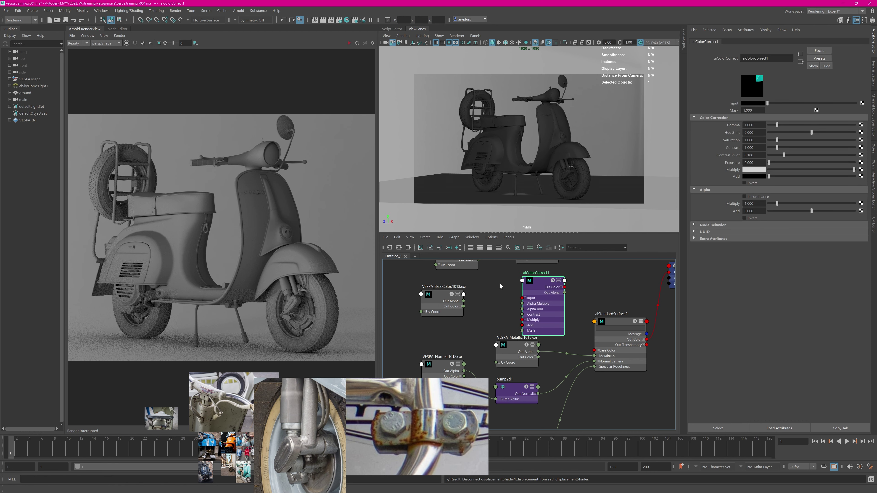
Connect the BaseColor texture through aiColorCorrect1 into aiStandardSurface2's Base Color and collapse the color correct node.
drag(464, 306, 595, 350)
drag(535, 284, 531, 293)
key(1)
Spread out the Metallic, Normal and bump nodes to make room between the textures and aiStandardSurface2.
alt+middle_drag(537, 342, 551, 300)
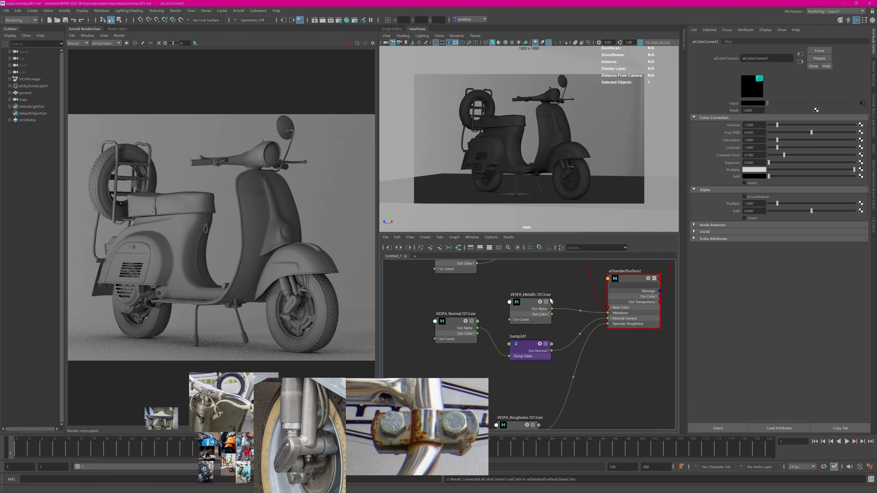
alt+middle_drag(495, 370, 509, 342)
drag(461, 298, 454, 330)
drag(542, 326, 535, 358)
drag(461, 331, 461, 363)
drag(547, 285, 469, 285)
Create an aiRange node in the shader network beside the Metallic texture.
key(Tab)
text(aira)
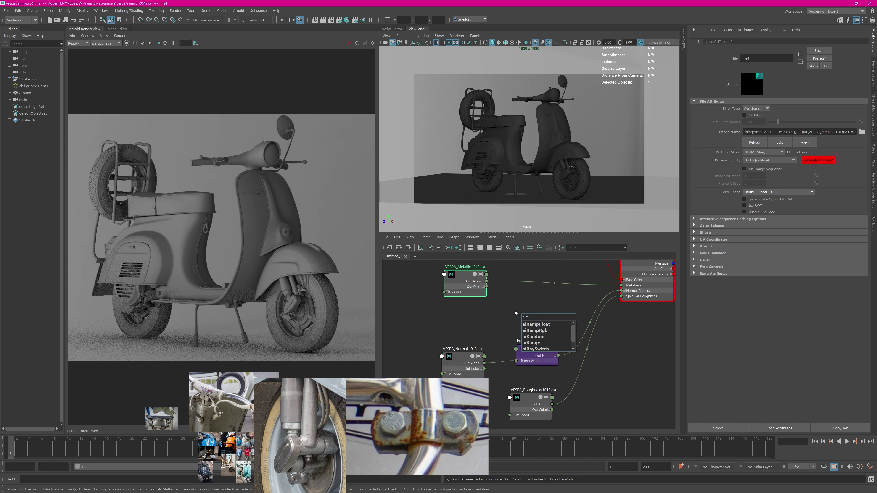
key(Down)
key(Down)
key(Down)
key(Down)
key(Return)
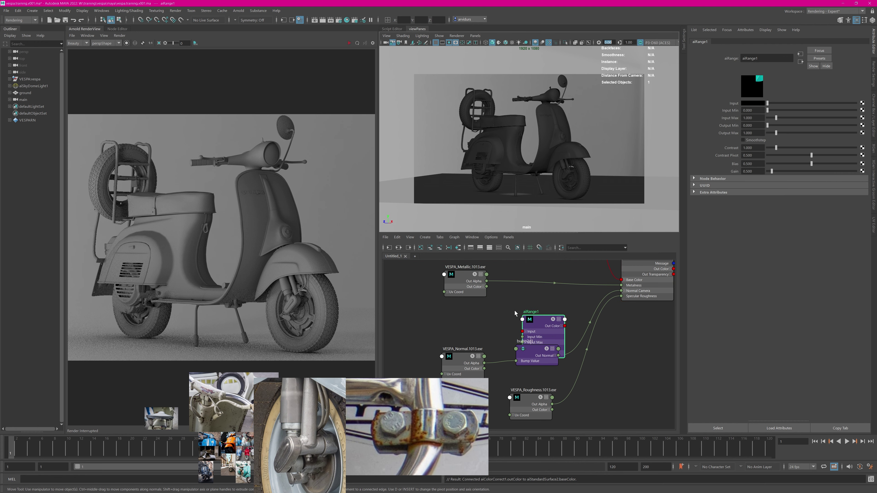
Route the Metallic texture's color through aiRange1 and connect its Out Color R to aiStandardSurface2's Metalness.
drag(531, 325, 621, 285)
click(562, 295)
drag(537, 294, 529, 280)
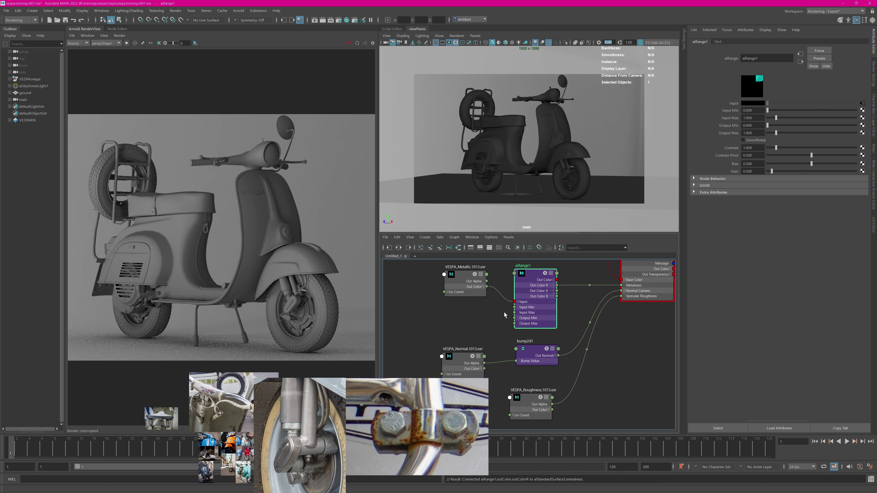
Move the Roughness texture node lower in the graph and delete the bump2d1 node from the Normal texture's connection.
alt+middle_drag(531, 354, 532, 313)
drag(542, 361, 542, 388)
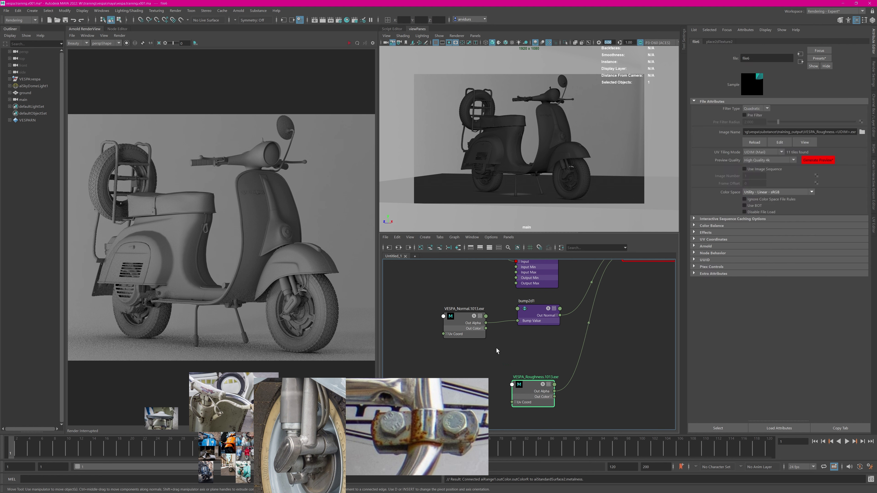
click(537, 318)
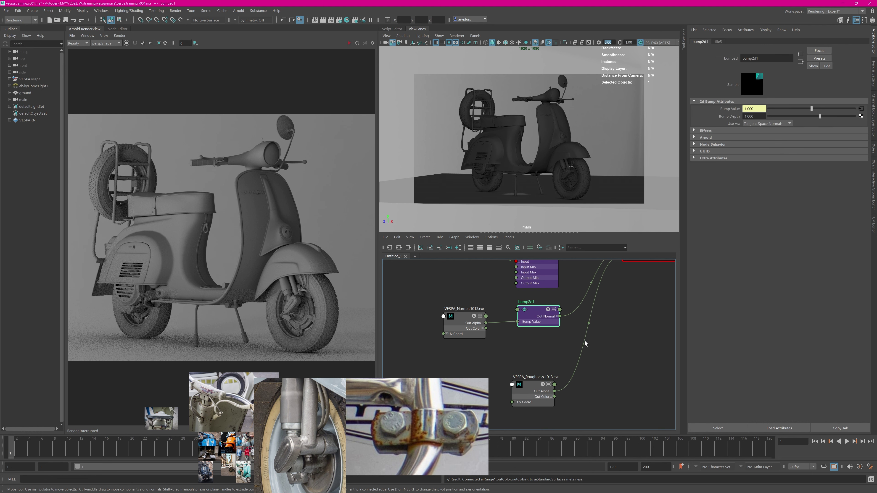
middle_drag(544, 334, 525, 353)
key(Delete)
Create an aiNormalMap node and route the Normal texture's Out Color through it into aiStandardSurface2's Normal Camera.
key(Tab)
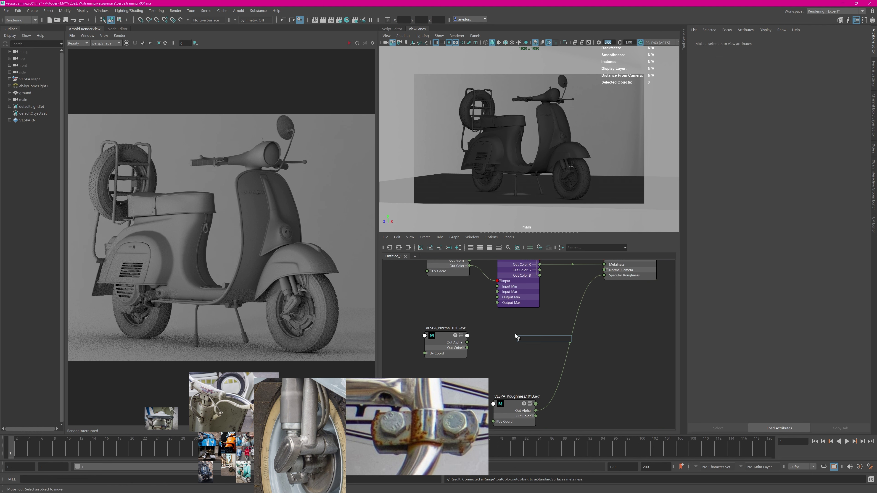
text(nor)
click(543, 345)
drag(467, 348, 604, 269)
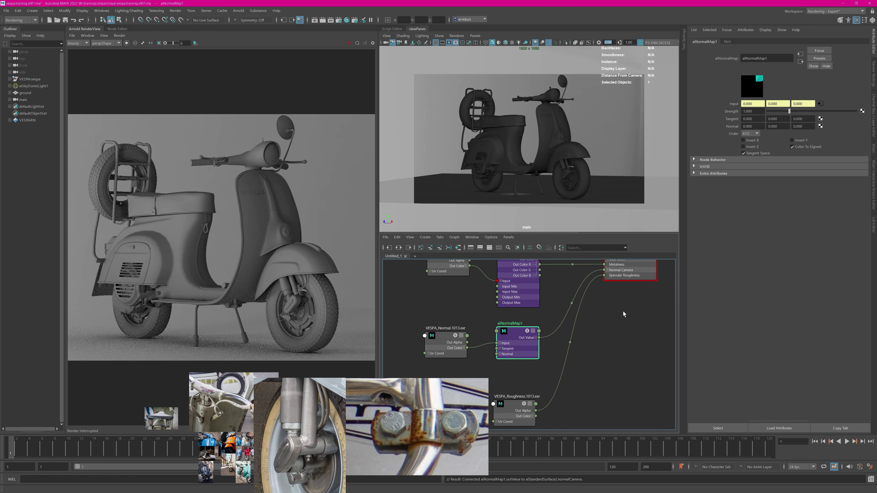
Create a second aiRange node in the shader network beside the Roughness texture.
middle_drag(554, 376, 587, 325)
drag(553, 346, 533, 351)
key(Tab)
text(aira)
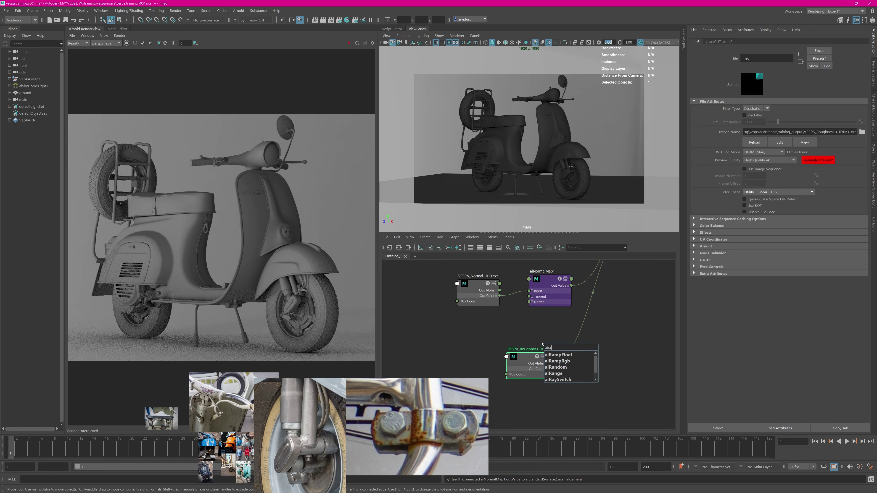
text(nge)
key(Return)
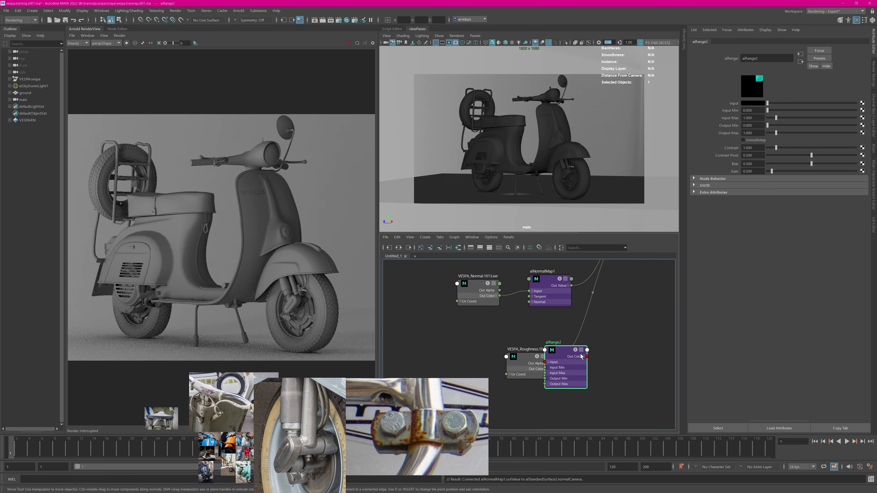
Route the Roughness texture's Out Color through aiRange2 and connect its Out Color R to aiStandardSurface2's Specular Roughness.
click(548, 369)
click(587, 367)
click(617, 362)
click(621, 366)
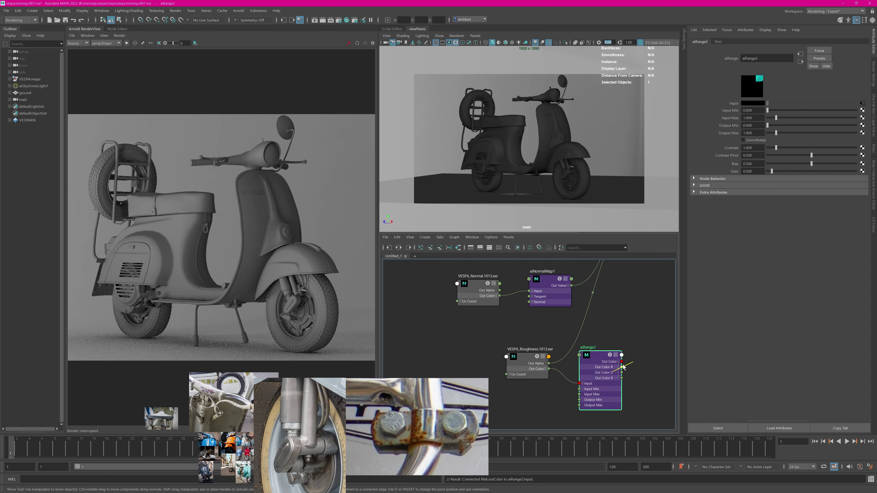
alt+middle_drag(637, 275, 624, 311)
click(588, 319)
scroll(625, 311, down, 2)
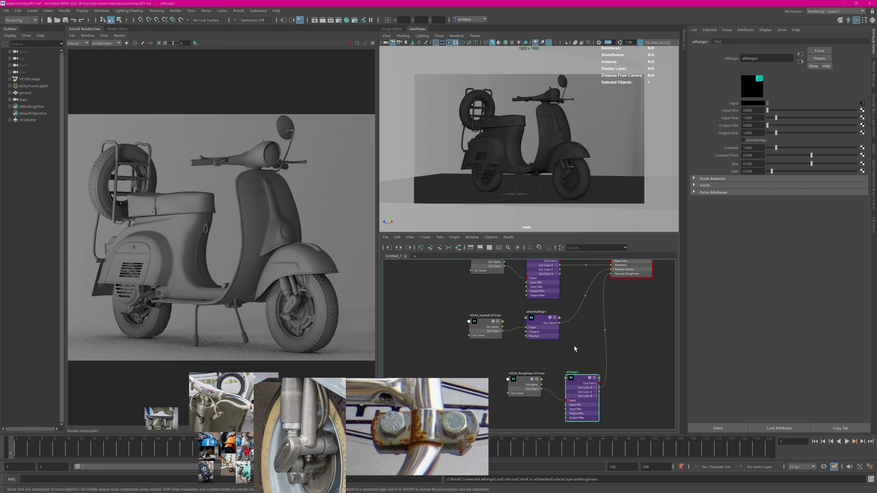
Tidy the network layout by repositioning the Roughness nodes, aiStandardSurface2 and its shading group node.
drag(531, 385, 512, 370)
drag(580, 379, 502, 372)
alt+middle_drag(587, 353, 564, 412)
scroll(590, 375, down, 2)
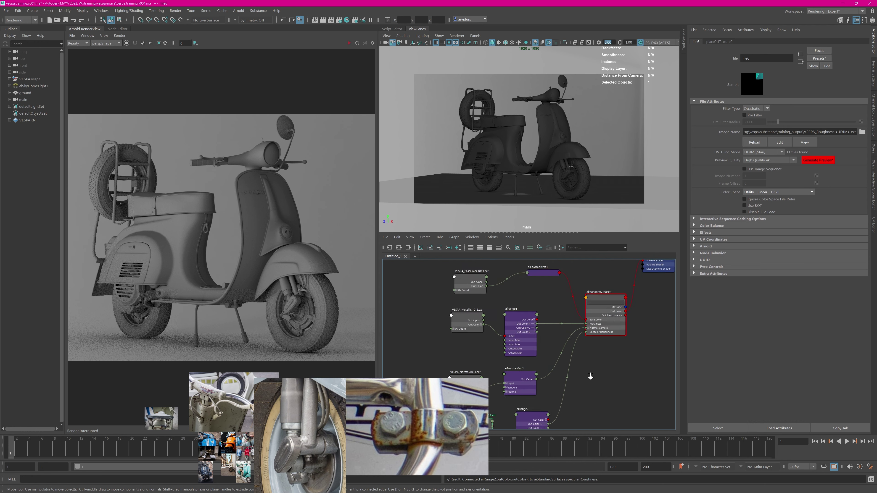
alt+middle_drag(553, 304, 550, 347)
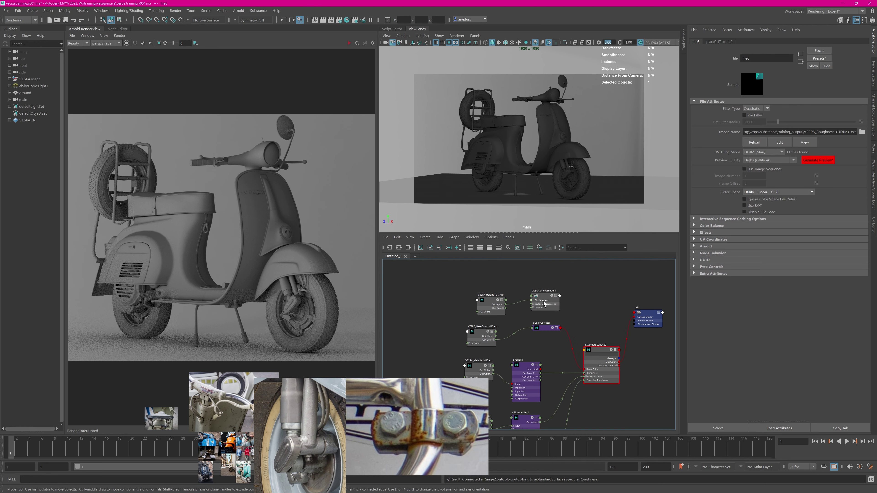
drag(601, 352, 614, 353)
drag(647, 316, 663, 325)
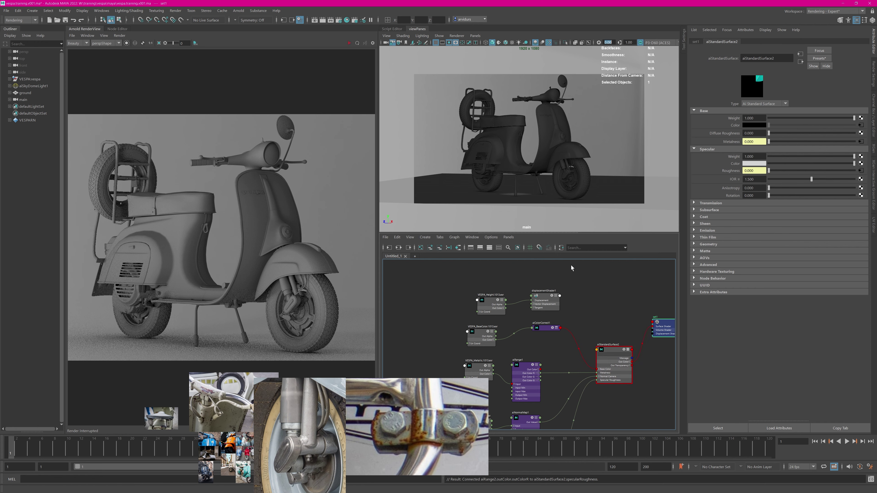
click(586, 275)
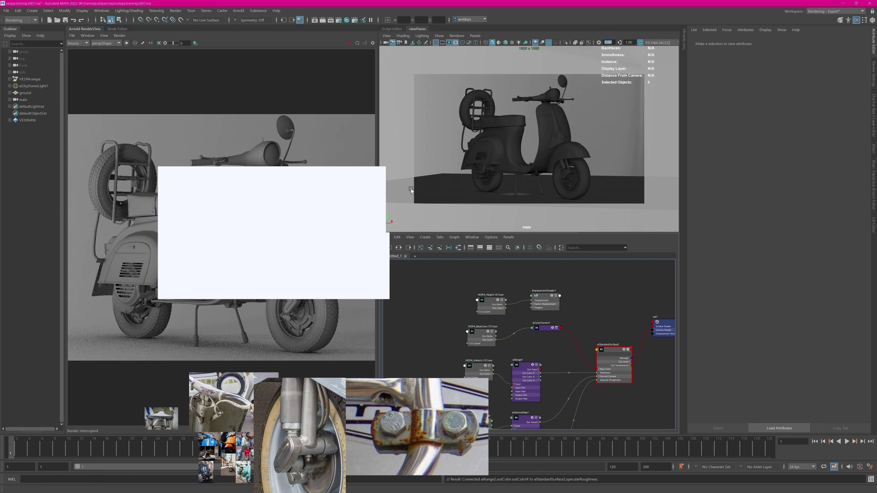
Create a quick select set named AOS from the VESPA:vespa object.
click(27, 79)
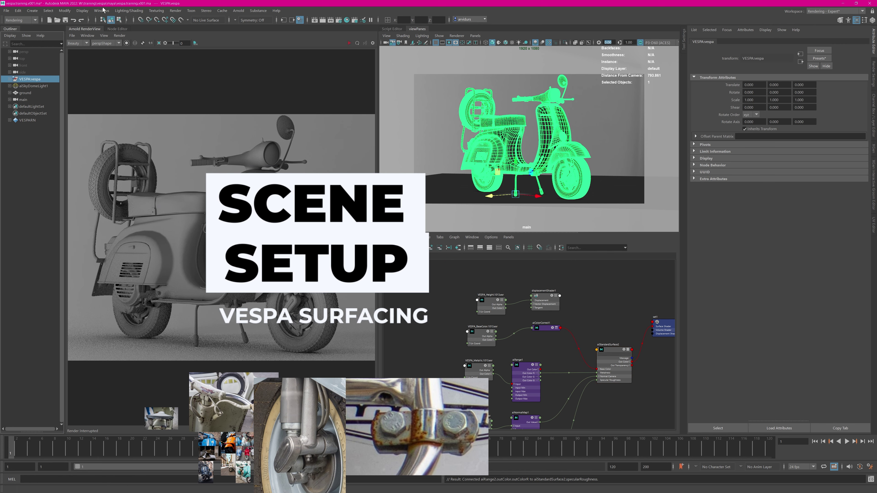
click(32, 11)
mouse_move(49, 13)
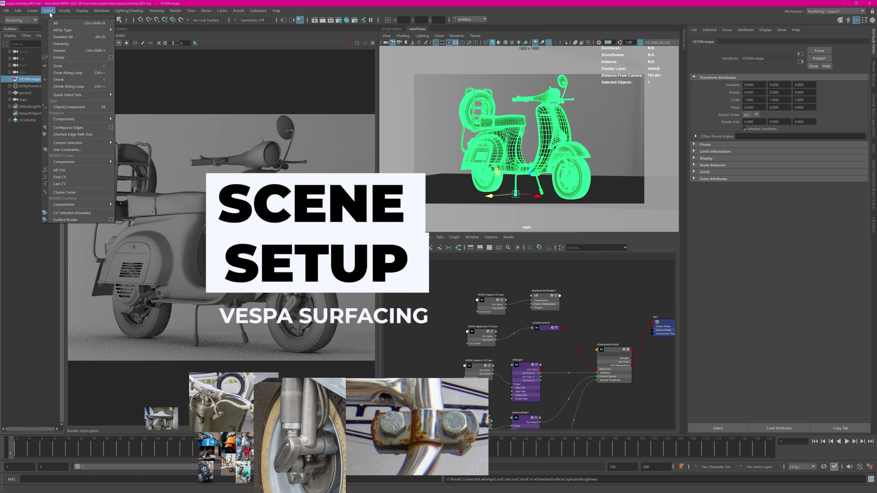
mouse_move(97, 156)
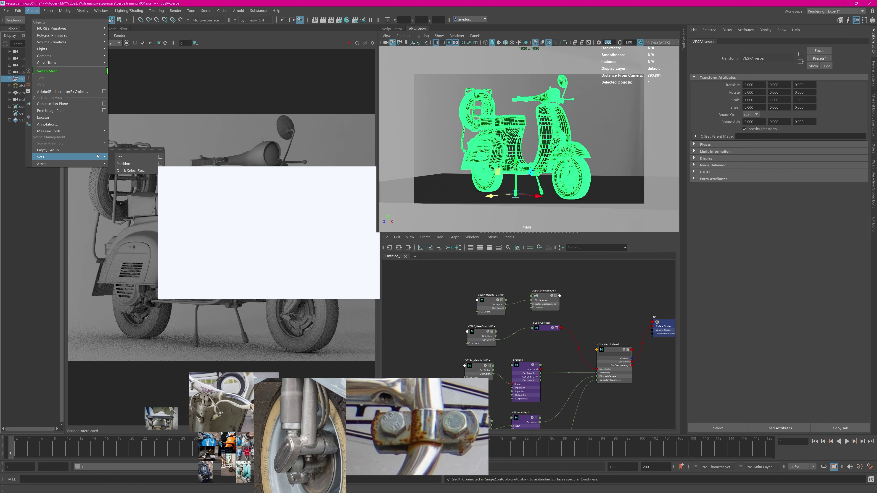
click(131, 171)
text(AOS)
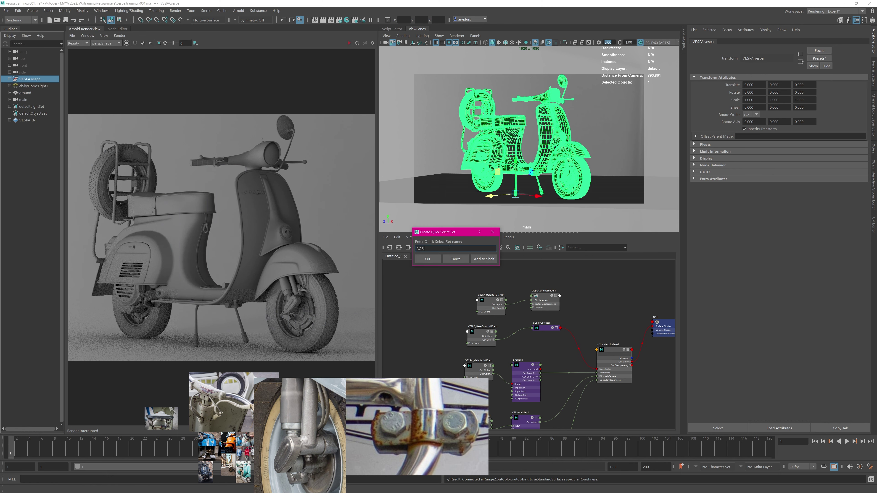
click(427, 259)
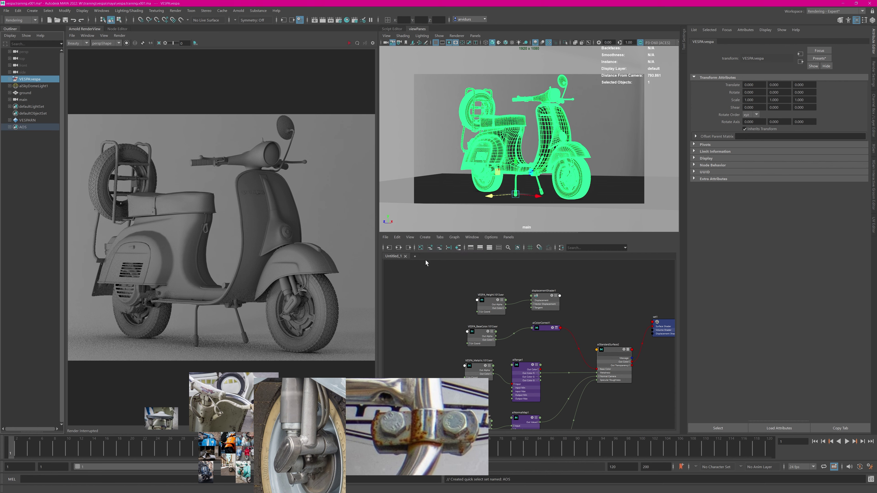
Add the aiSubdiv attributes, from aiSubdivAdaptiveMetric through aiSubdivUvSmoothing, as Arnold overrides on the AOS set.
click(21, 127)
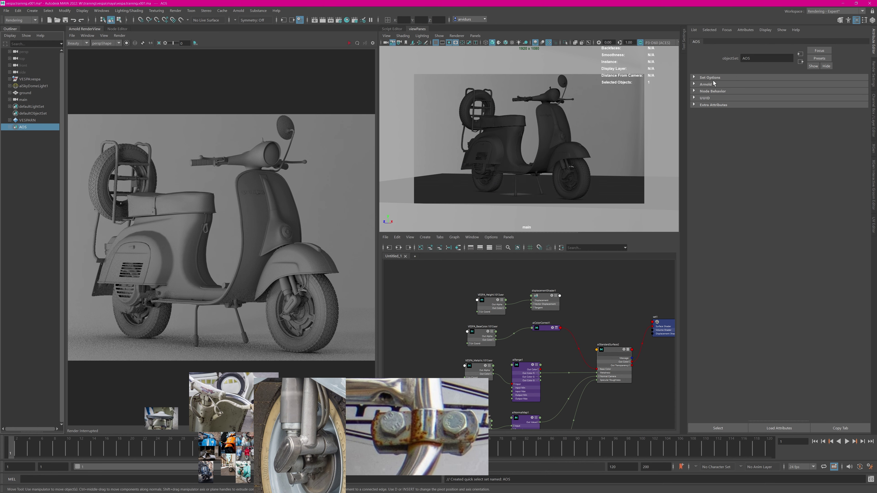
click(708, 84)
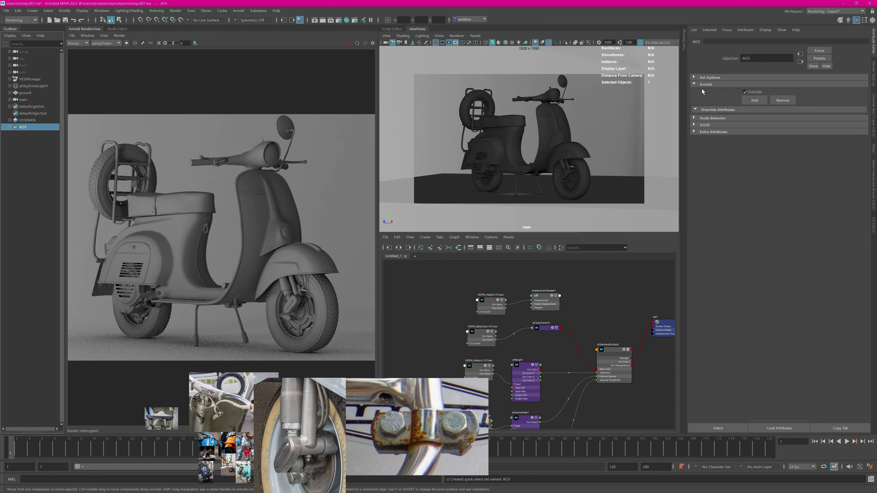
click(754, 101)
drag(589, 172, 590, 177)
drag(514, 213, 513, 249)
click(513, 291)
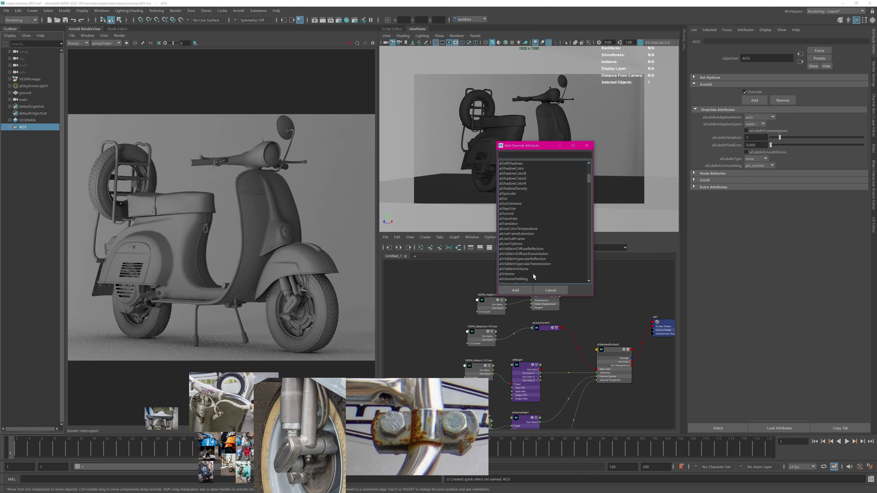
click(588, 146)
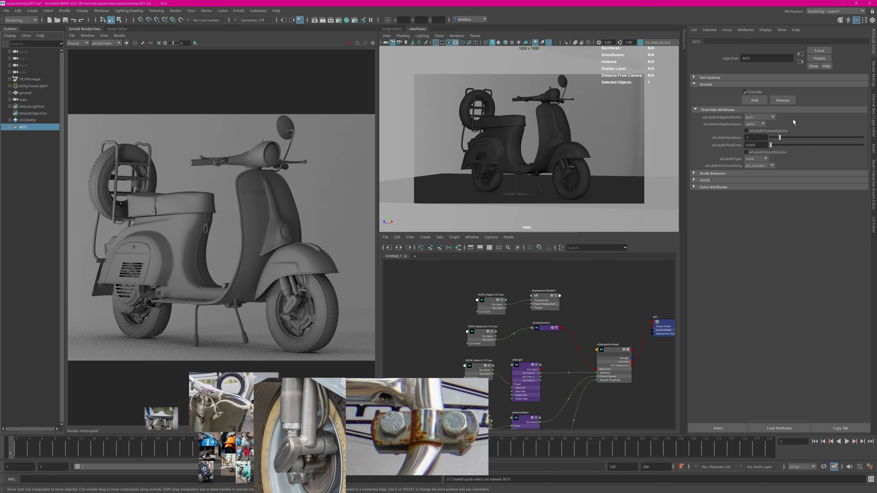
Set the AOS subdivision overrides to adaptive metric edge_length, 5 iterations and pixel error 5.
click(756, 131)
drag(758, 139, 736, 143)
text(5)
key(Return)
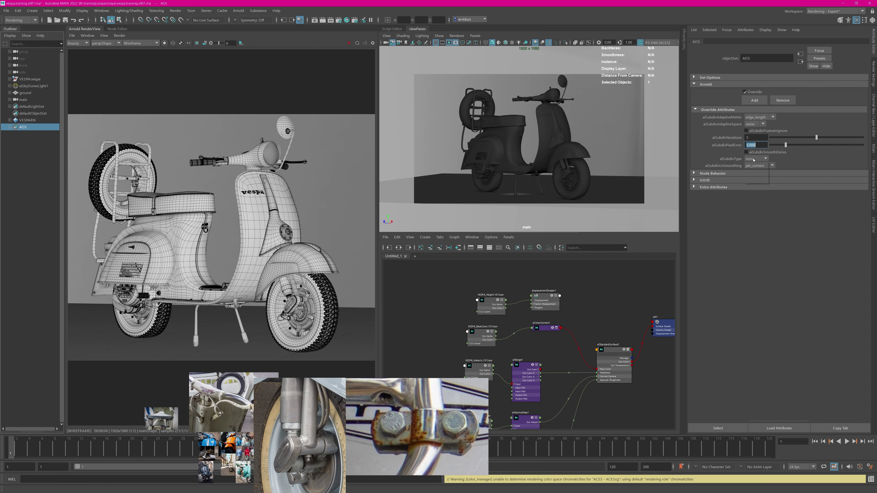
Set the AOS set's aiSubdivType override to catclark and update the full scene in the render view.
click(756, 159)
click(752, 174)
click(117, 36)
click(149, 86)
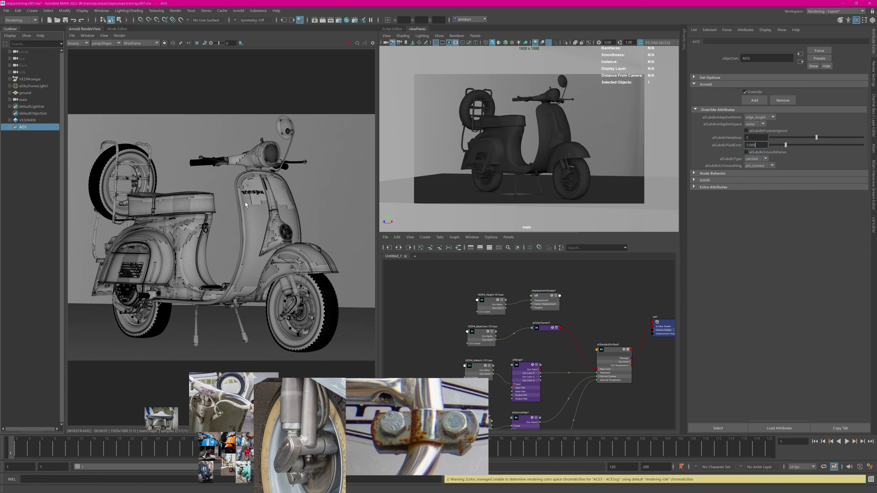
Switch the render view from Wireframe back to Shading through the mainShape camera, and stop the render.
click(139, 46)
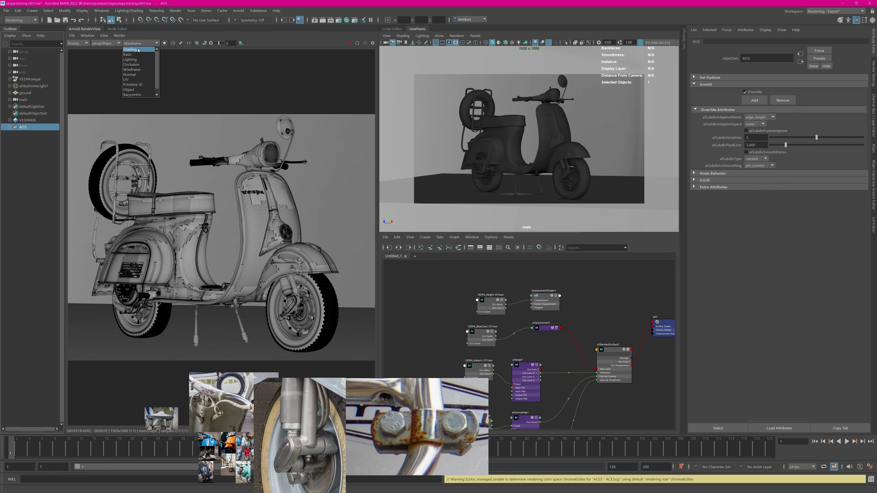
click(132, 50)
click(106, 43)
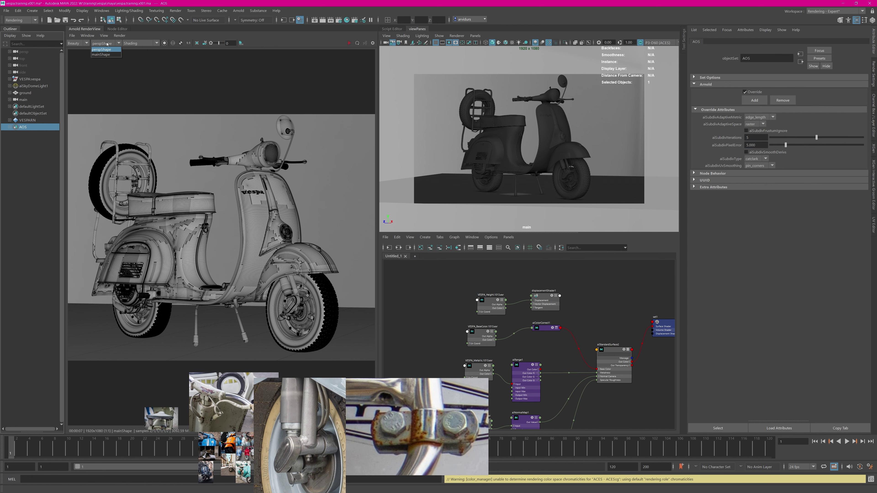
click(103, 54)
click(135, 45)
click(133, 49)
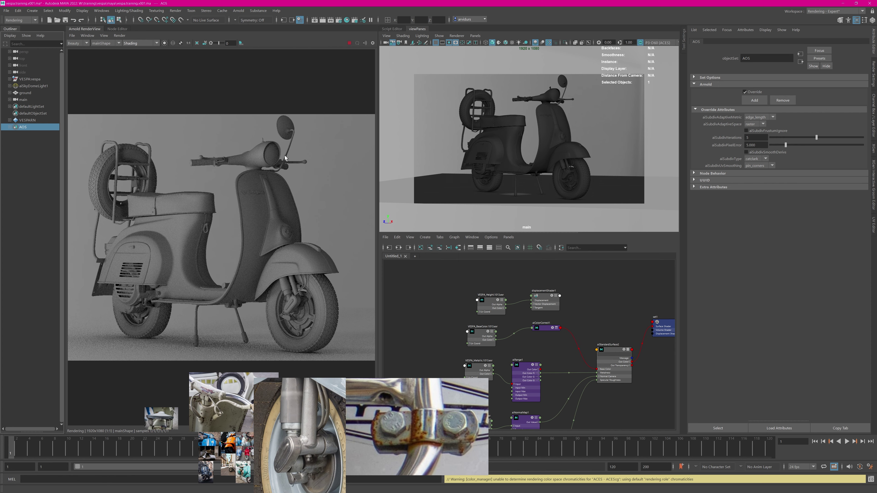
click(350, 43)
Rename the aiStandardSurface2 shader node to ai_Vespa.
click(31, 82)
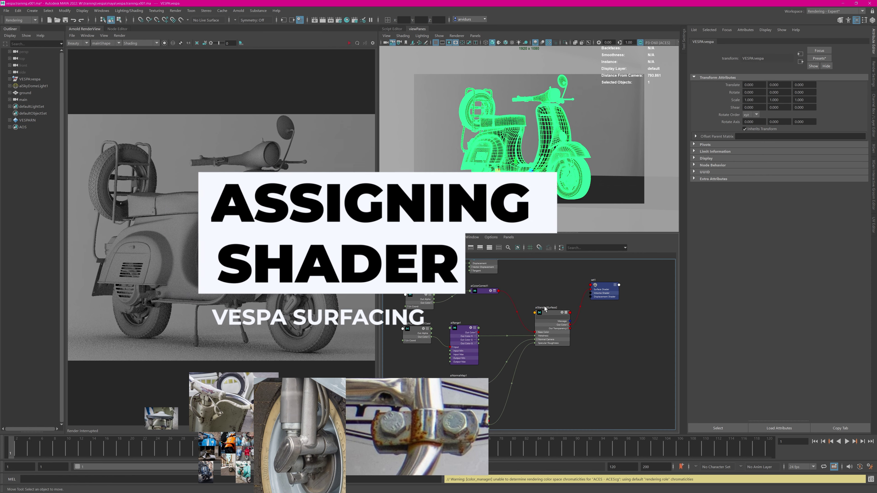
click(545, 309)
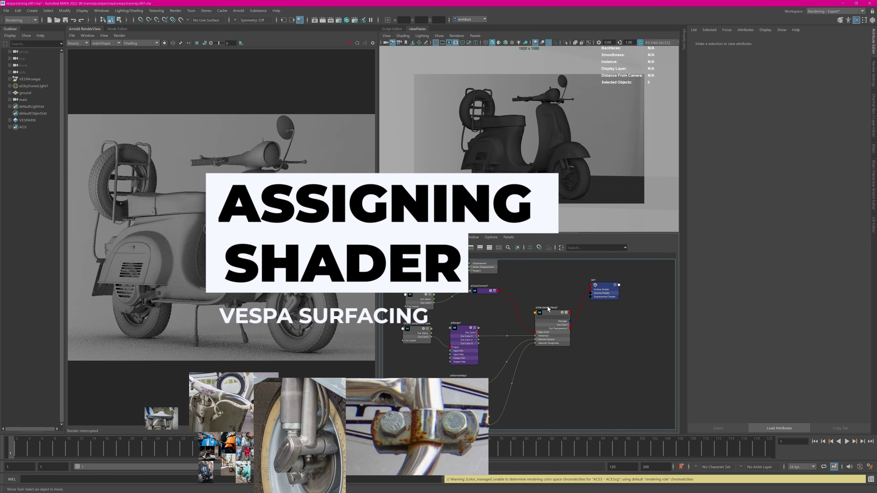
double_click(549, 307)
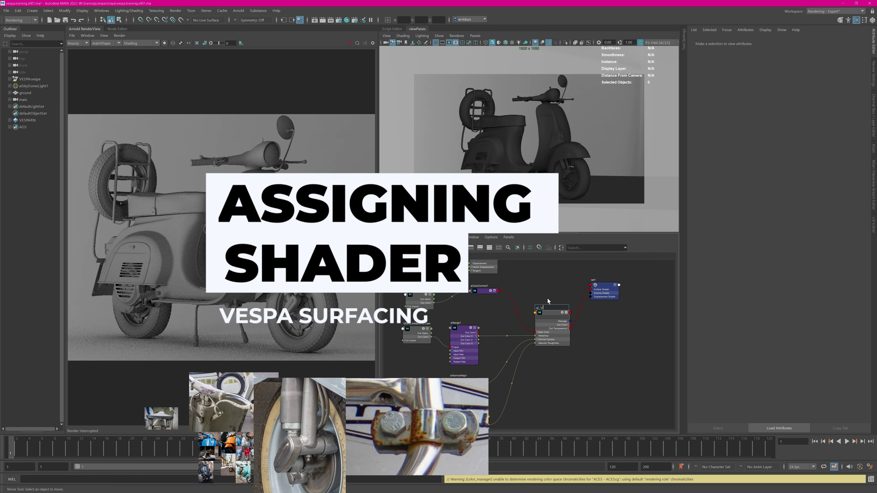
text(ai_Vespa)
key(Return)
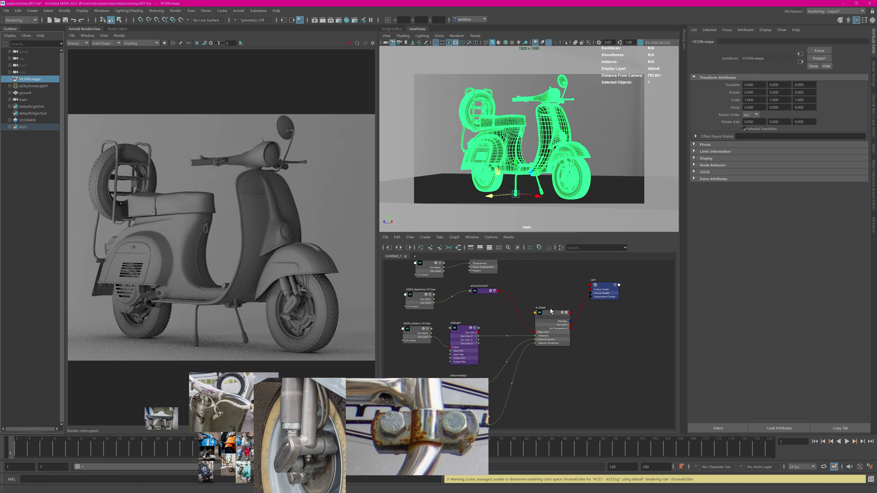
Assign the ai_Vespa material to the selected VESPA:vespa object and save the scene.
right_drag(550, 311, 550, 302)
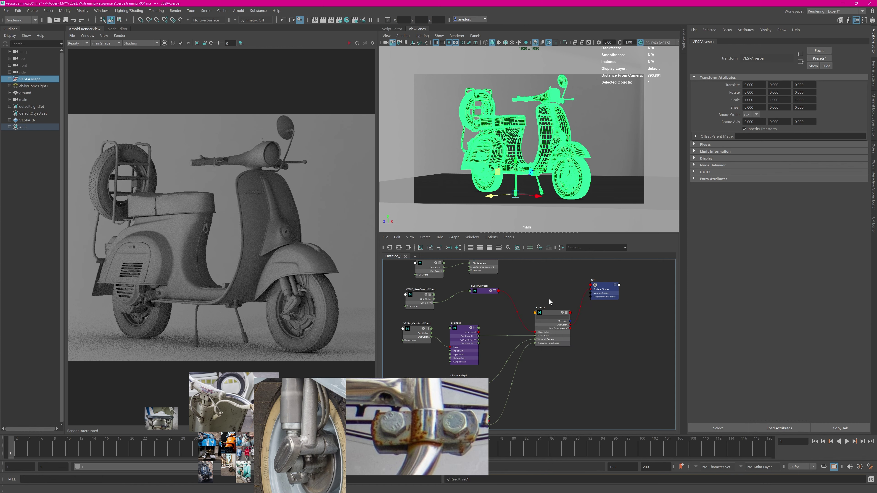
click(318, 238)
click(65, 21)
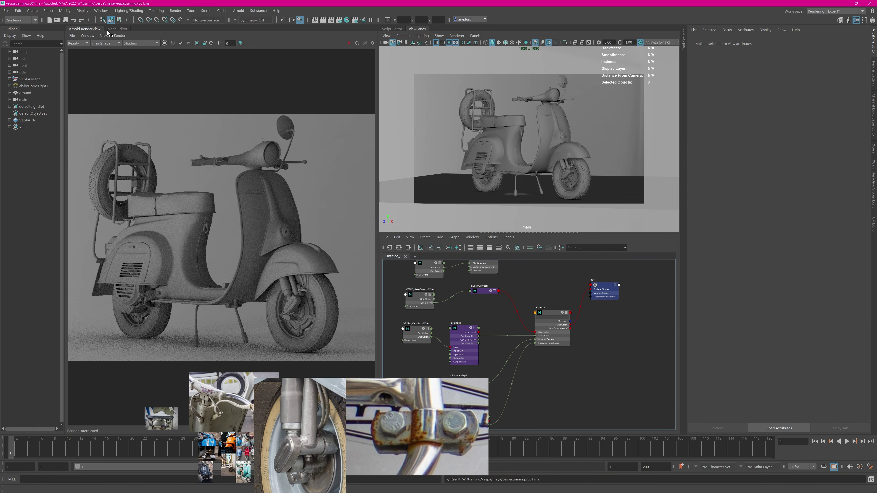
Update the full scene in the render view with the assigned material and select the Metallic texture node.
click(119, 36)
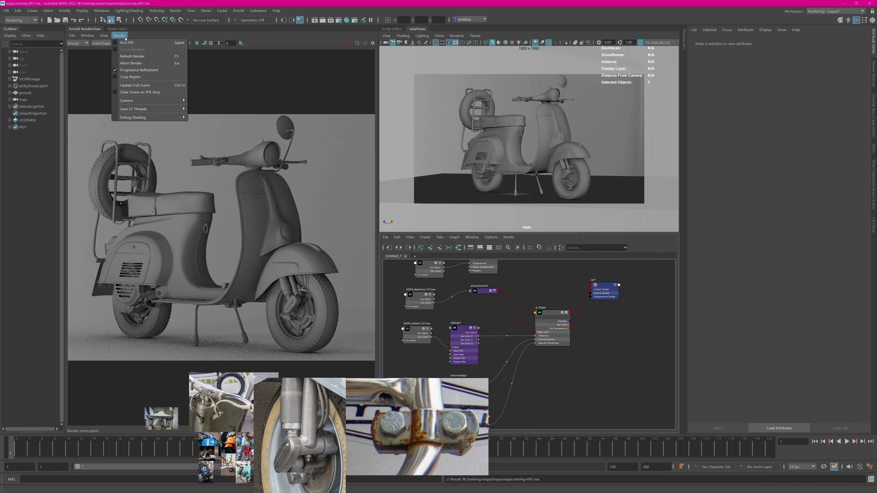
click(139, 84)
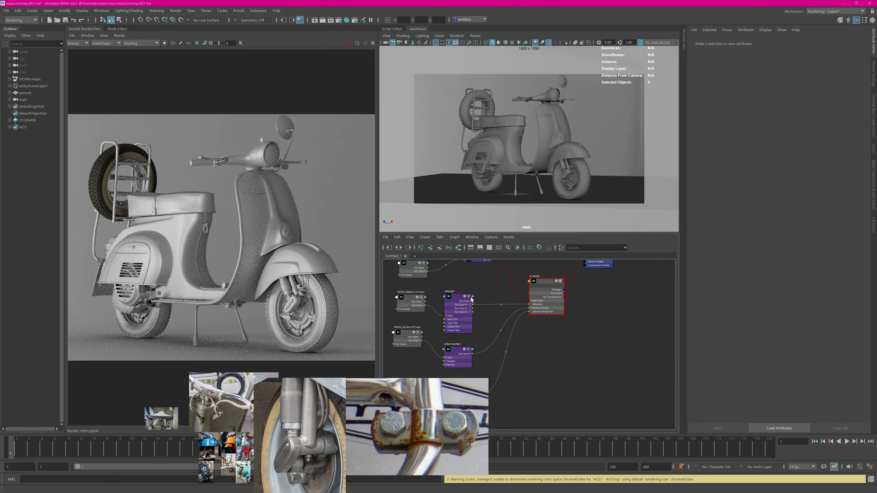
click(413, 301)
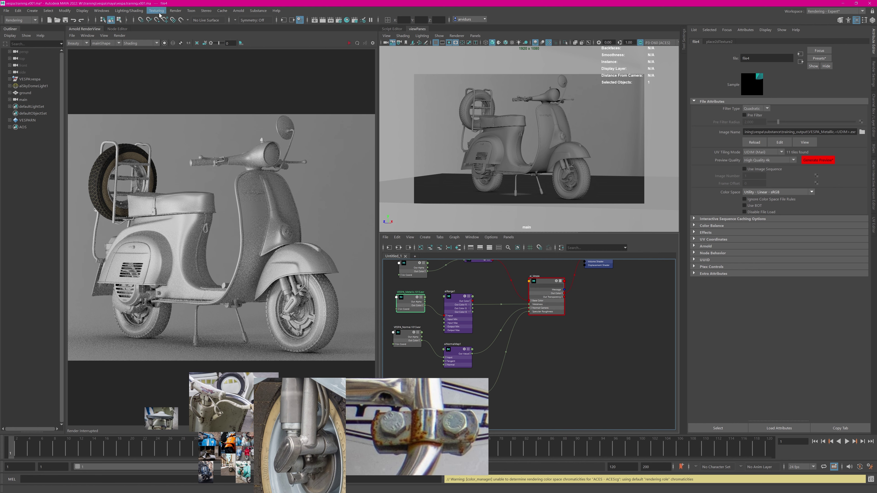
Generate .tx files for the five VESPA textures with the TX Manager and update the full scene in the render view.
click(222, 13)
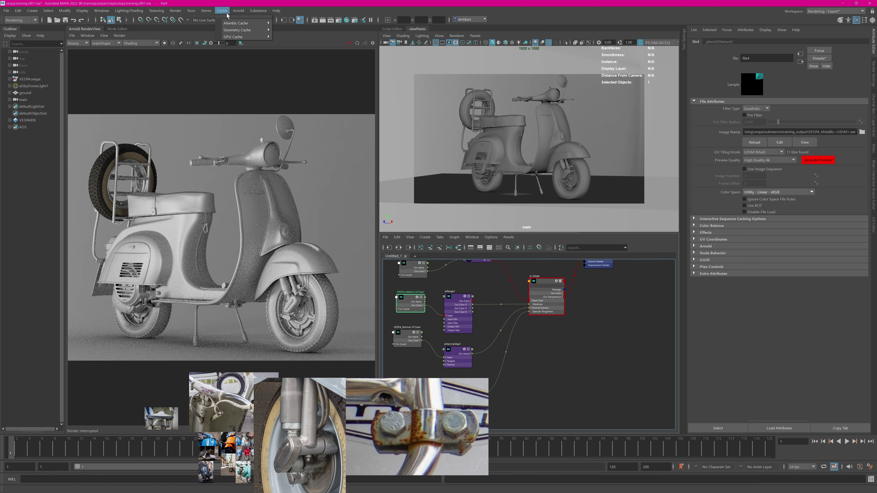
mouse_move(238, 11)
mouse_move(266, 94)
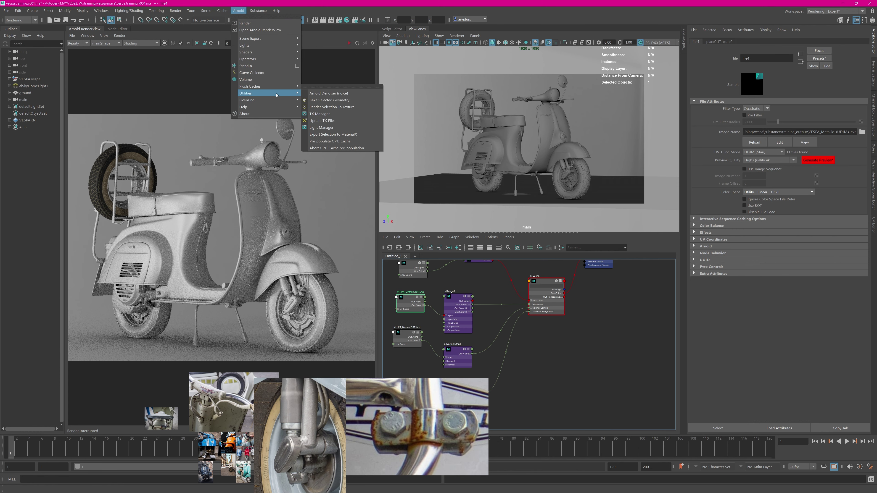
click(319, 113)
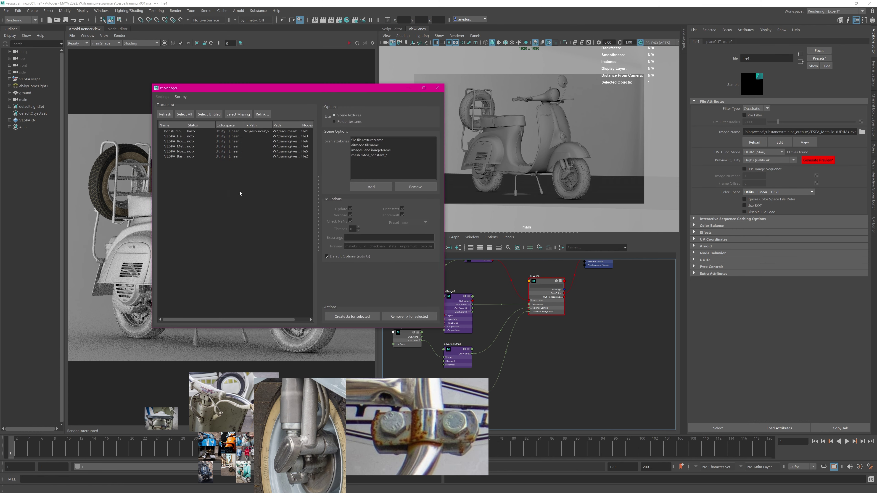
drag(326, 134, 325, 153)
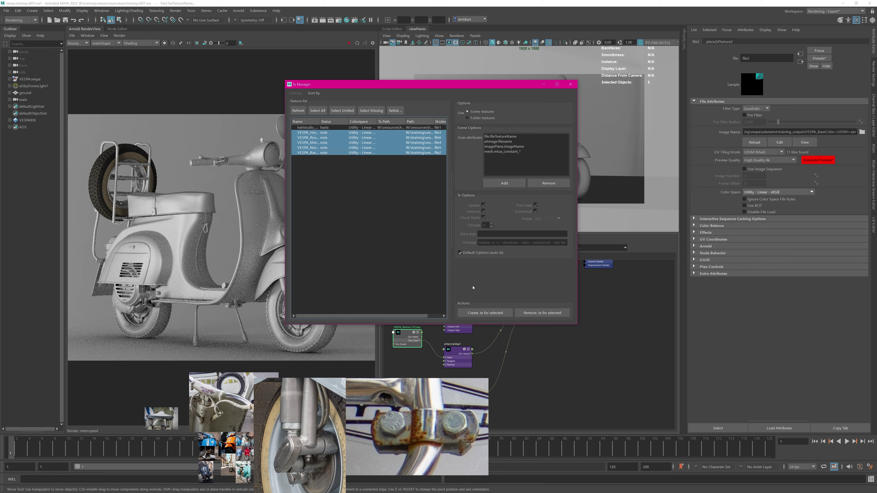
click(474, 311)
click(474, 312)
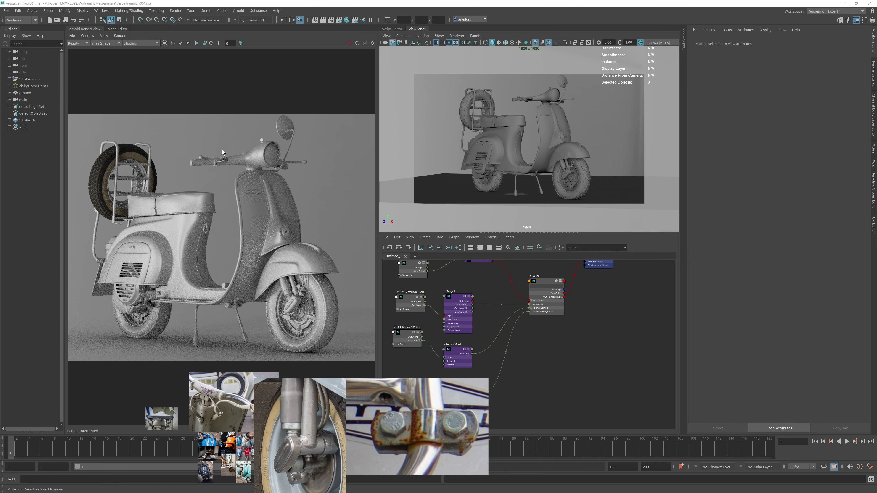
click(119, 35)
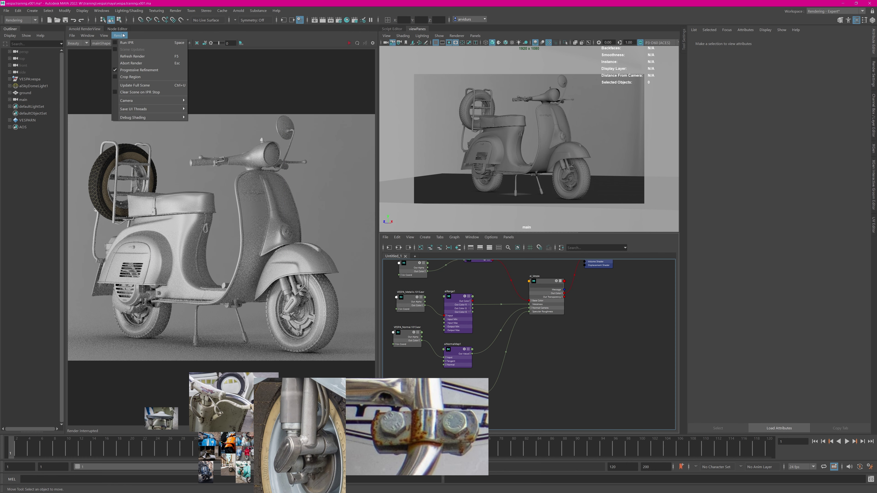
click(149, 84)
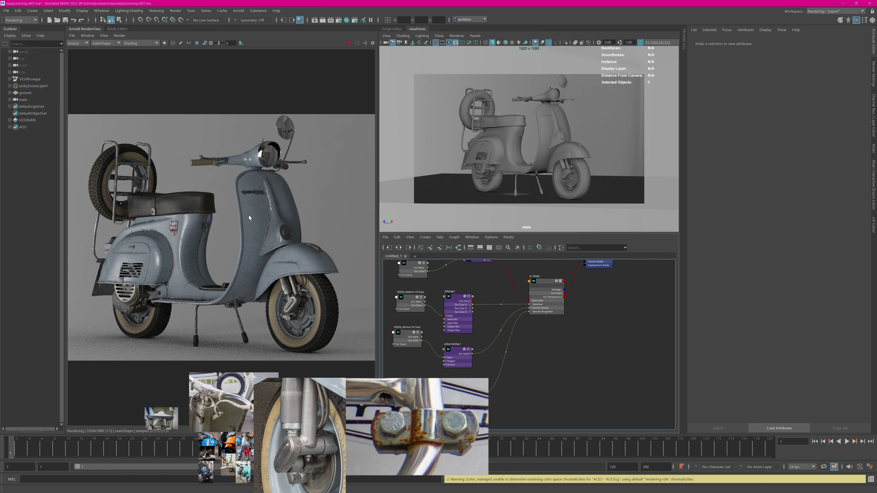
Set the exposure of the aiSkyDomeLight1 light to 1.
click(34, 86)
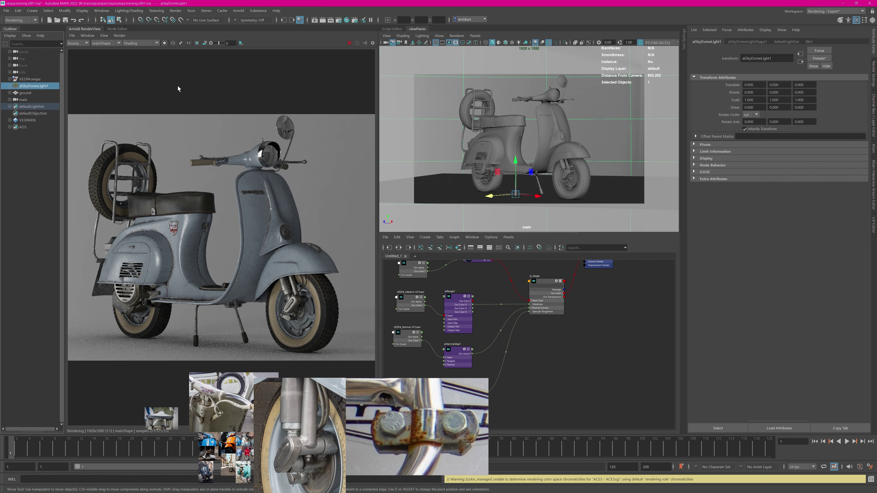
click(740, 41)
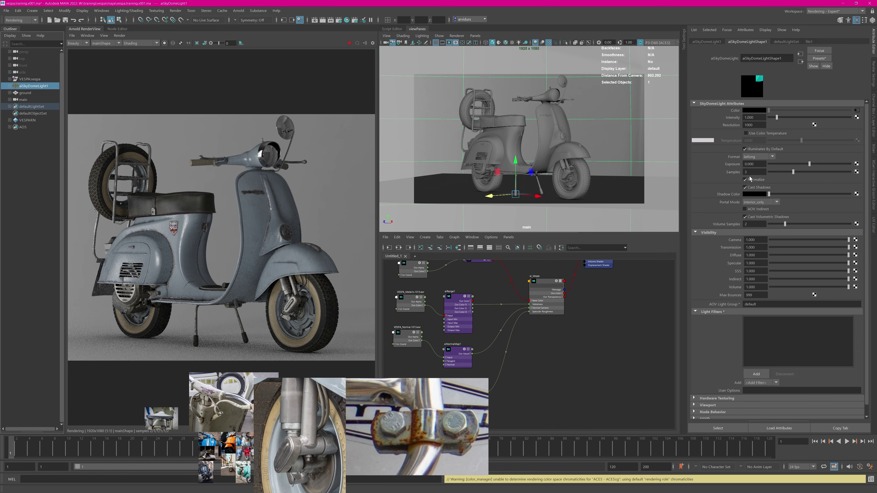
click(755, 164)
text(1)
key(Return)
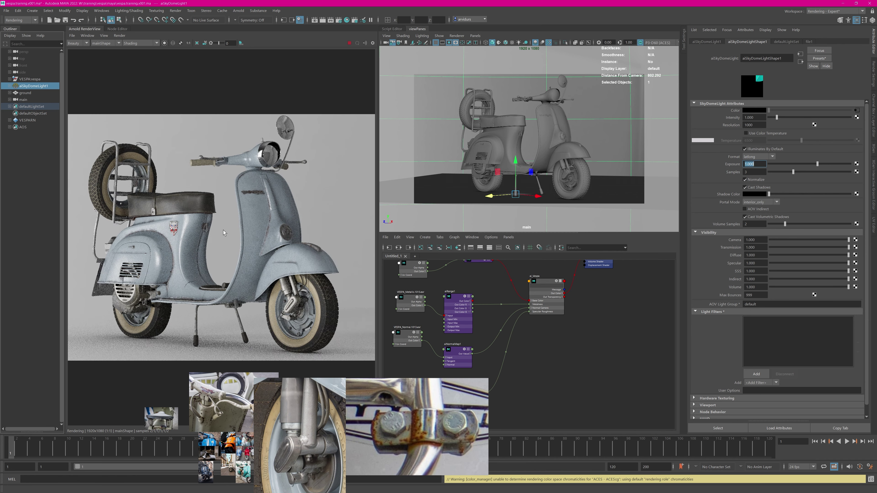
Try rendering the Vespa with displacementShader1 connected to the shading group's displacement input.
alt+middle_drag(544, 337, 588, 344)
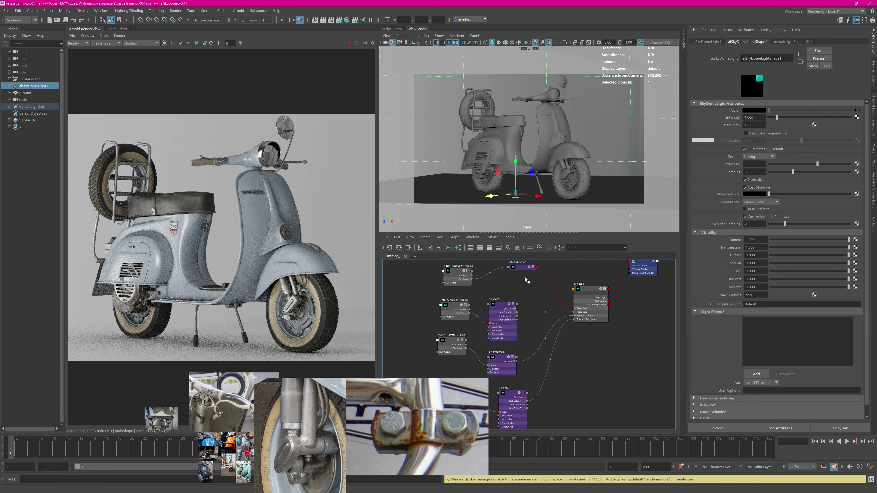
alt+middle_drag(525, 277, 542, 322)
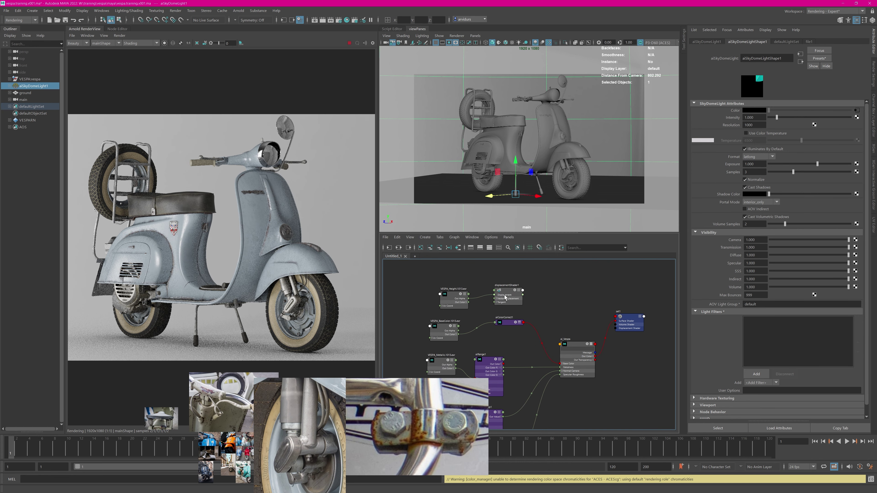
click(349, 44)
drag(522, 295, 616, 328)
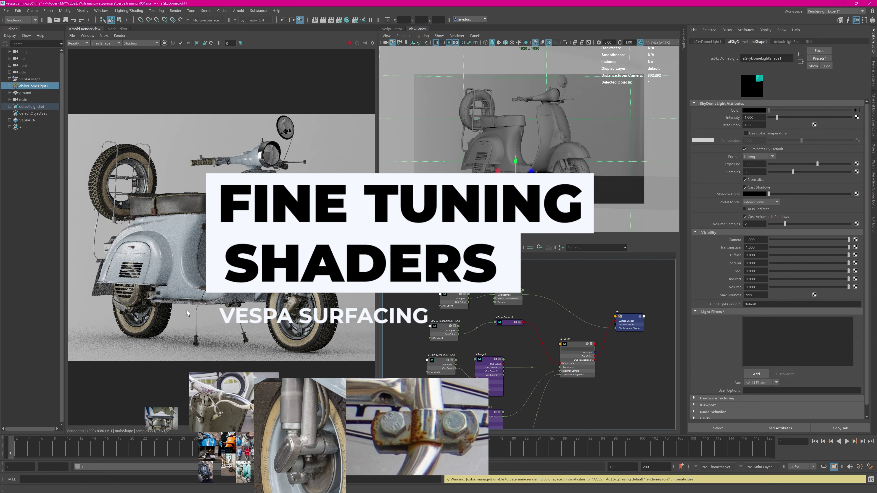
click(349, 43)
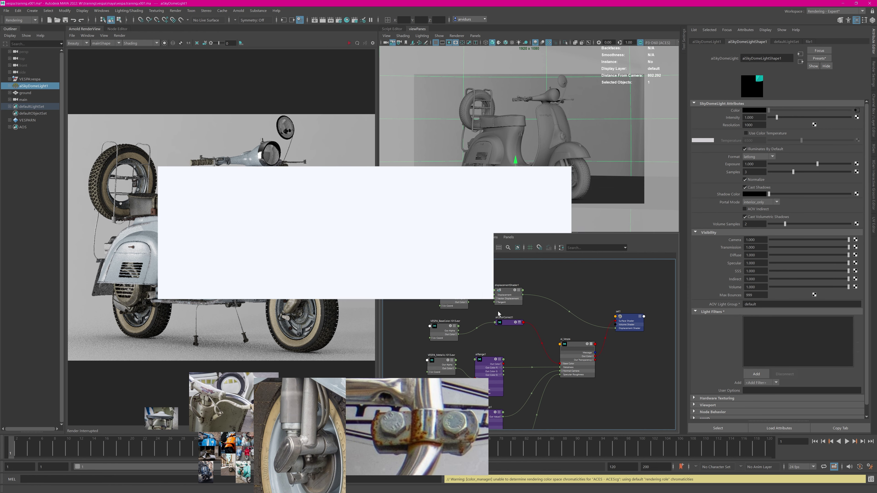
Disconnect displacementShader1 from the shading group and detach the VESPA_Height texture from it, moving the texture beside the VESPA_Metallic node.
alt+middle_drag(486, 308, 540, 280)
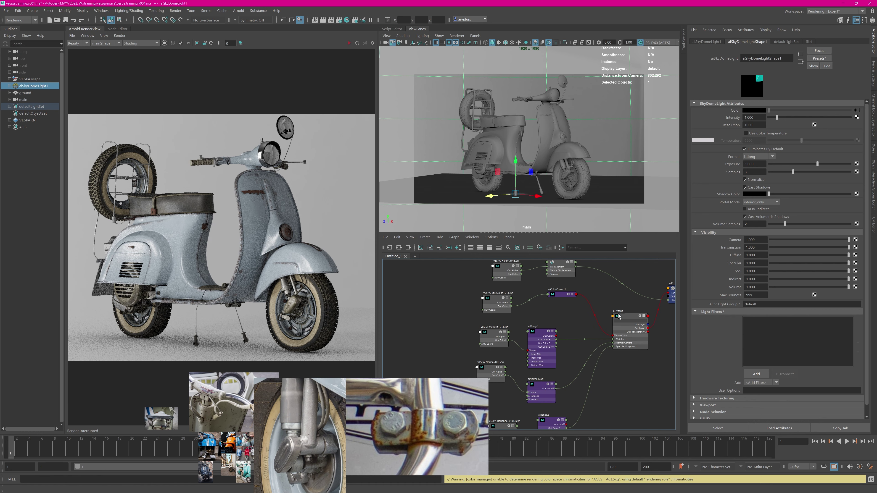
alt+middle_drag(618, 316, 566, 303)
drag(566, 303, 586, 297)
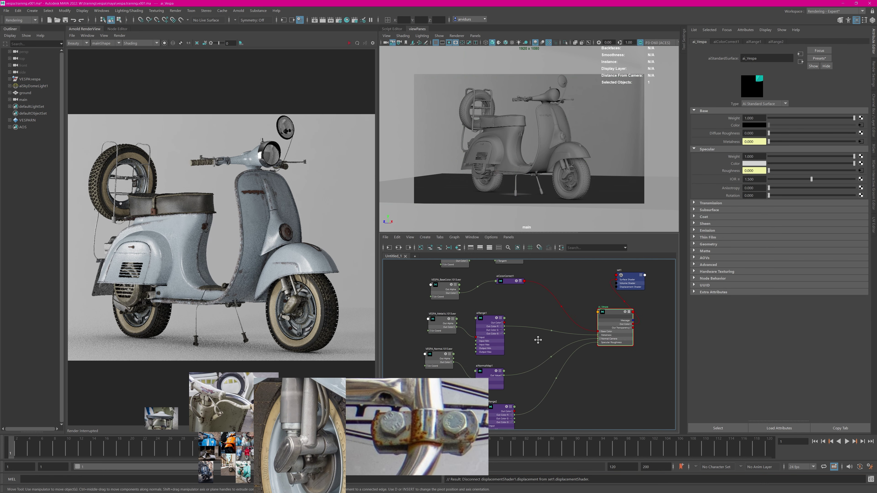
alt+middle_drag(539, 340, 588, 355)
drag(511, 272, 438, 327)
alt+middle_drag(586, 310, 585, 266)
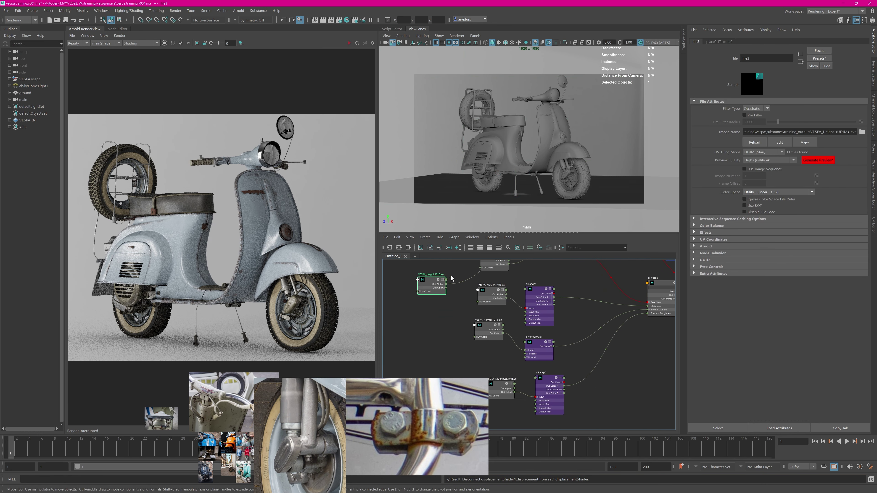
ctrl+alt+shift+drag(452, 278, 457, 303)
Make room below aiNormalMap1 by moving the roughness texture and aiRange2 down, and create an aiBump2d node there.
drag(510, 380, 511, 417)
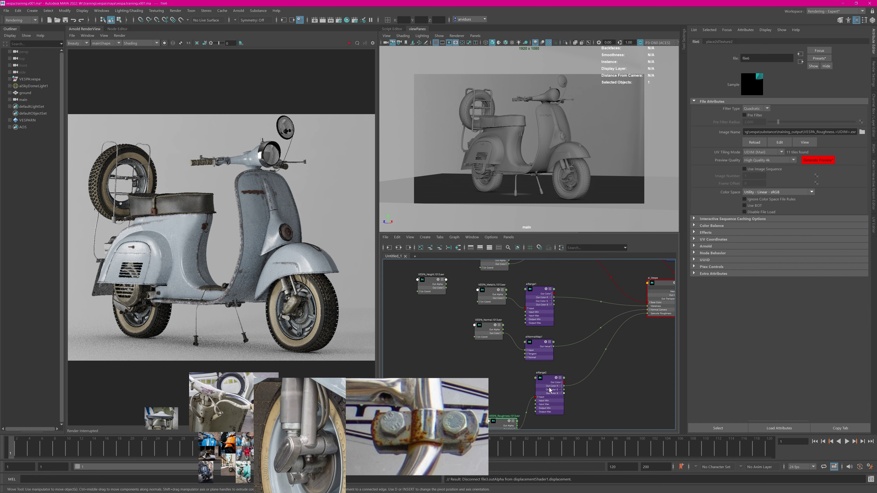
drag(549, 378, 549, 406)
key(Tab)
text(buy)
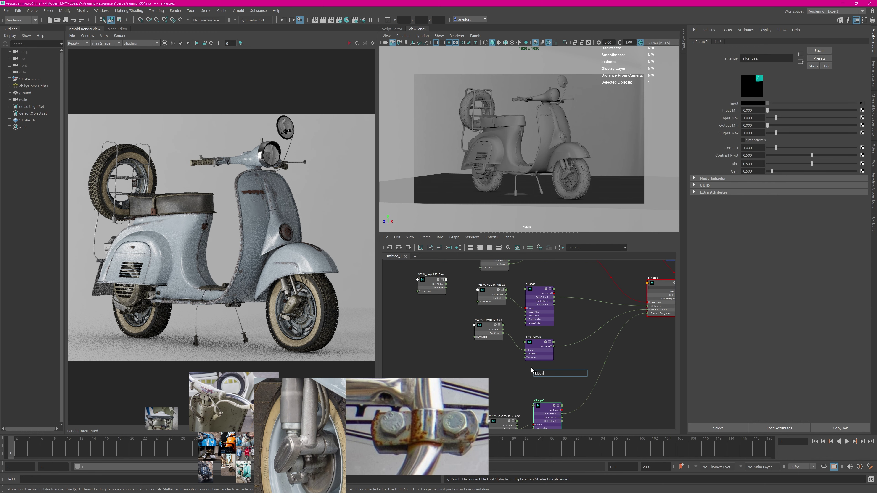
key(Return)
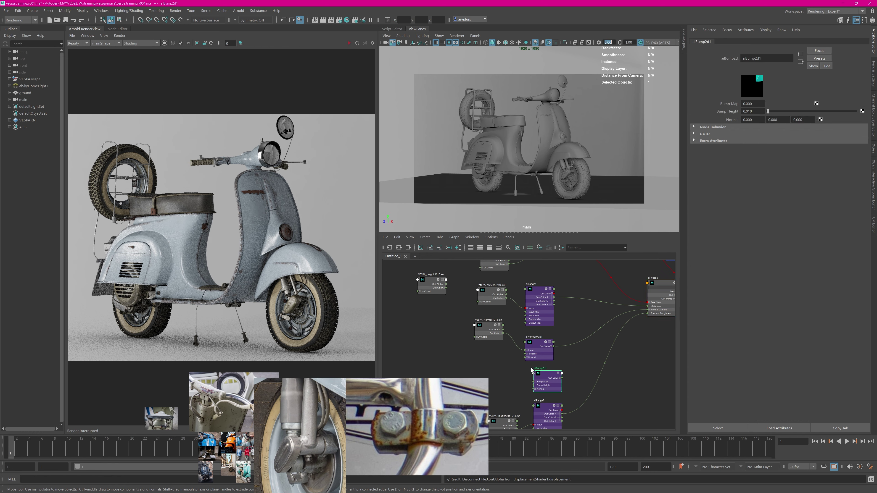
Connect aiNormalMap1's Out Value to the aiBump2d1 Normal input, and the bump's Out Value to ai_Vespa's Normal Camera.
scroll(579, 366, up, 6)
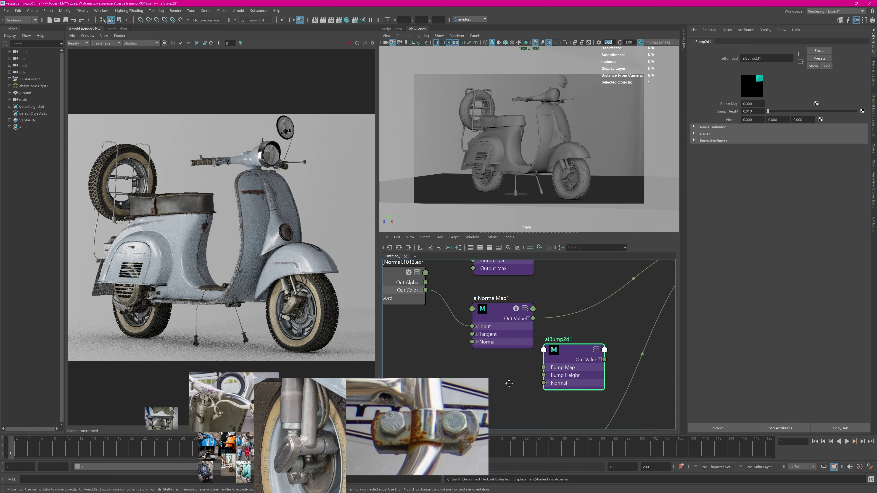
drag(533, 317, 558, 373)
scroll(620, 313, down, 2)
alt+middle_drag(620, 312, 538, 339)
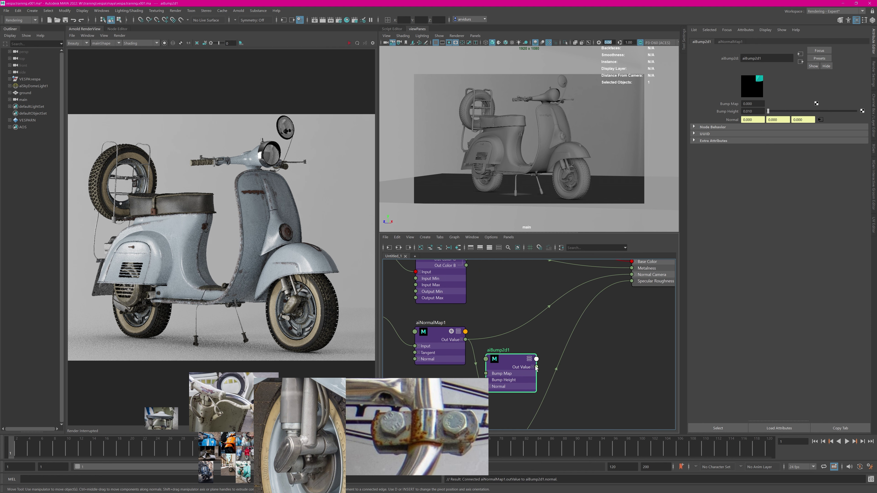
drag(536, 367, 636, 275)
alt+middle_drag(499, 321, 579, 317)
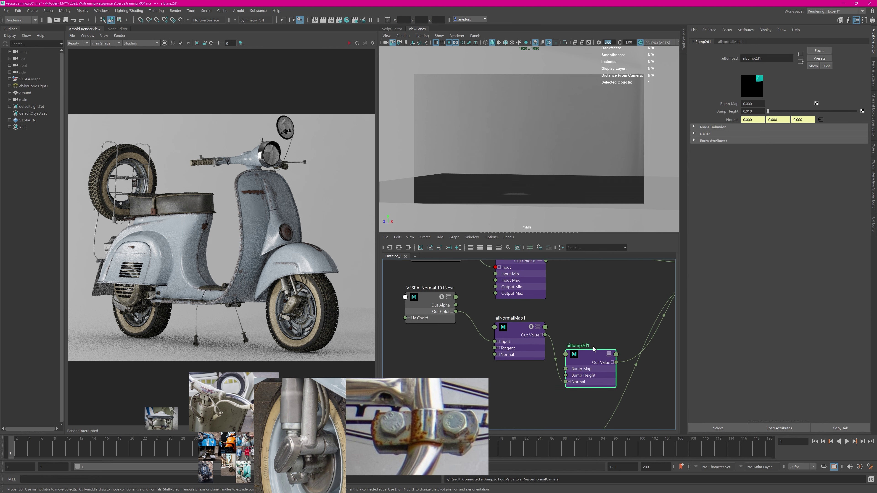
drag(593, 351, 618, 306)
Connect Out Color R of the VESPA_Height texture to the Bump Map input of aiBump2d1.
alt+middle_drag(468, 295, 533, 379)
alt+middle_drag(425, 330, 444, 302)
click(461, 311)
click(426, 297)
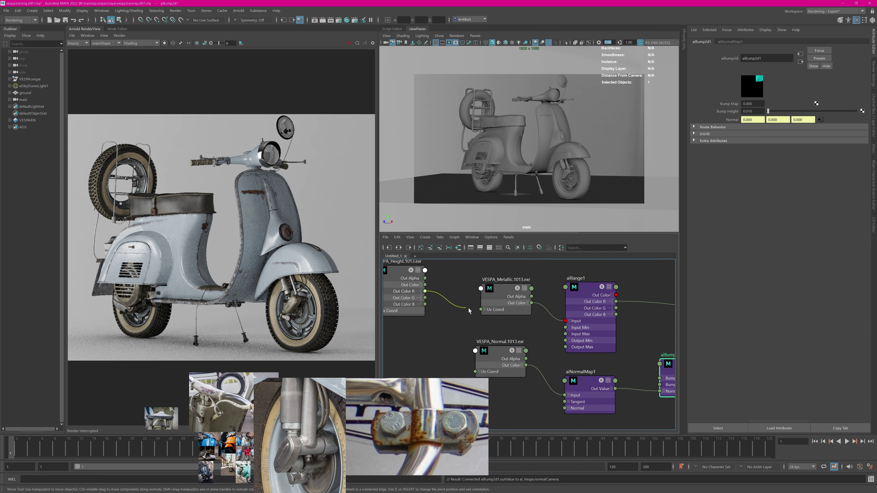
alt+middle_drag(587, 336, 466, 304)
click(539, 346)
alt+middle_drag(563, 303, 522, 292)
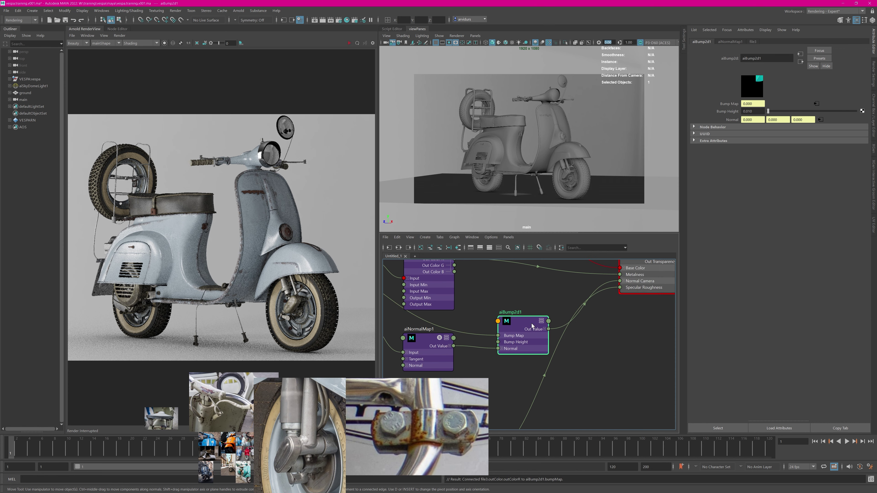
drag(531, 324, 513, 323)
Render a crop region around the seat to inspect the bump detail closely.
click(197, 43)
drag(143, 185, 214, 231)
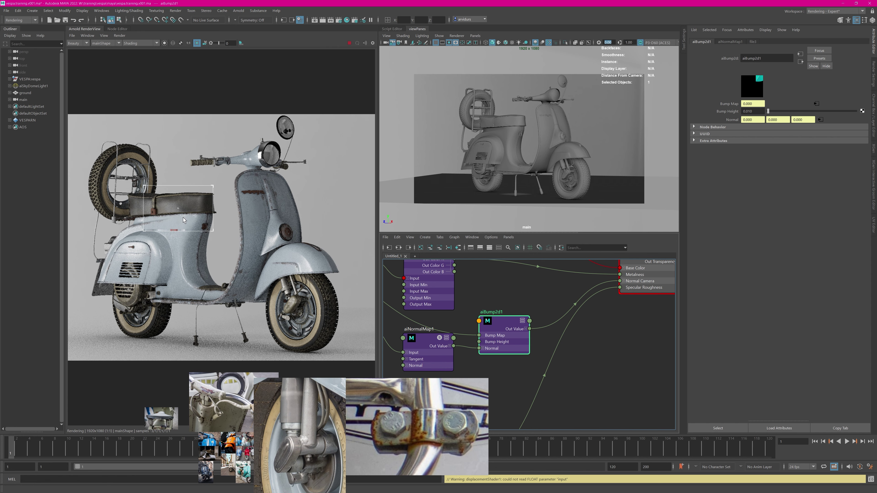
alt+right_drag(183, 217, 335, 226)
drag(503, 315, 502, 315)
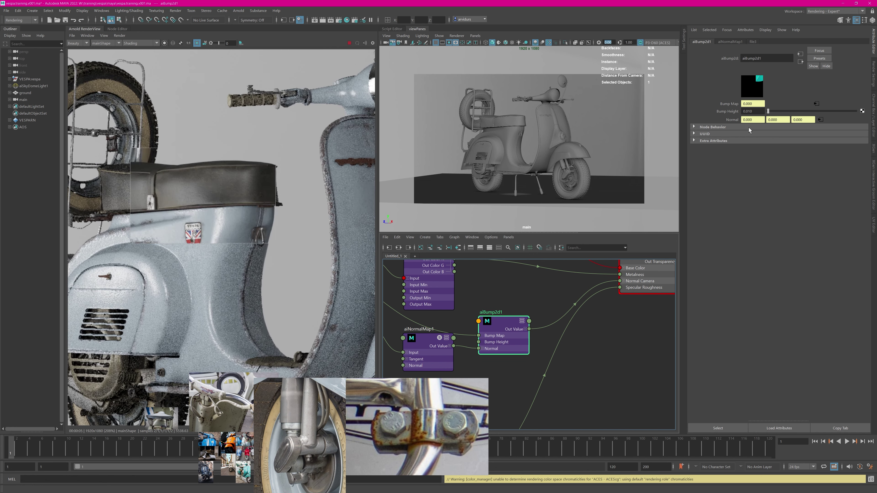
Set the Bump Height of aiBump2d1 to 1.
double_click(752, 112)
text(1)
key(Return)
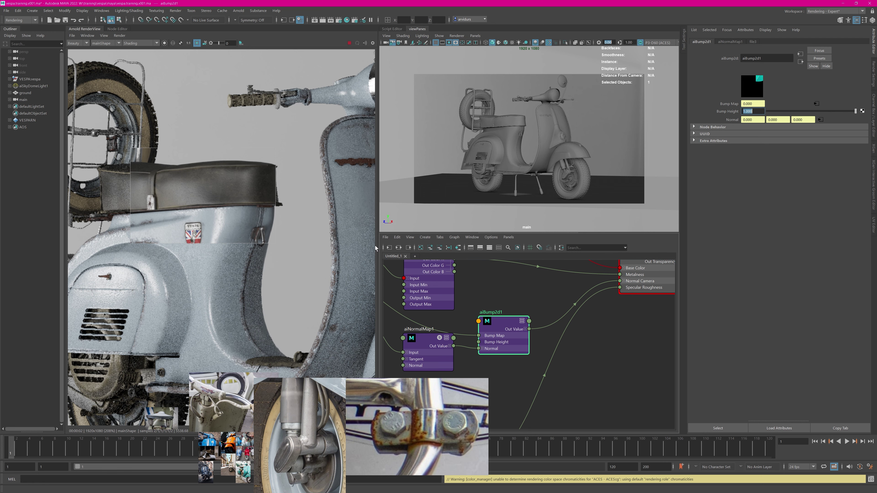
alt+middle_drag(463, 297, 517, 278)
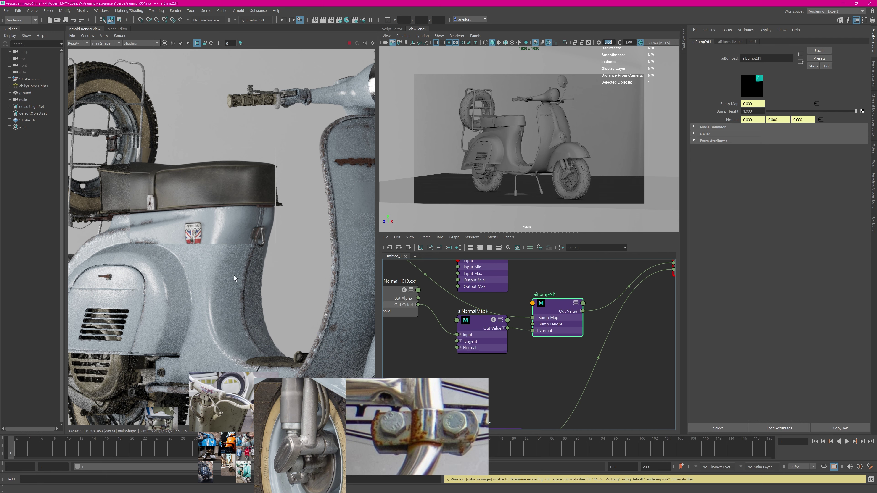
Isolate the metallic aiRange1 node in the render view and inspect its mask around the front shield.
drag(478, 319, 476, 319)
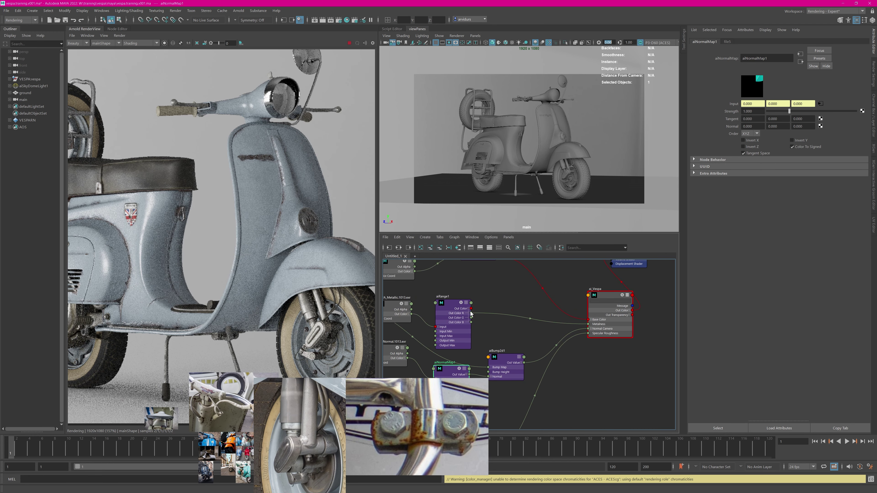
click(471, 299)
click(165, 43)
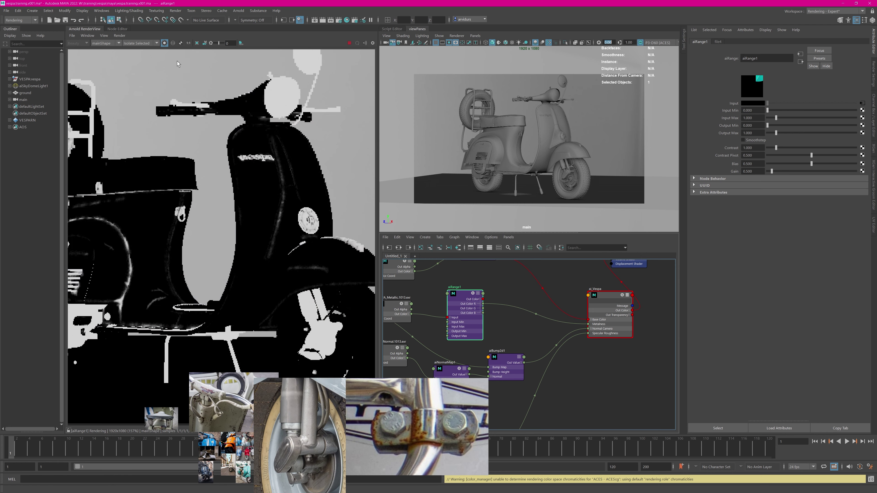
mouse_move(245, 230)
middle_down()
mouse_move(298, 217)
mouse_move(290, 208)
mouse_move(295, 240)
mouse_move(235, 238)
middle_up()
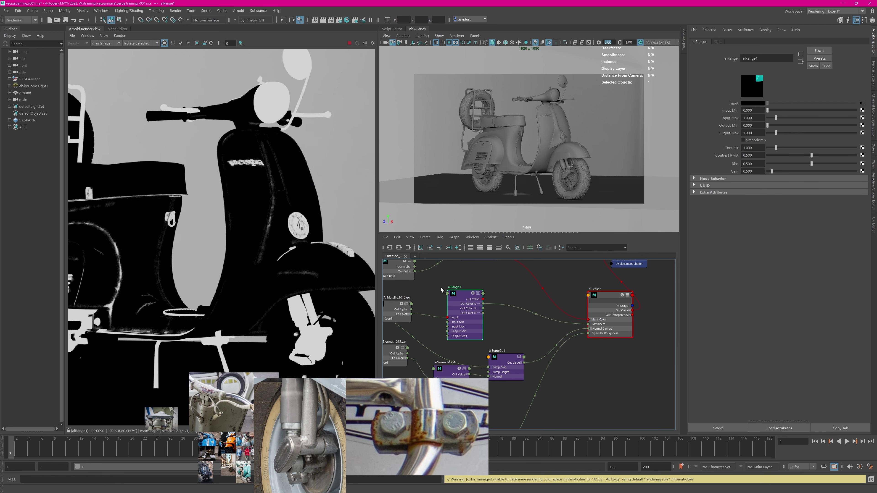
Enable Smoothstep and set Input Max to 0.370 on aiRange1, and render a crop region of the front shield with full shading.
click(743, 141)
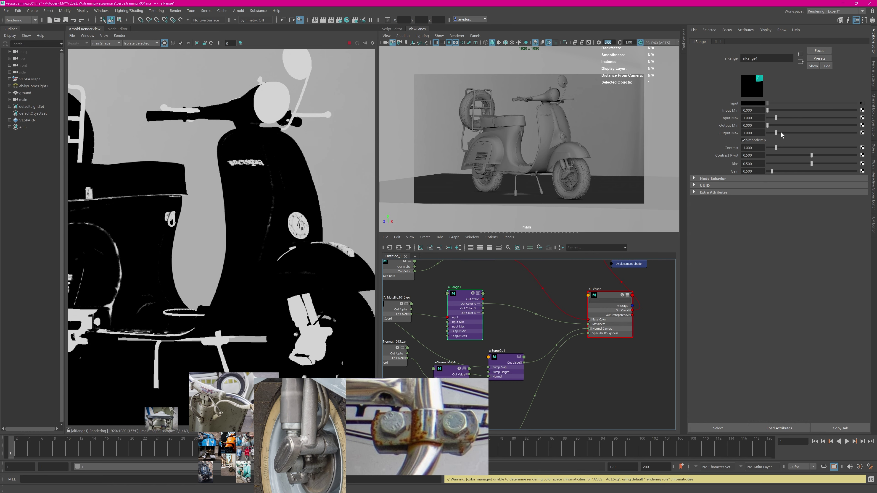
ctrl+drag(762, 119, 740, 119)
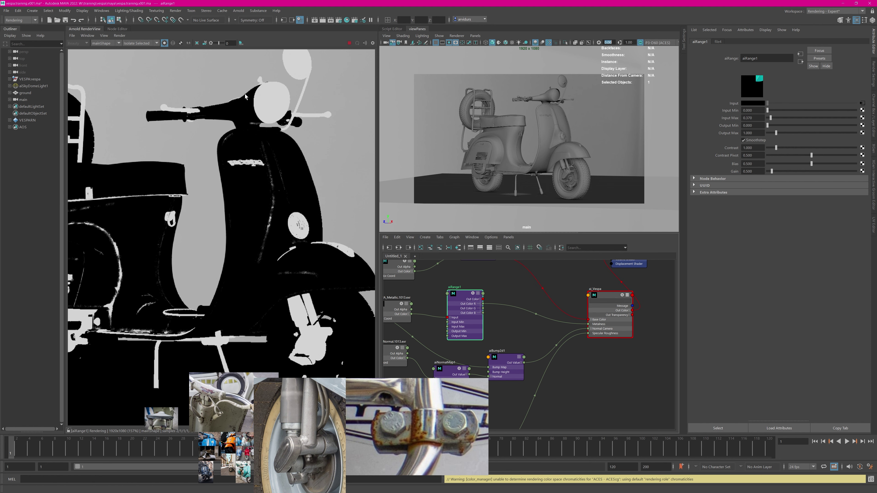
click(165, 43)
shift+drag(236, 193, 292, 263)
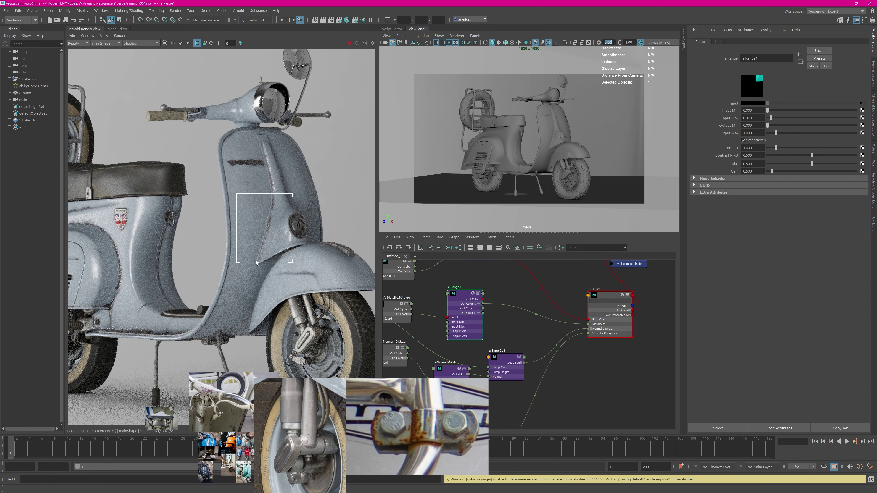
Isolate the roughness aiRange2 node in the render view and inspect its mask in a crop region around the side badge.
alt+middle_drag(511, 360, 530, 278)
alt+middle_drag(499, 350, 509, 296)
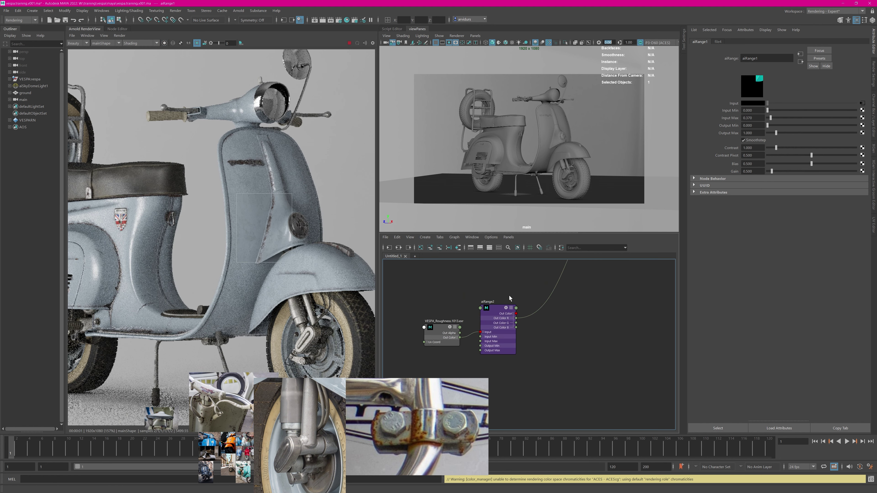
drag(507, 309, 514, 314)
click(164, 43)
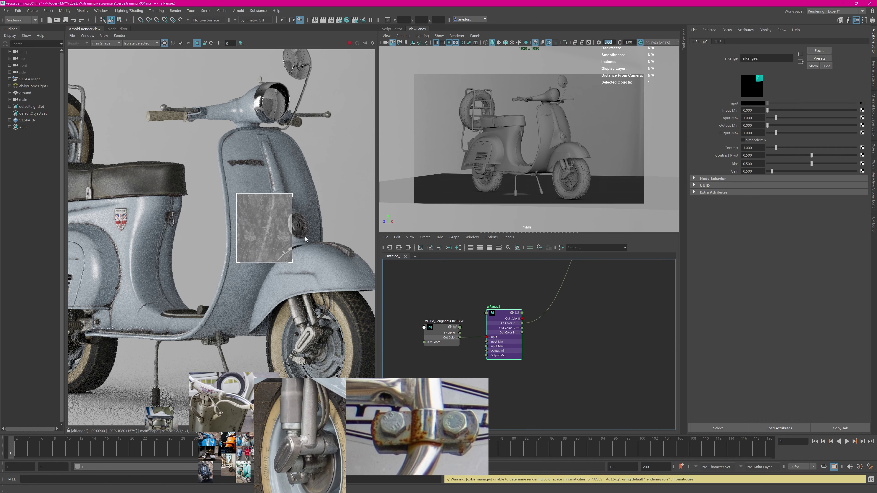
alt+middle_drag(146, 252, 262, 244)
drag(181, 188, 282, 281)
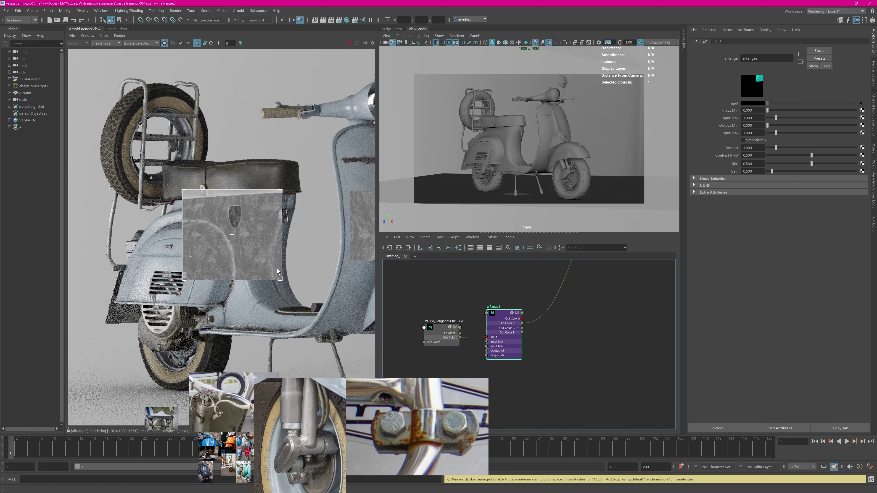
scroll(242, 232, up, 2)
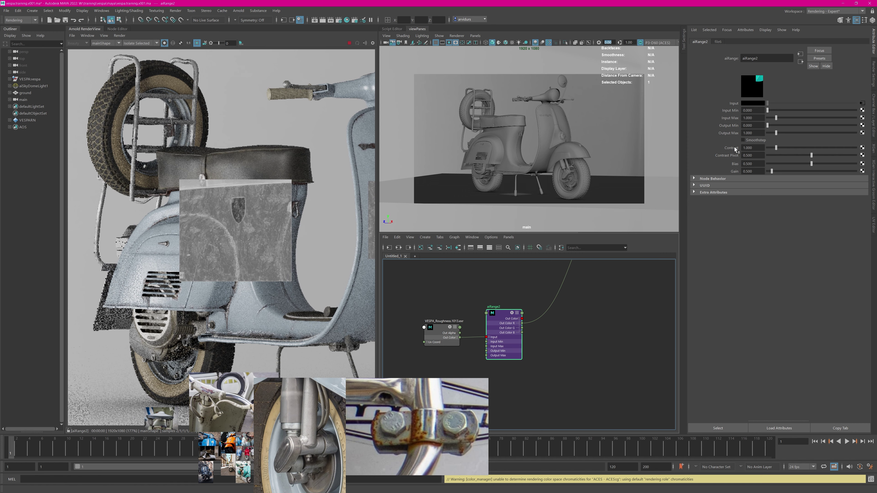
Enable Smoothstep on aiRange2 and return to full shading, undoing a trial change of its Input Min.
click(752, 141)
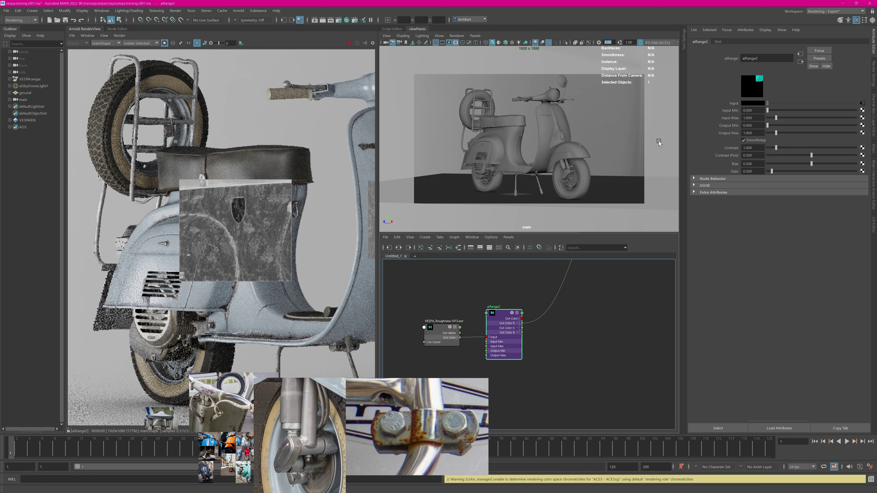
click(165, 43)
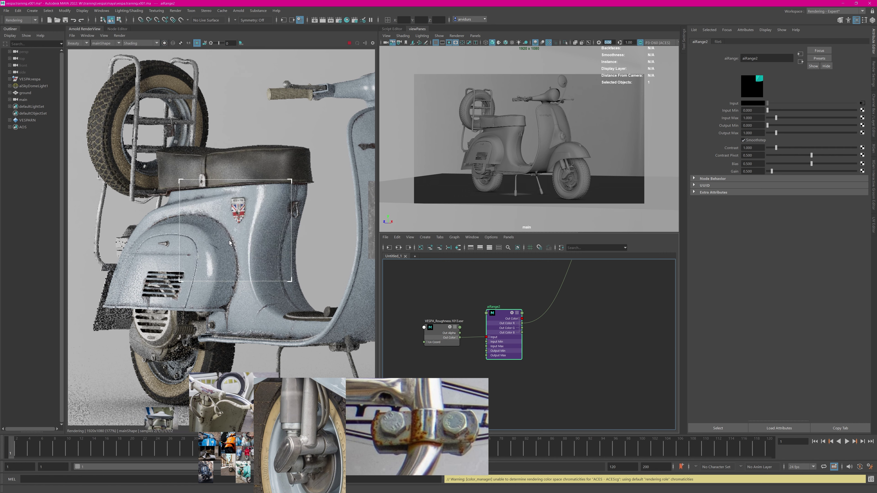
scroll(278, 237, up, 1)
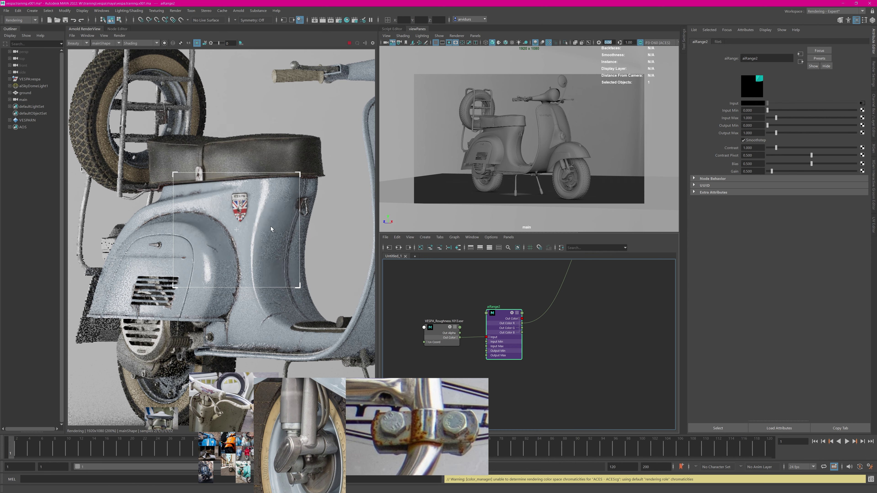
ctrl+drag(752, 111, 759, 113)
key(ctrl+z)
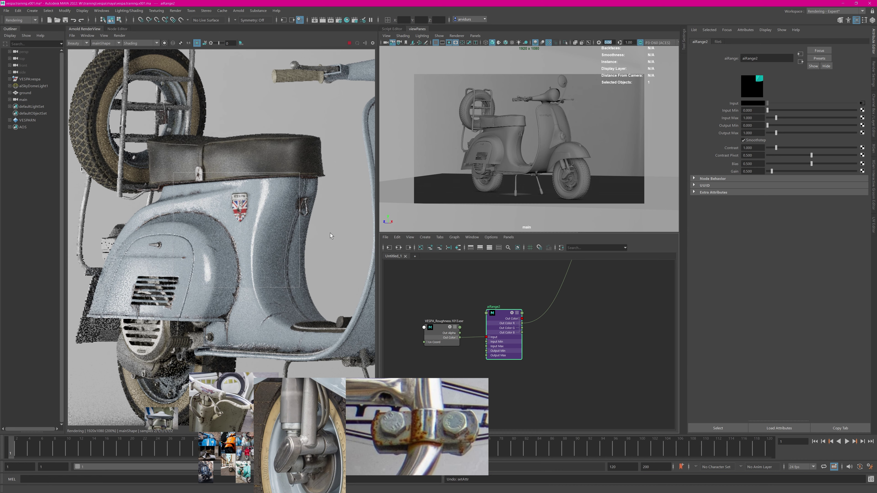
Render a crop region of the seat and inspect the shading across the front shield, wheel, body and handlebar.
scroll(218, 163, down, 1)
drag(219, 160, 321, 203)
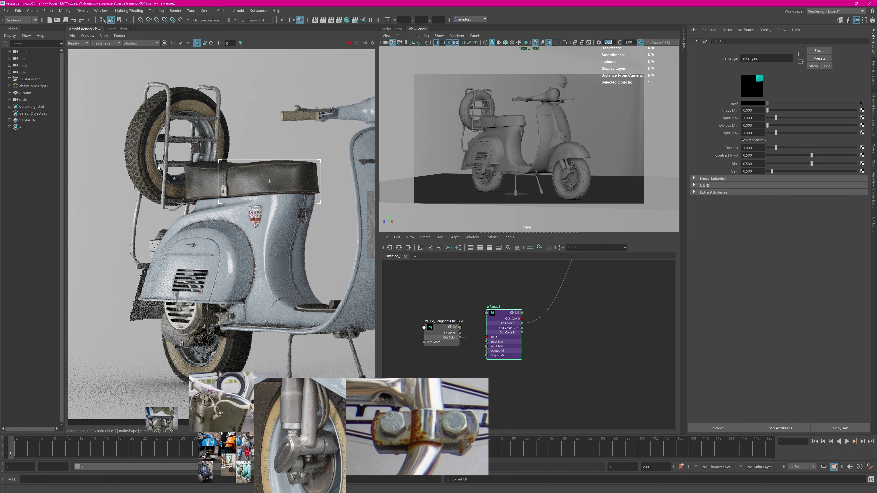
middle_drag(316, 160, 126, 231)
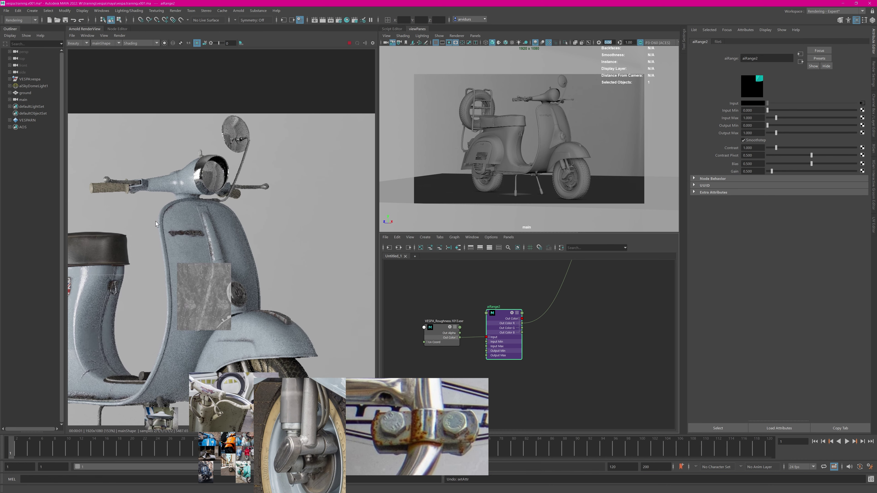
middle_drag(273, 282, 302, 210)
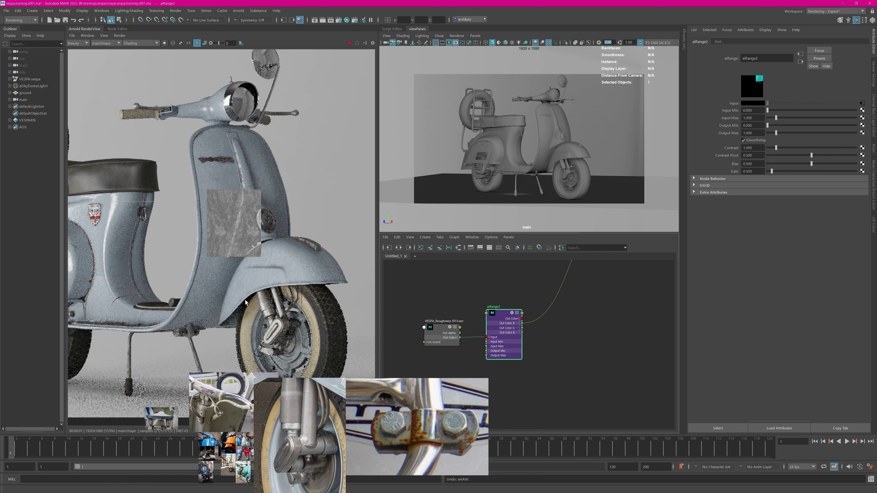
middle_drag(237, 333, 279, 239)
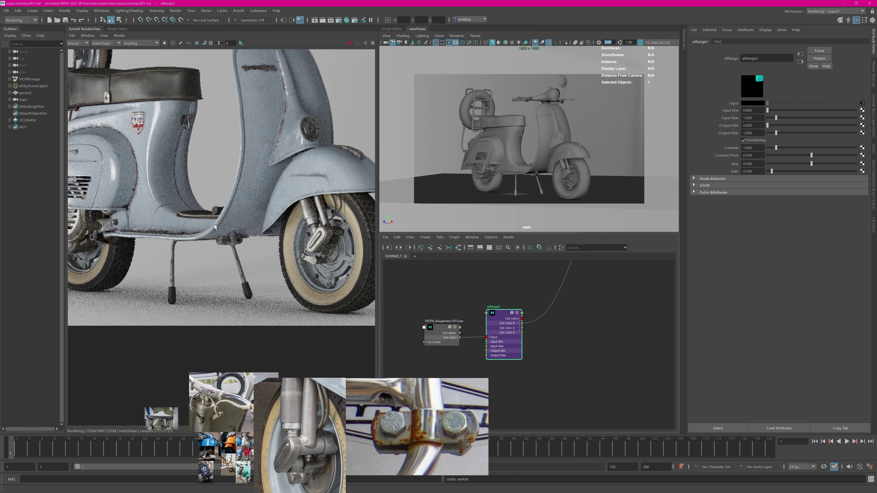
middle_drag(225, 145, 189, 328)
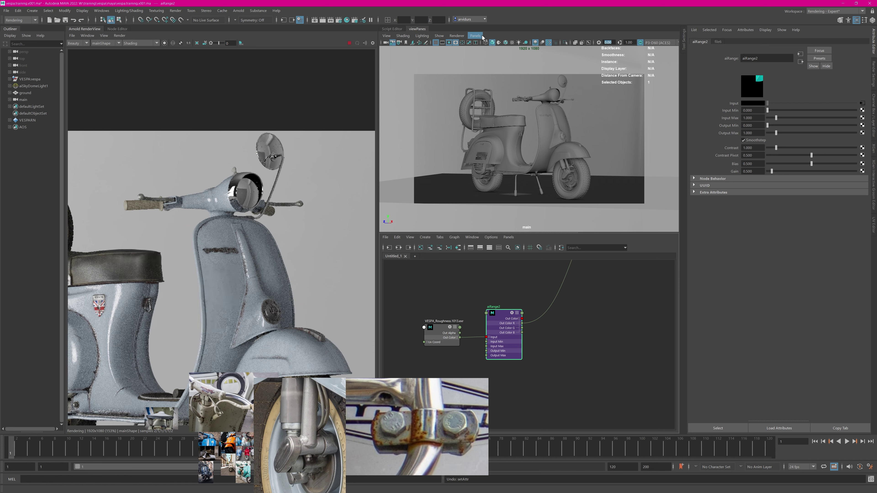
Switch the viewport to the persp camera and frame the headlight from the front.
click(475, 36)
mouse_move(518, 43)
click(557, 50)
alt+middle_drag(581, 99, 519, 146)
alt+drag(518, 147, 501, 196)
Collapse the shading network's nodes and rearrange the graph around the ai_Vespa shader.
click(582, 319)
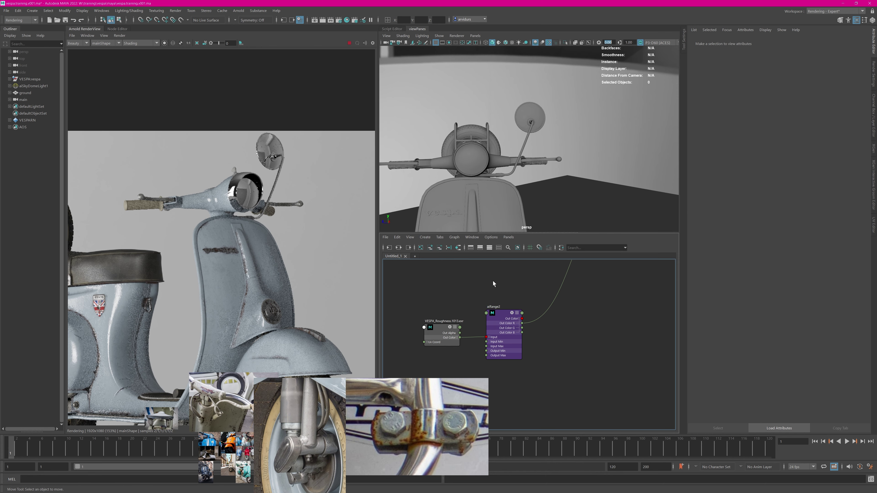
key(1)
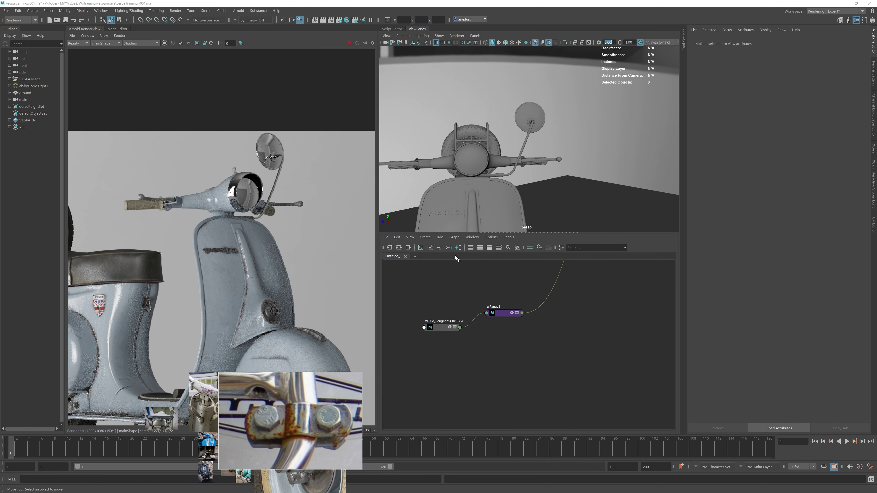
click(448, 248)
alt+middle_drag(640, 375, 536, 348)
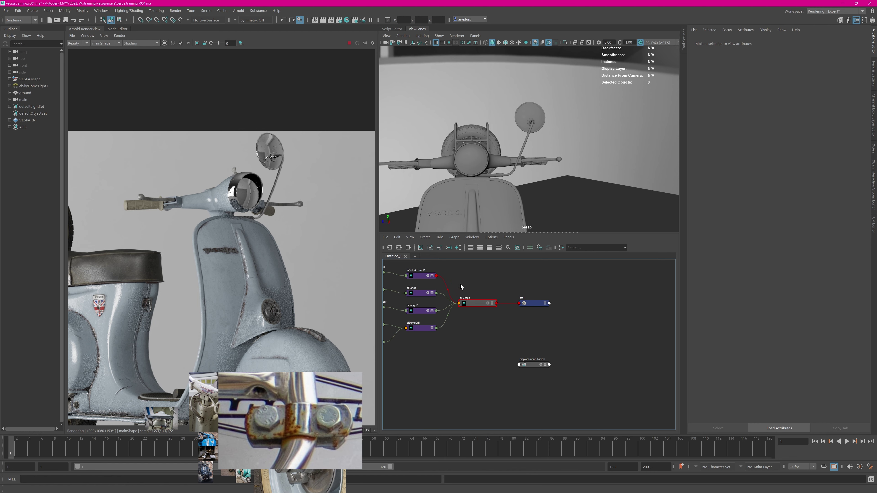
alt+middle_drag(461, 284, 517, 280)
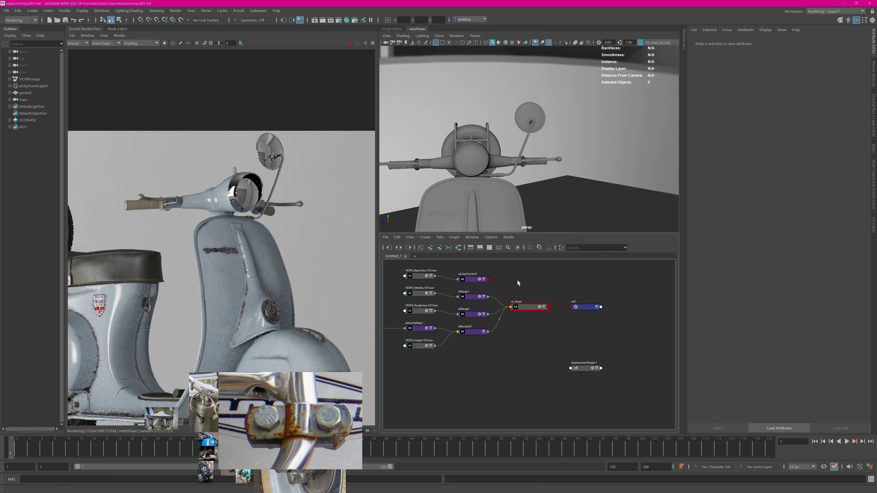
Duplicate the ai_Vespa shader with connections to its existing texture network.
click(528, 307)
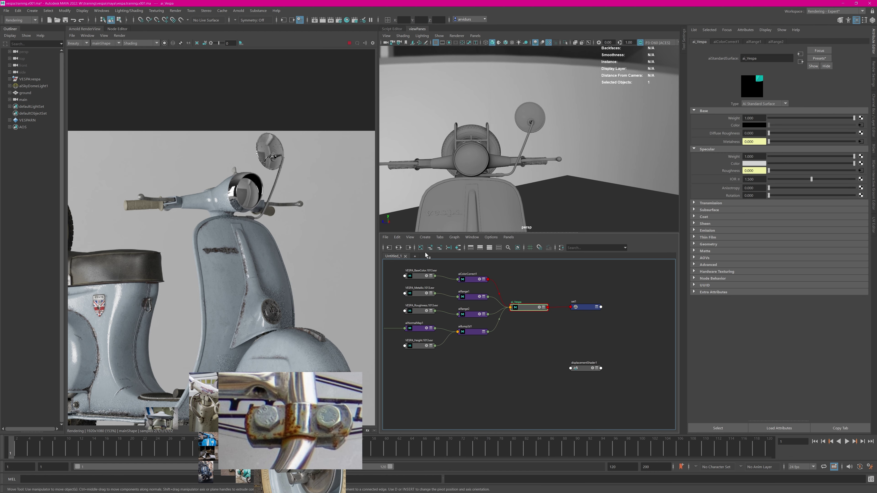
click(397, 237)
mouse_move(445, 309)
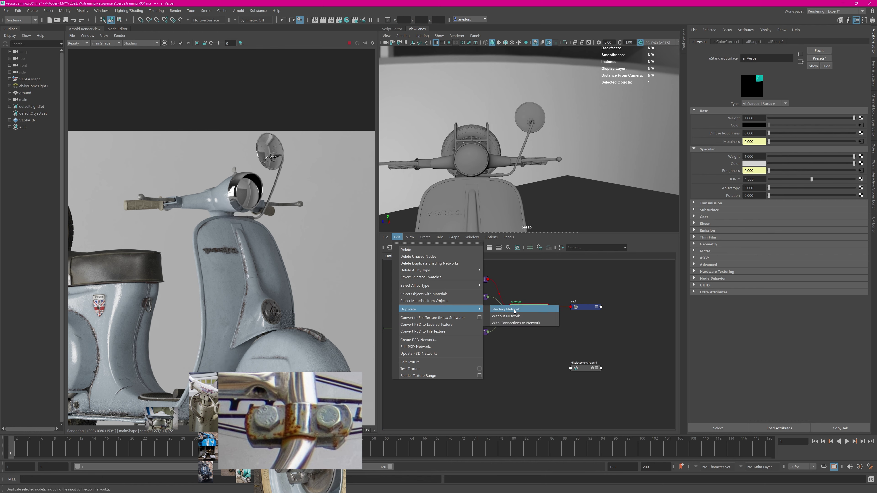
click(533, 323)
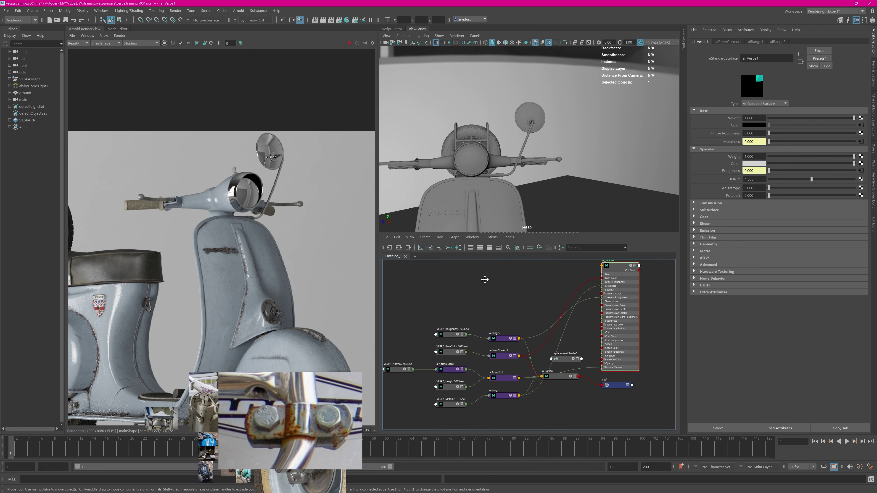
Graph the duplicated shader's input and output connections in a new tab and remove the place2dTexture node from the graph.
click(415, 256)
click(430, 248)
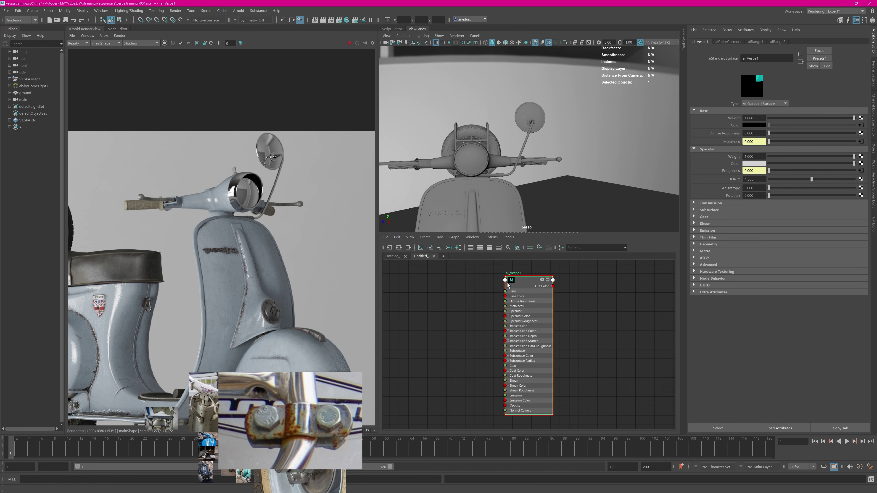
click(399, 248)
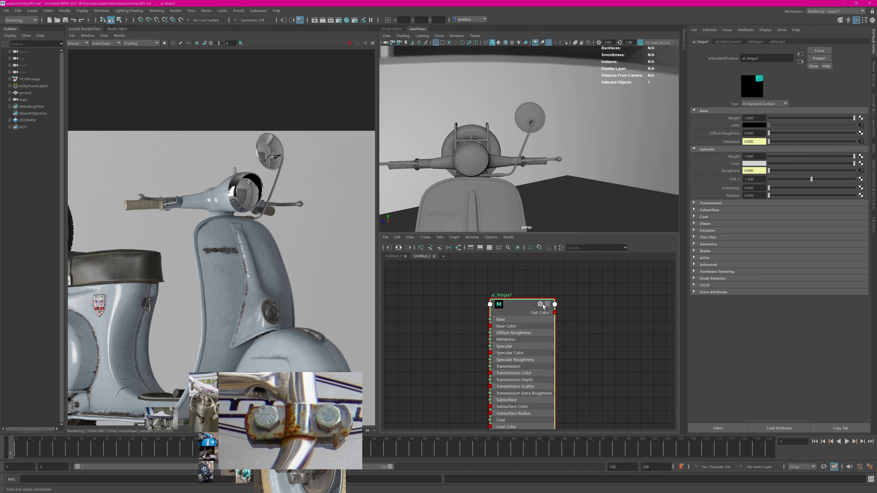
click(420, 318)
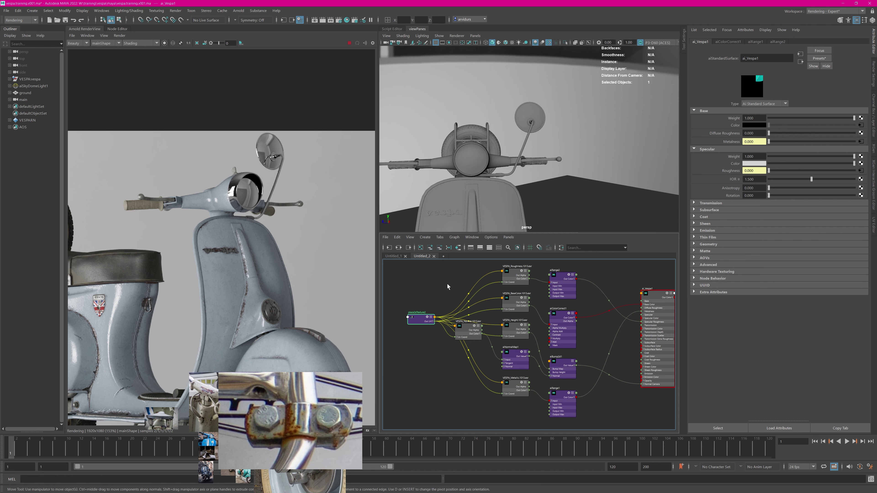
click(439, 248)
Rename the duplicated shader as ai_Glass and assign it to the headlight glass.
alt+middle_drag(594, 283, 463, 282)
alt+right_drag(543, 292, 571, 292)
click(504, 284)
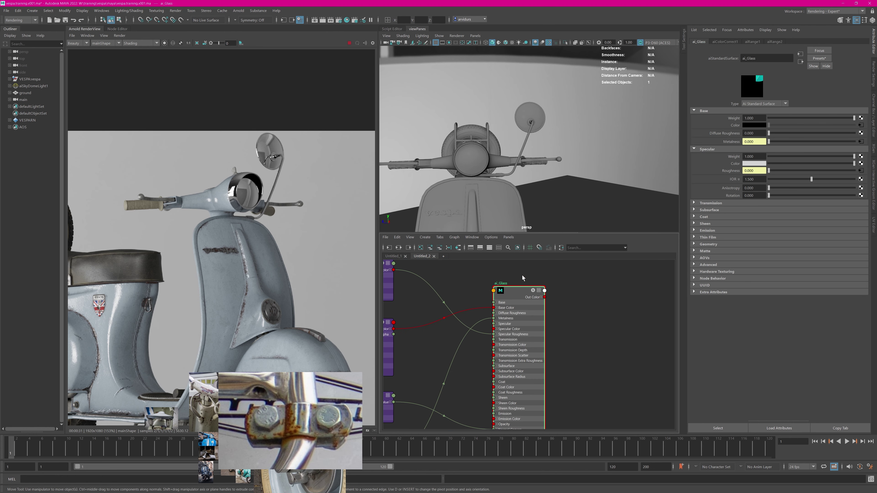
click(480, 161)
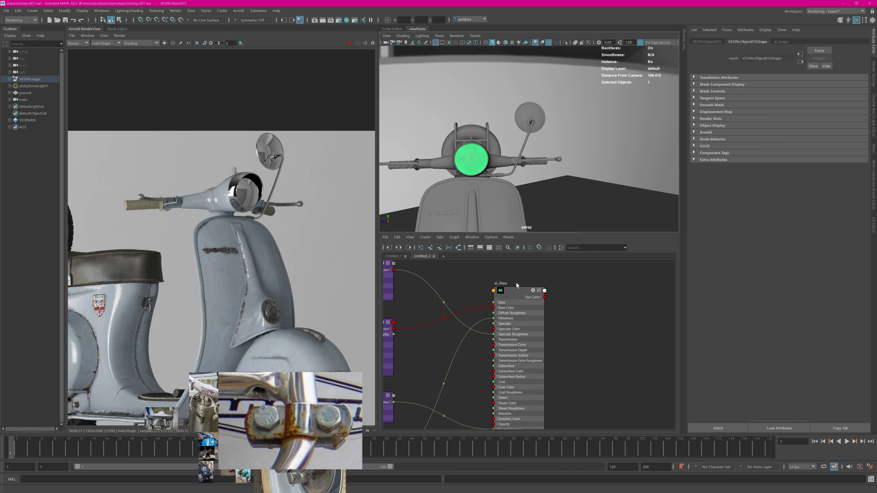
right_drag(513, 291, 519, 275)
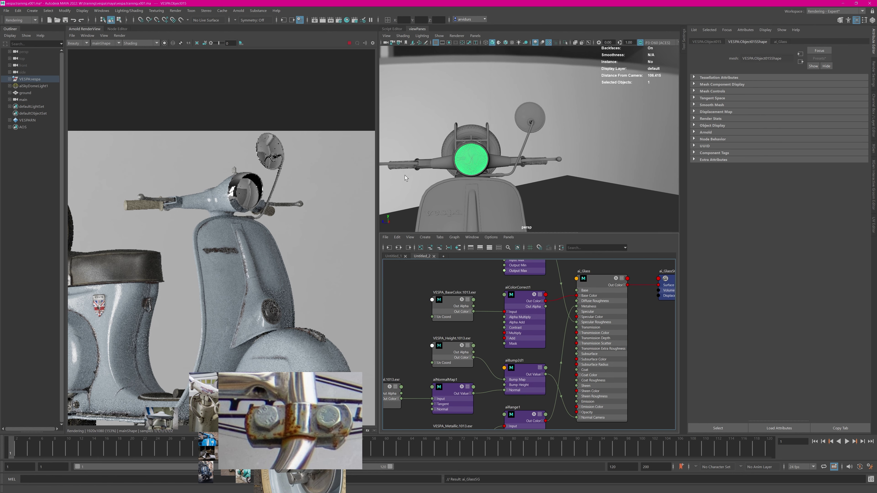
Disconnect aiRange1 from the Metalness and aiColorCorrect1 from the Base Color of ai_Glass.
alt+middle_drag(623, 308, 565, 301)
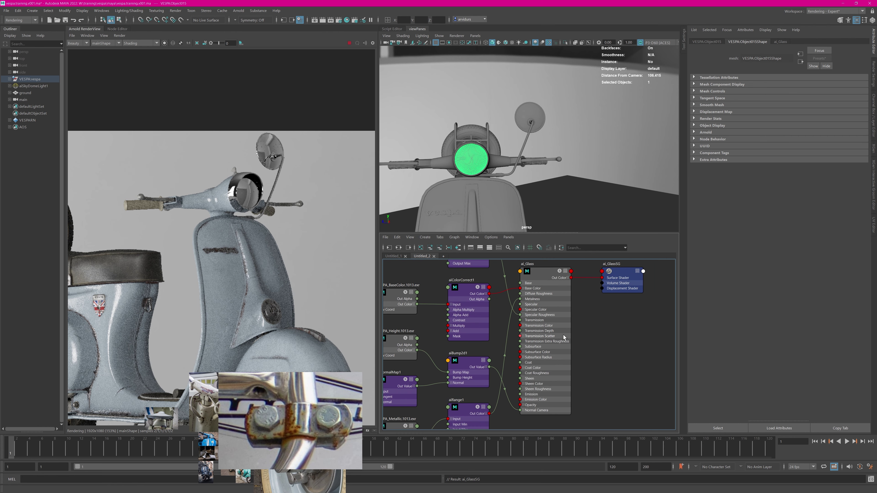
ctrl+alt+shift+drag(506, 323, 513, 345)
click(541, 274)
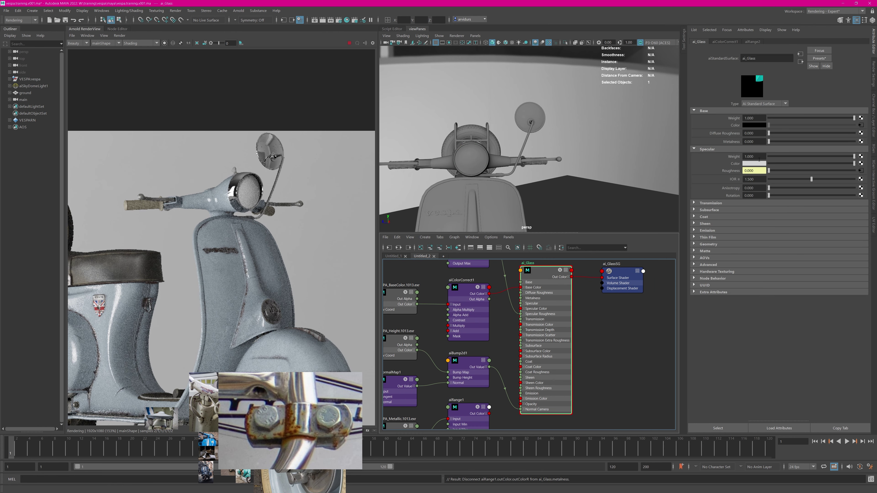
alt+middle_drag(499, 315, 499, 352)
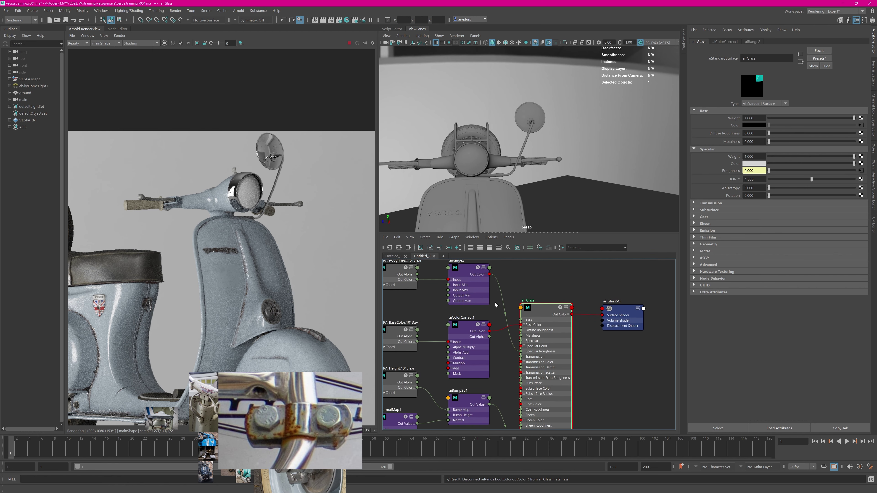
click(501, 324)
key(Delete)
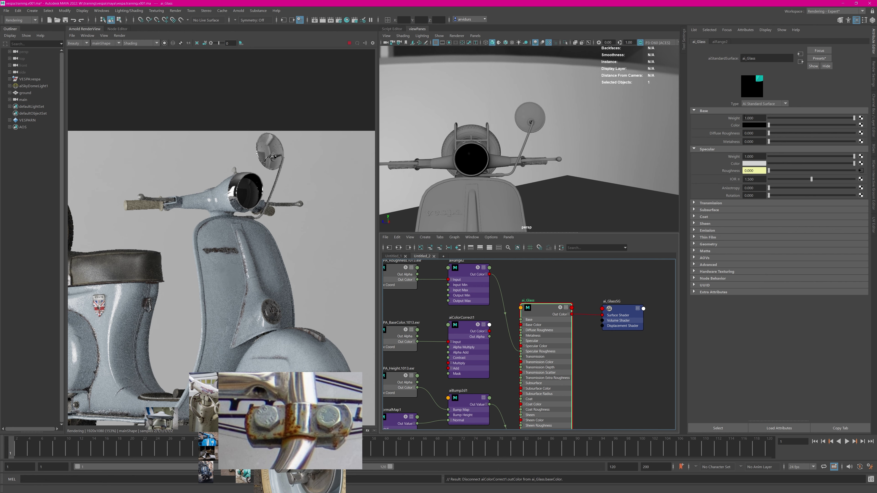
Set the Transmission Weight of ai_Glass to 1.
click(711, 203)
drag(779, 210, 854, 210)
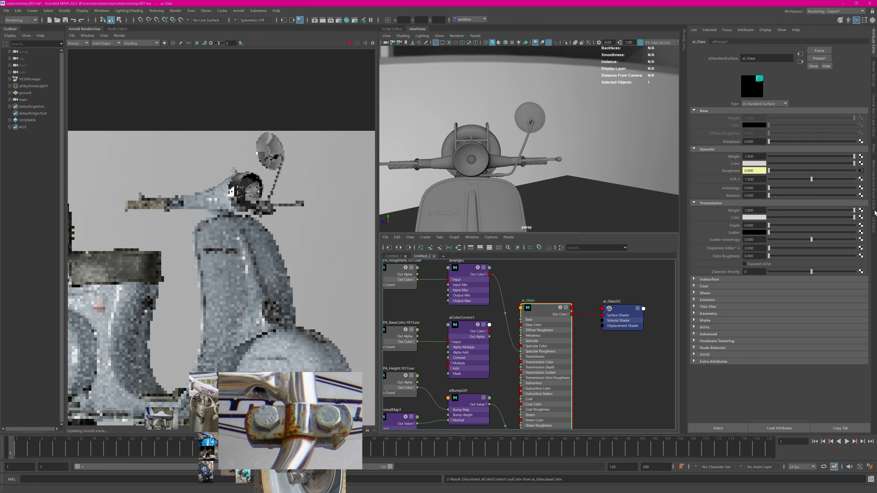
alt+middle_drag(497, 371, 554, 302)
Set the render view's camera to perspShape and frame the headlight at an angle to render its glass close up.
alt+right_drag(479, 162, 510, 161)
alt+drag(510, 161, 490, 147)
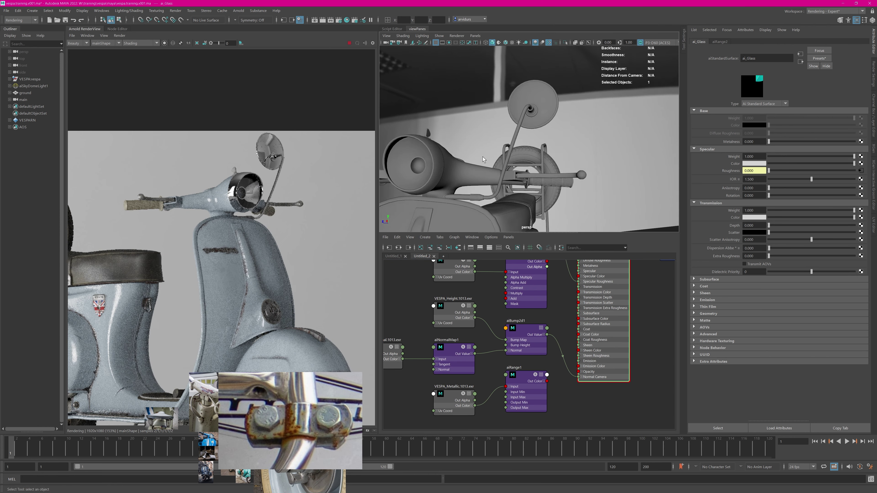
alt+middle_drag(491, 147, 518, 148)
click(106, 43)
click(107, 50)
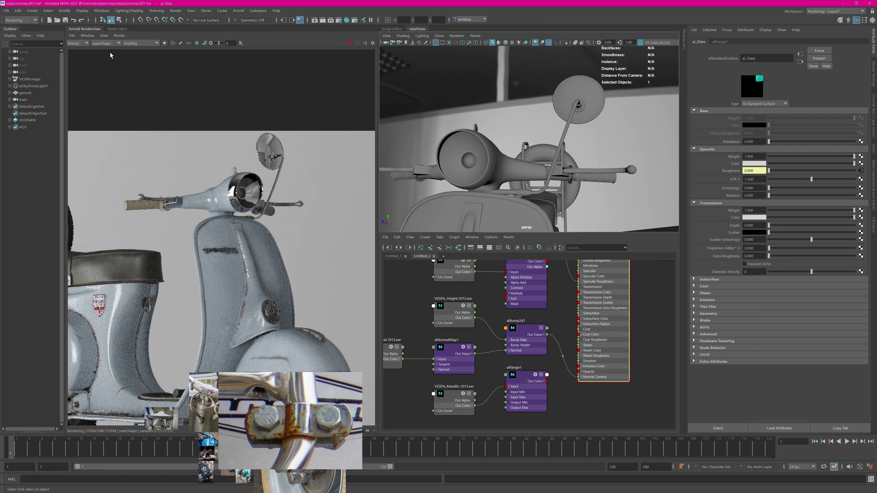
alt+drag(511, 159, 518, 160)
alt+drag(518, 160, 521, 161)
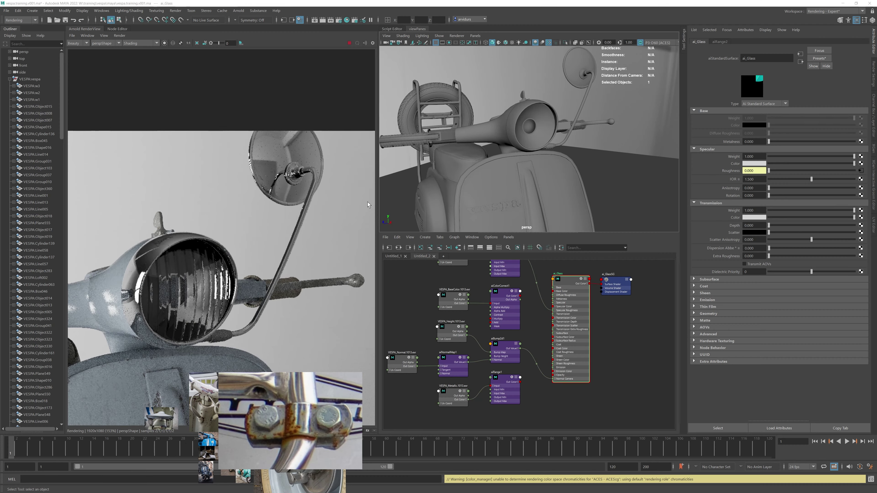
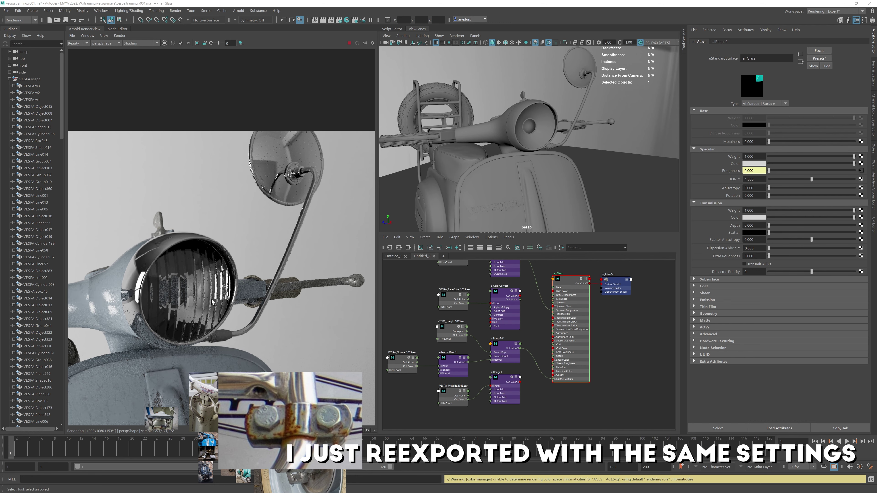
Raise the Extra Roughness of the ai_Glass transmission to about 0.126.
drag(243, 300, 238, 298)
mouse_move(505, 137)
alt+mouse_down()
mouse_move(480, 124)
mouse_move(491, 128)
alt+mouse_up()
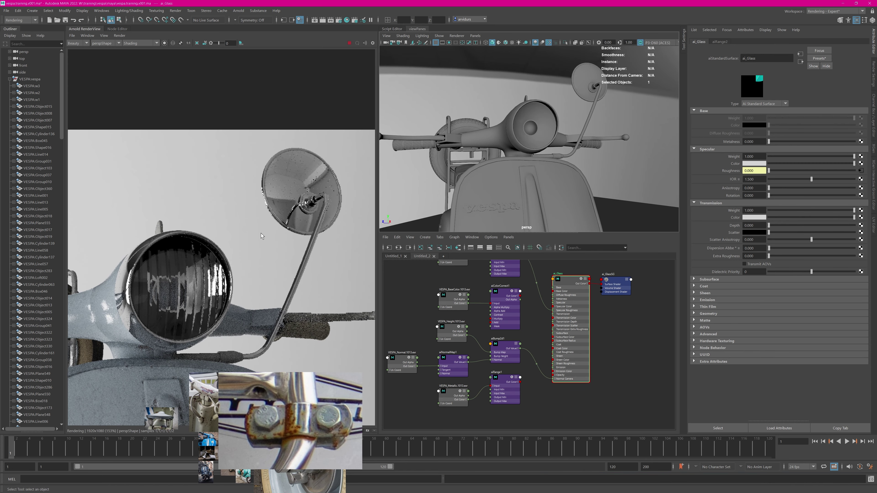
click(566, 297)
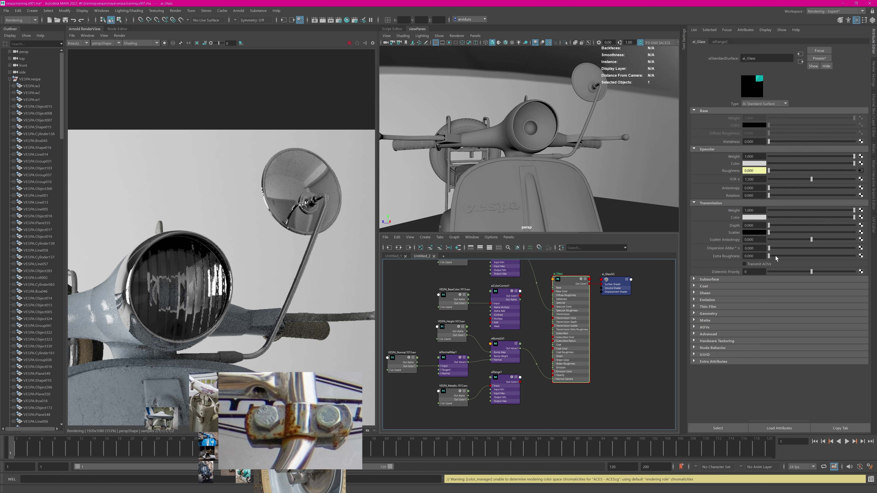
drag(775, 255, 799, 256)
drag(798, 256, 779, 256)
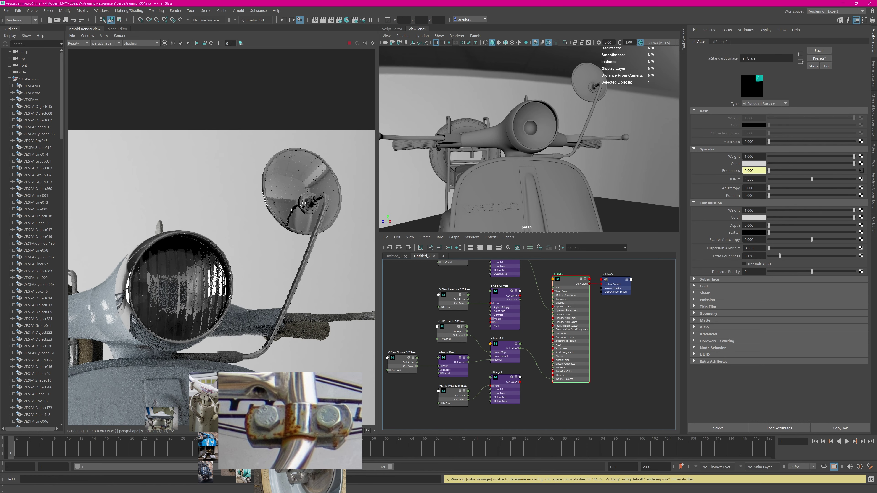
Set the render view's camera to mainShape and limit the rendered region to the headlight.
click(104, 43)
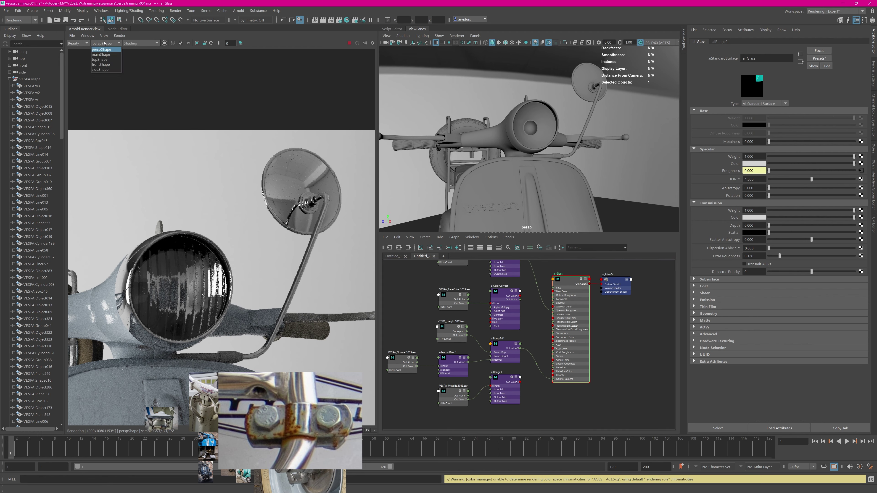
click(101, 54)
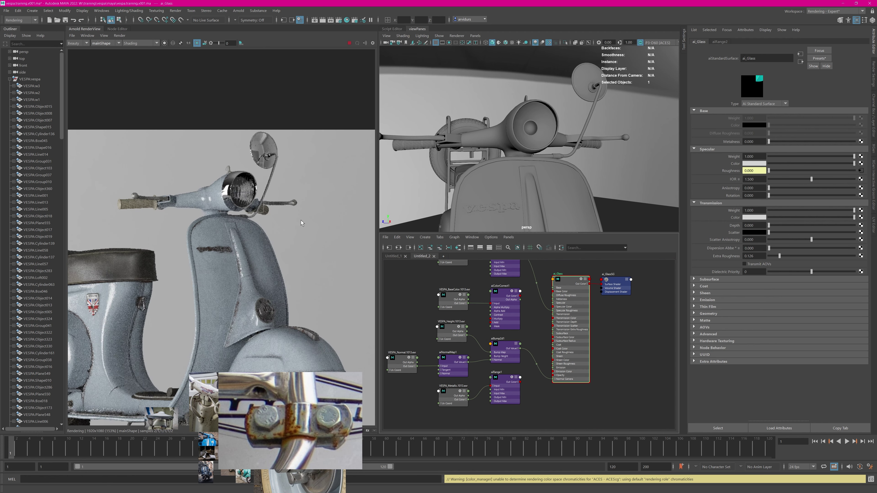
drag(264, 213, 220, 163)
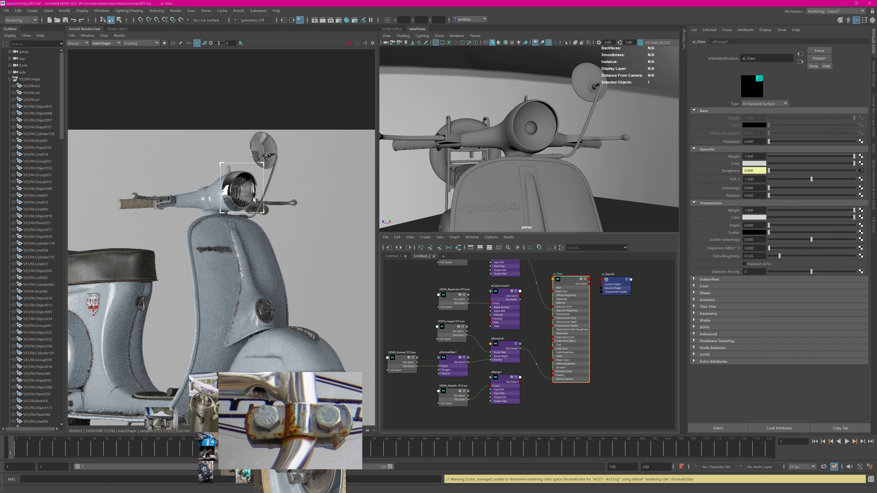
Set the Bump Height of the aiBump2d node feeding ai_Glass to 2.
click(494, 337)
drag(757, 110, 721, 112)
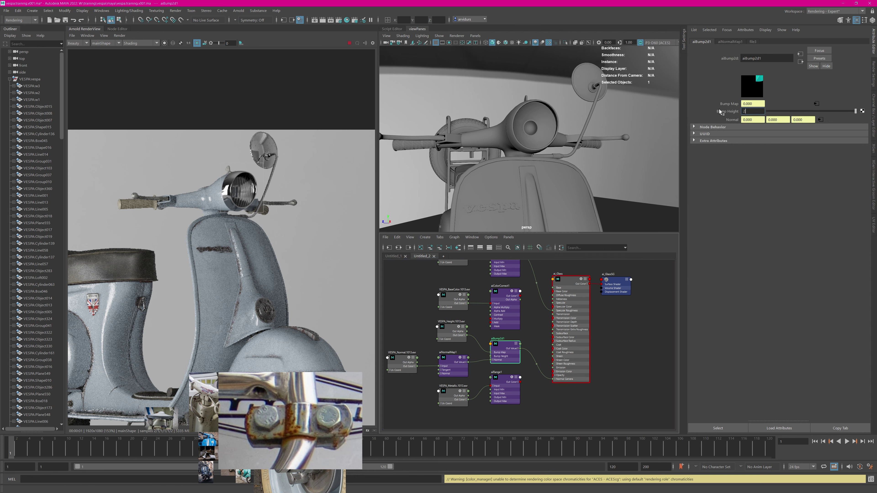
text(2)
key(Return)
Create an Arnold area light and lift it from the ground to above the scooter.
click(238, 10)
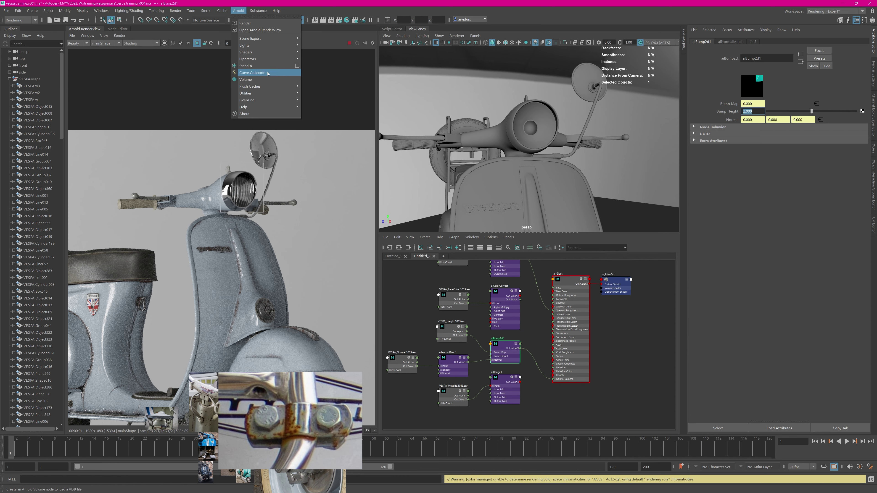
mouse_move(265, 47)
click(318, 45)
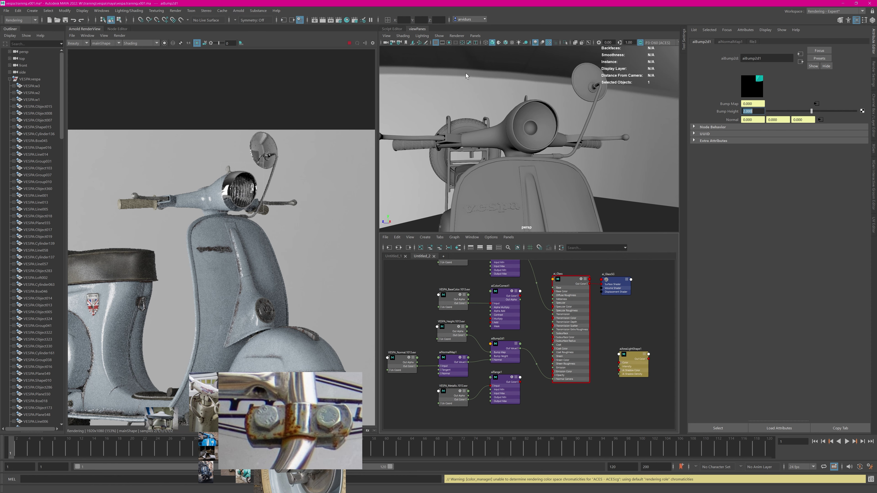
alt+right_drag(553, 147, 505, 161)
alt+middle_drag(505, 160, 532, 141)
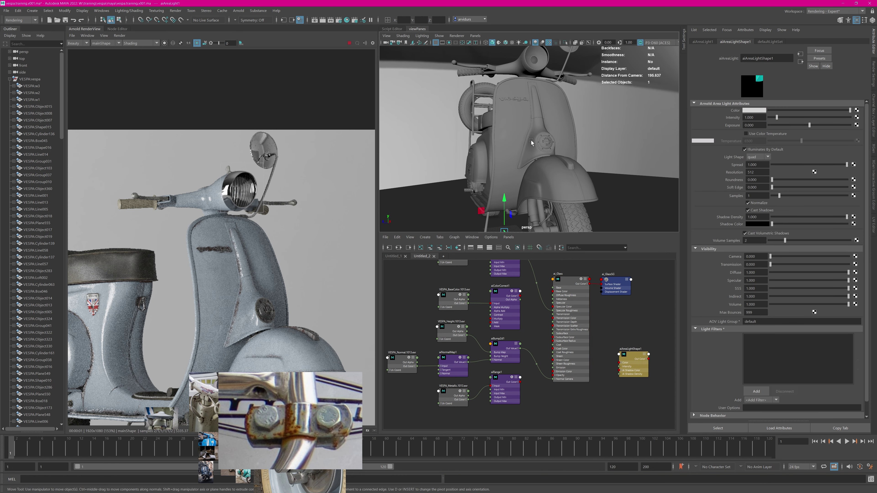
alt+right_drag(532, 141, 502, 167)
alt+middle_drag(528, 127, 523, 141)
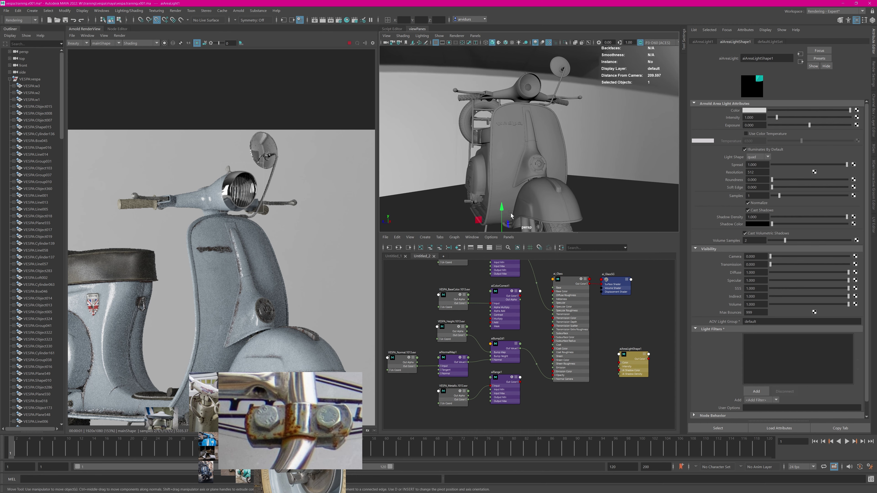
drag(502, 208, 512, 38)
Snap the area light onto the front of the bulb inside the headlight.
alt+drag(514, 114, 510, 176)
alt+right_drag(476, 156, 521, 144)
scroll(527, 144, up, 2)
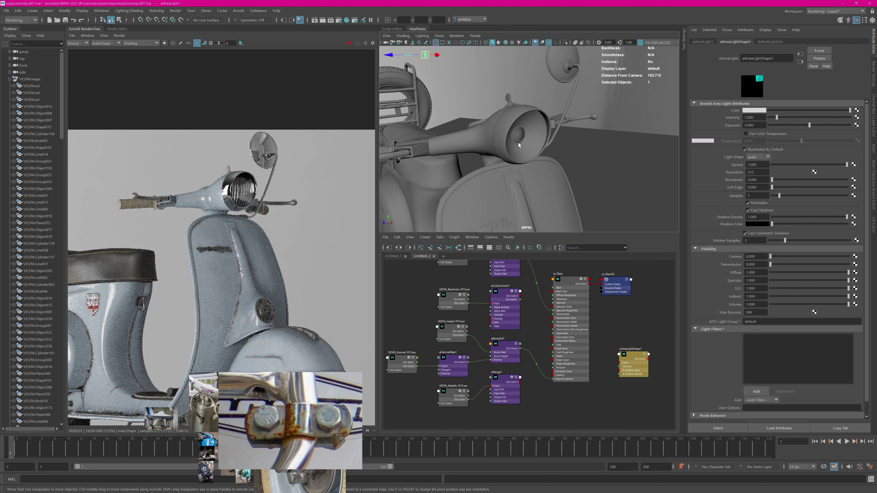
key(v)
middle_drag(519, 143, 523, 137)
Rotate the area light to match the headlight's direction and position it inside the housing.
mouse_move(532, 140)
alt+mouse_down()
mouse_move(506, 145)
mouse_move(521, 167)
mouse_move(514, 176)
mouse_move(481, 165)
mouse_move(491, 136)
mouse_move(540, 153)
alt+mouse_up()
key(e)
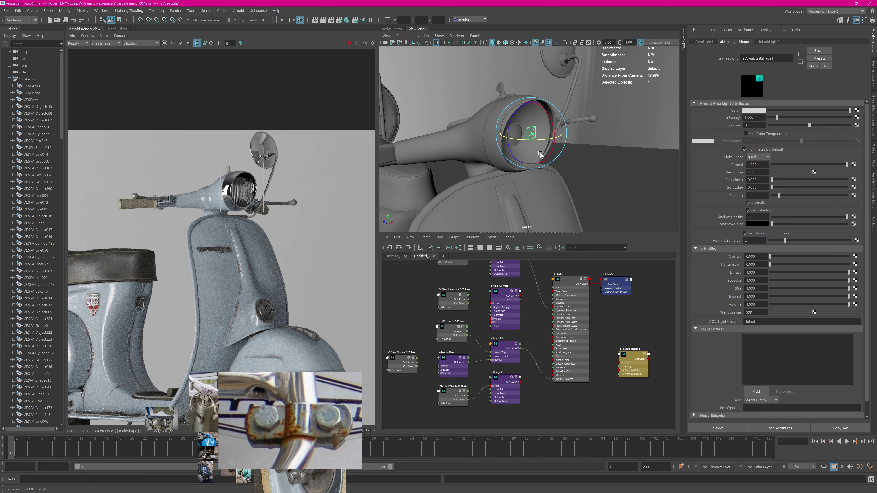
key(w)
drag(503, 125, 520, 113)
key(ctrl+z)
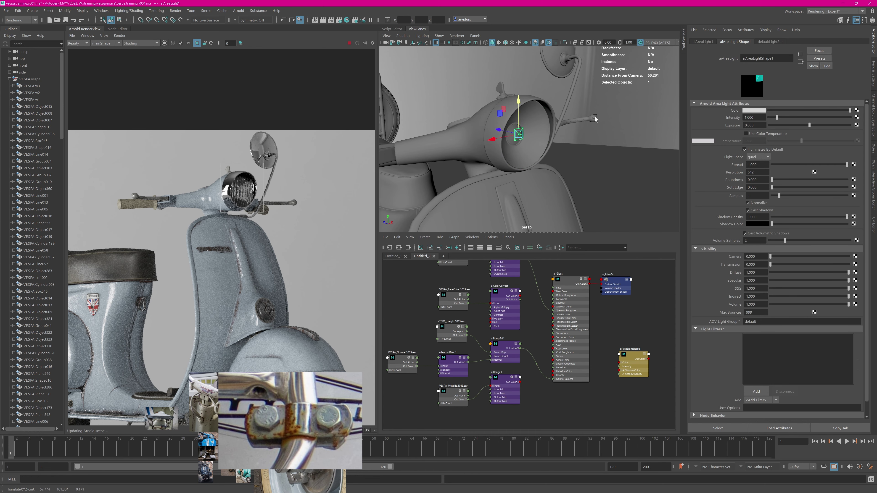
Change the area light's shape to disk and set its Transmission visibility to 1.
click(757, 157)
click(751, 177)
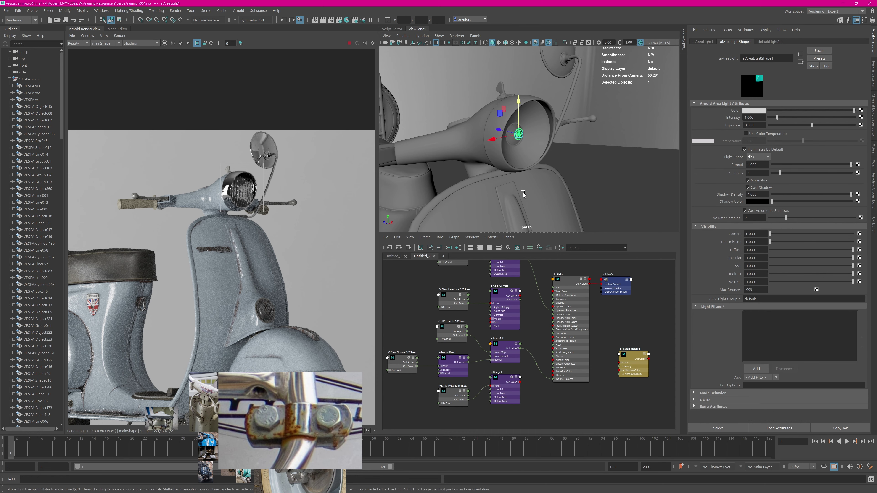
drag(771, 242, 859, 241)
Raise the disk light's Exposure to 11.258 and scale the light up inside the headlight.
drag(811, 125, 848, 126)
text(8)
key(Return)
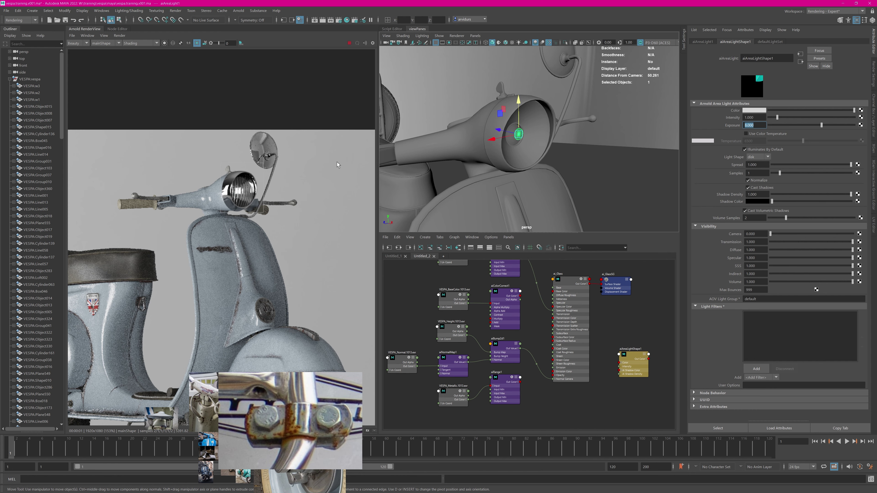
mouse_move(522, 138)
alt+mouse_down()
mouse_move(492, 134)
mouse_move(531, 137)
alt+mouse_up()
key(r)
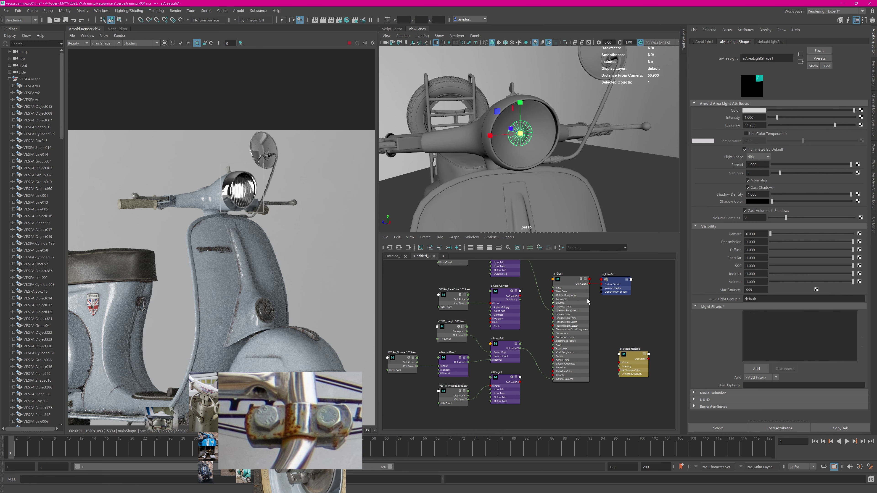
Disconnect aiRange2 from the Specular Roughness of ai_Glass.
click(567, 282)
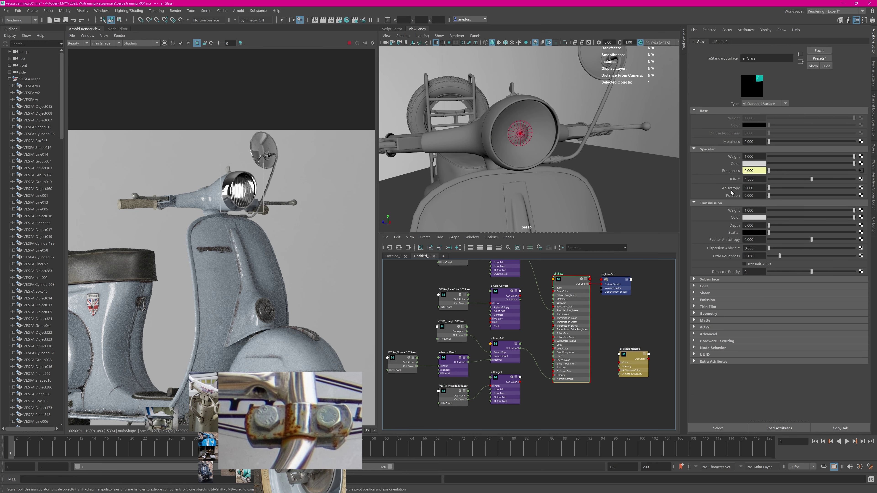
alt+middle_drag(536, 314, 527, 341)
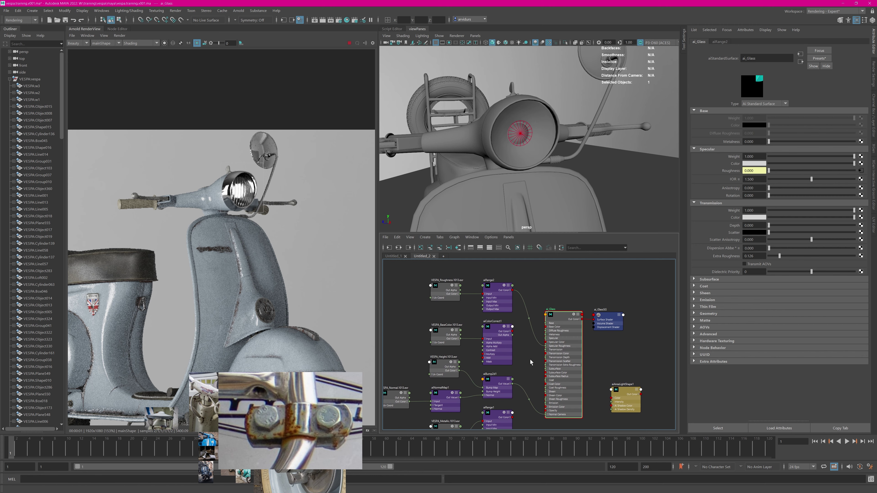
ctrl+drag(537, 318, 525, 324)
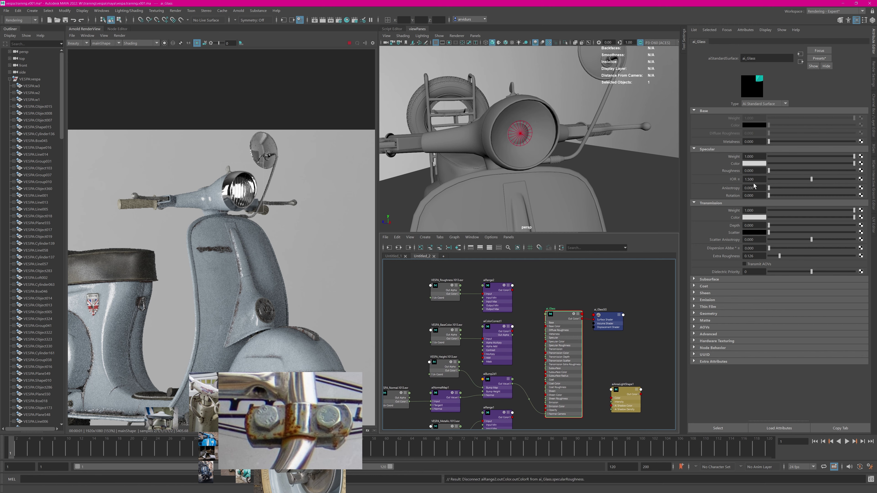
Set the Specular Roughness of ai_Glass to 0.2.
drag(775, 170, 797, 170)
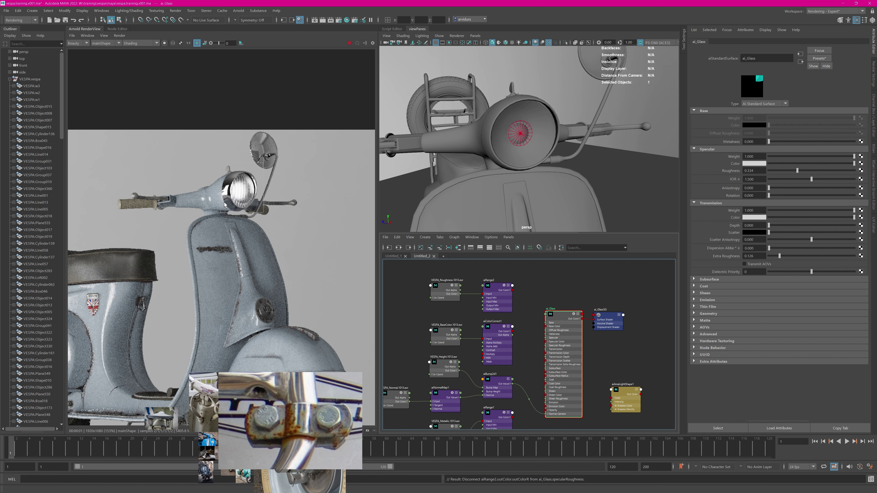
drag(747, 171, 763, 171)
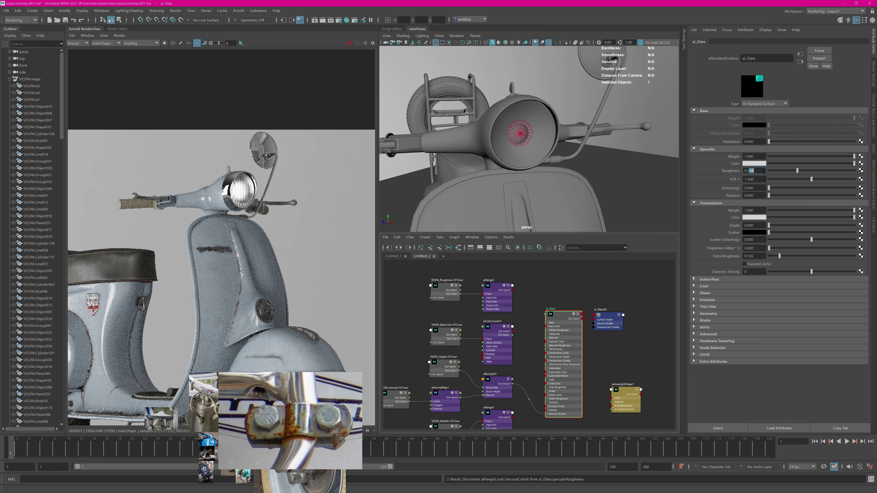
text(2)
key(Return)
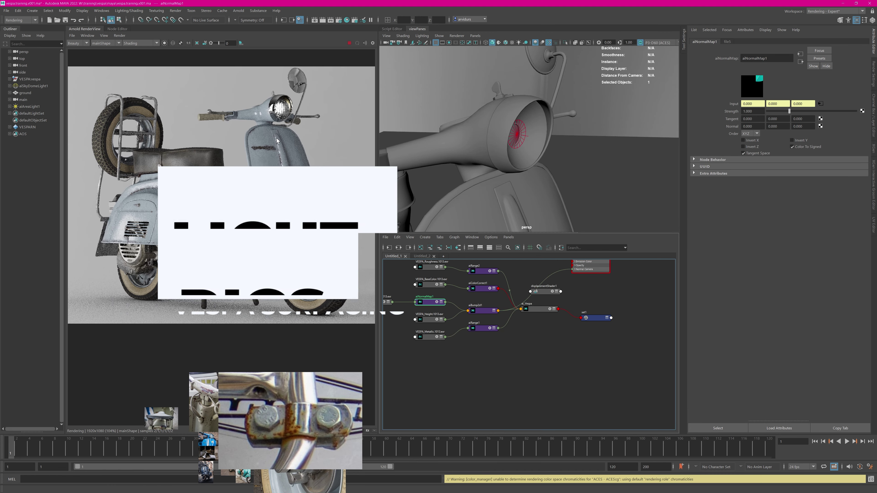
Select aiSkyDomeLight1 and graph its input and output connections in a new node graph.
click(588, 330)
alt+middle_drag(601, 286, 563, 388)
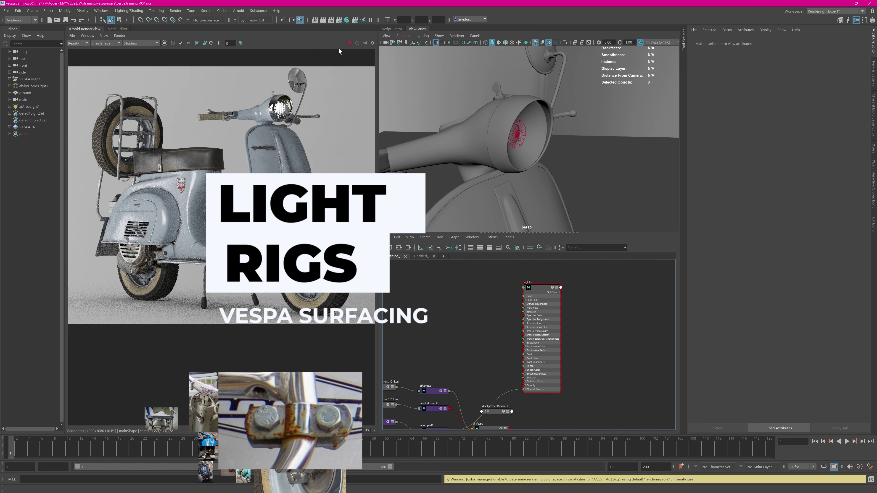
click(37, 87)
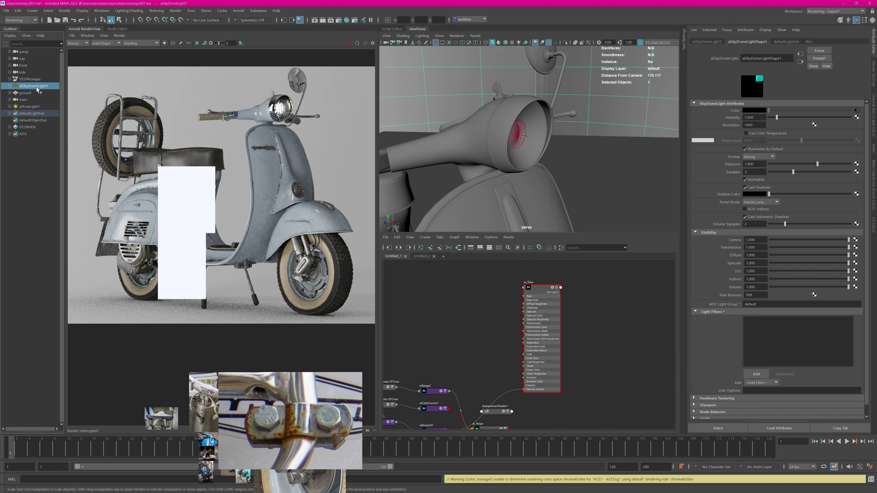
click(444, 256)
click(398, 248)
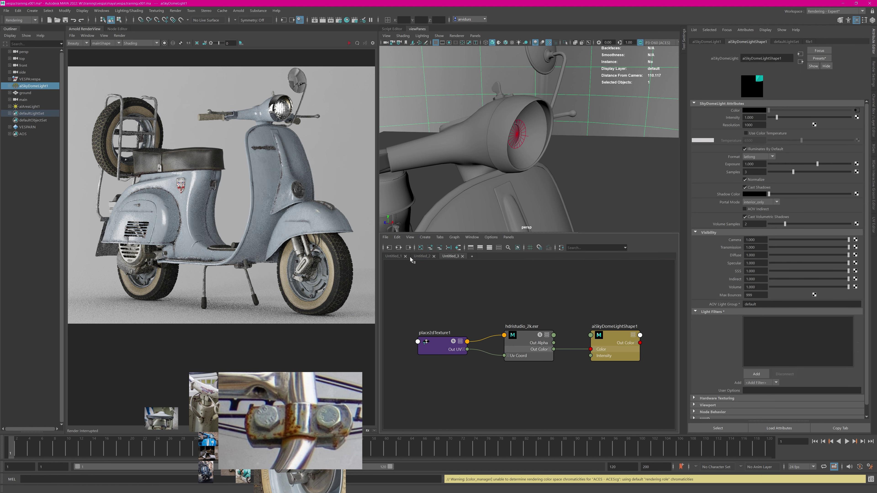
Replace the sky dome's hdristudio_2k.exr image with teufelsberg_lookout_2k.hdr from the hdrihaven folder.
click(529, 342)
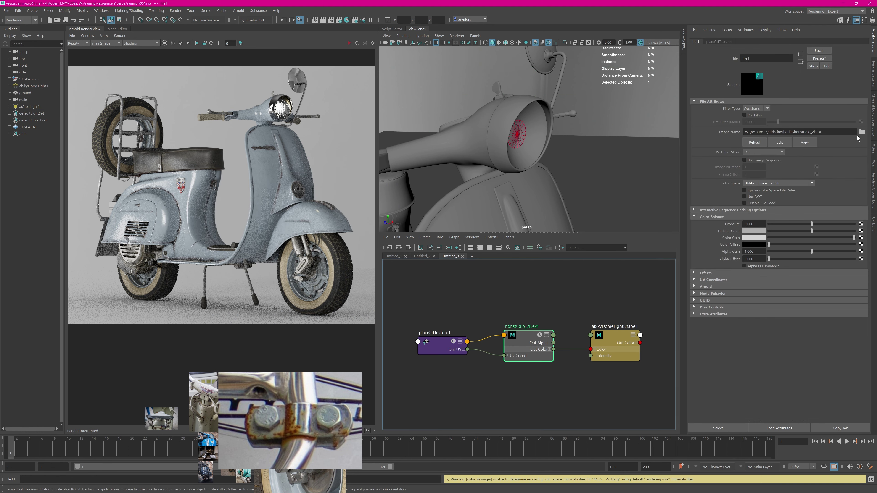
click(862, 132)
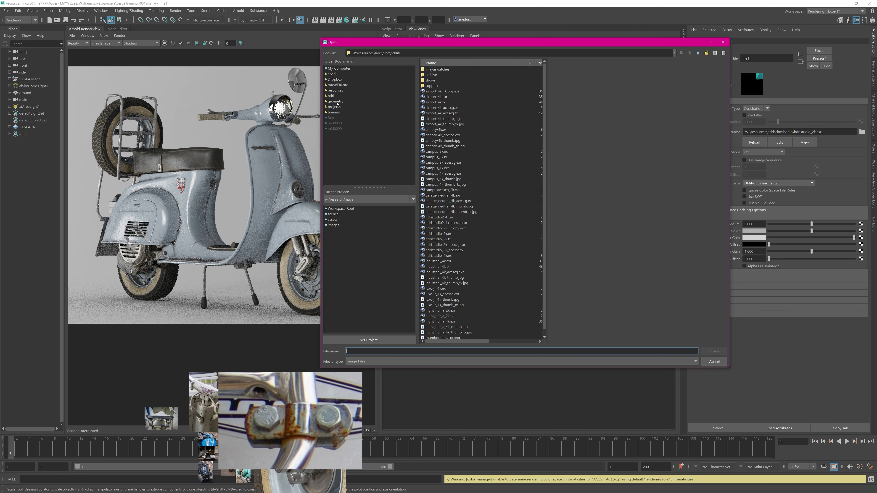
click(383, 97)
double_click(437, 86)
click(450, 86)
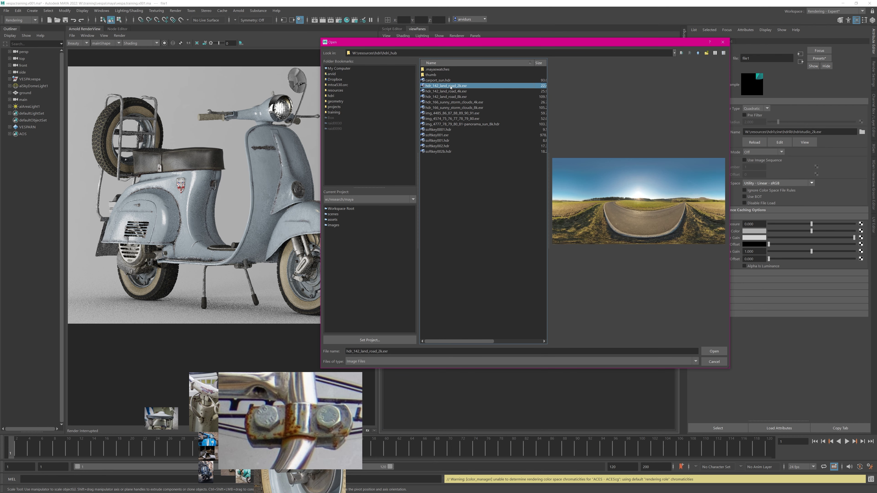
click(698, 53)
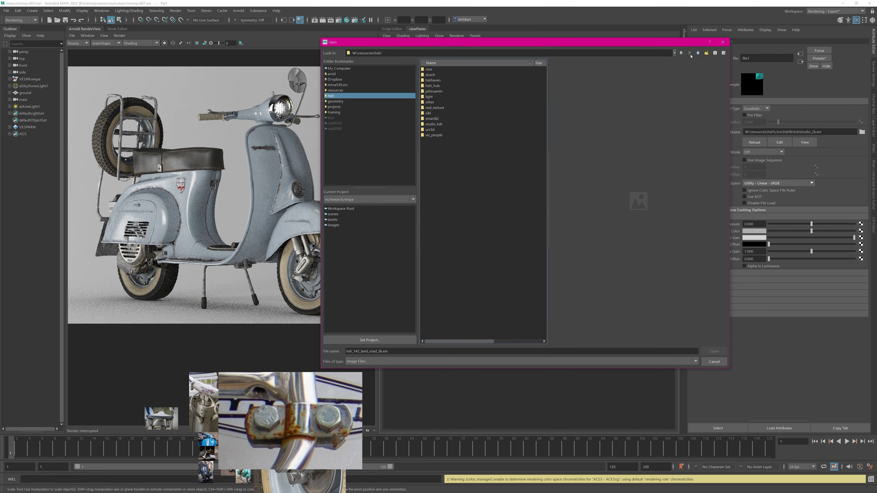
double_click(439, 81)
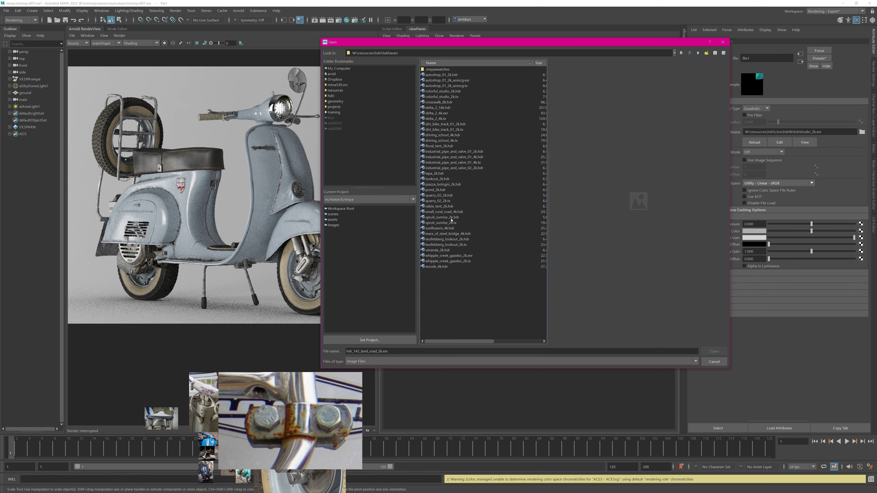
click(453, 234)
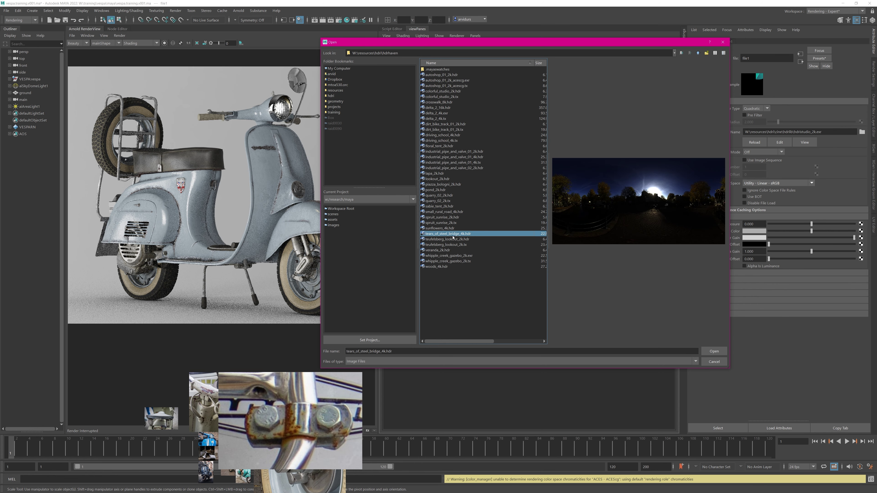
click(448, 240)
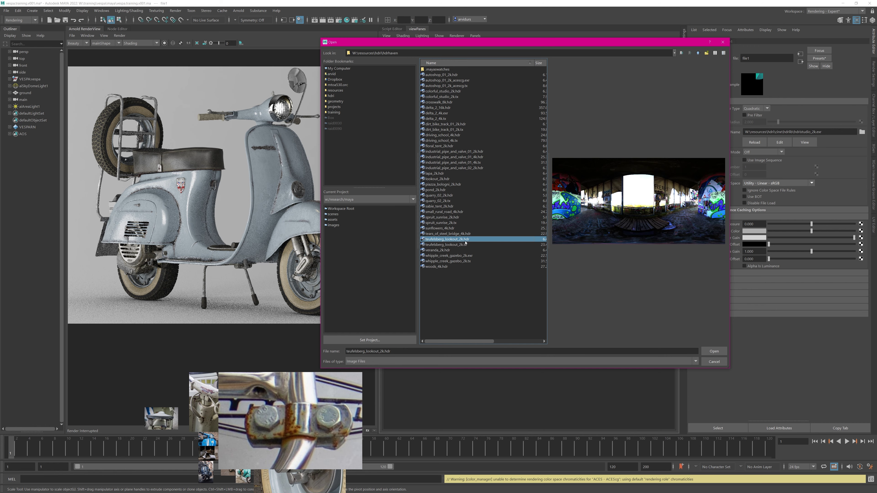
click(707, 352)
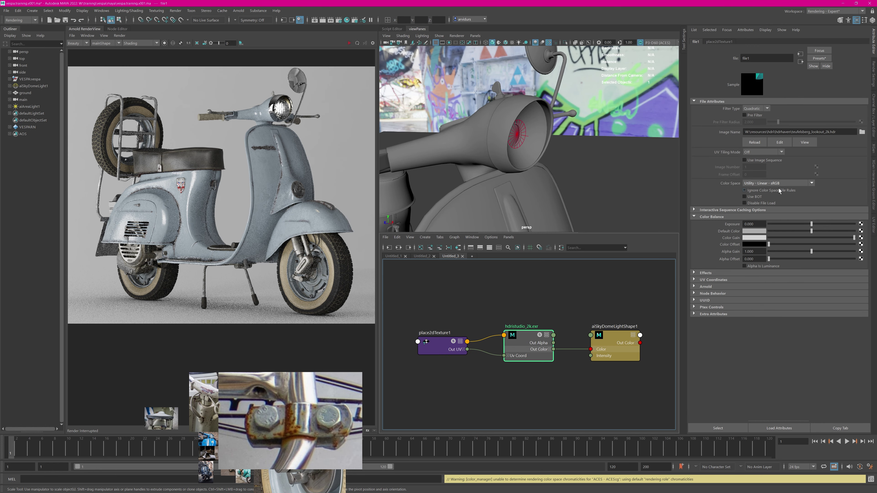
Update the full scene in the Arnold render and set the Exposure of aiSkyDomeLightShape1 to 0.
click(124, 36)
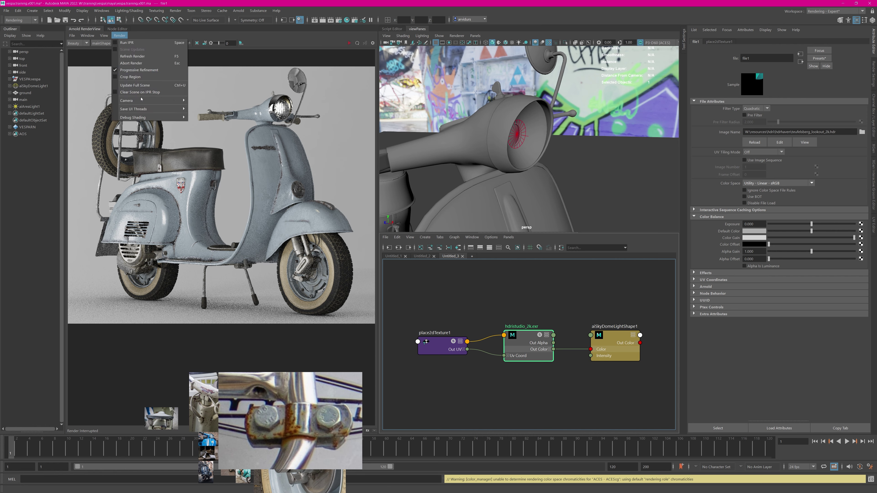
click(138, 85)
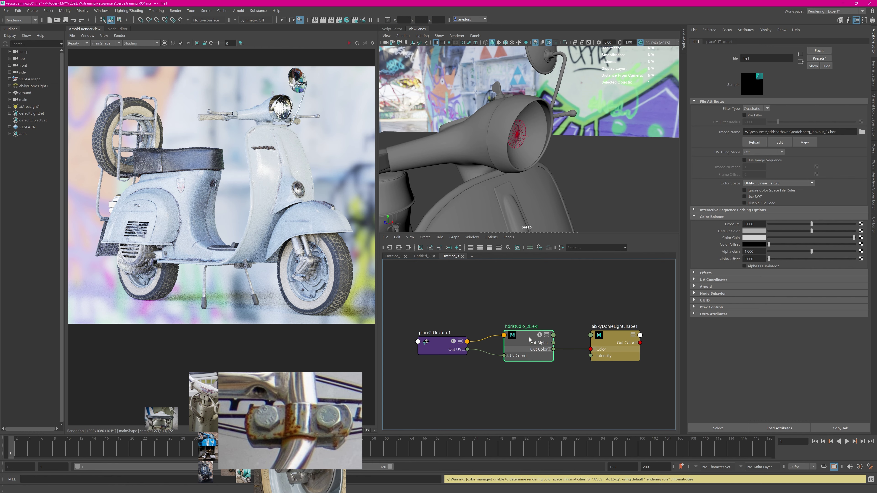
click(616, 345)
click(759, 164)
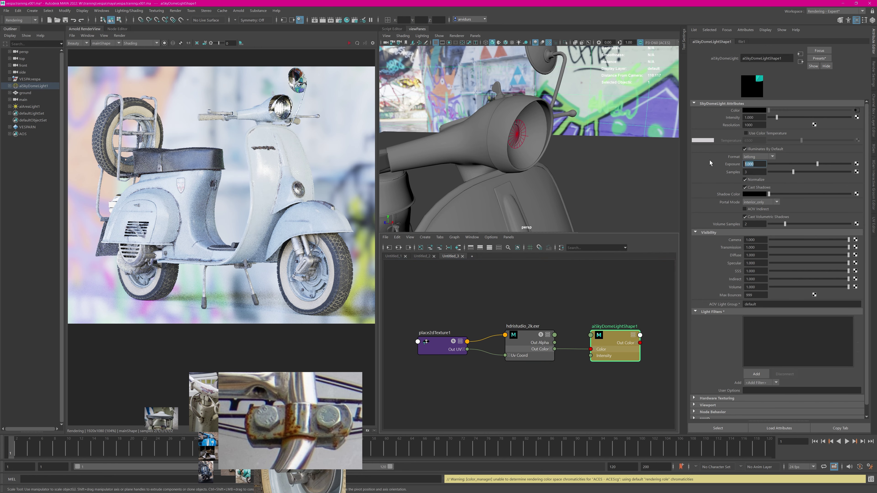
text(0)
key(Return)
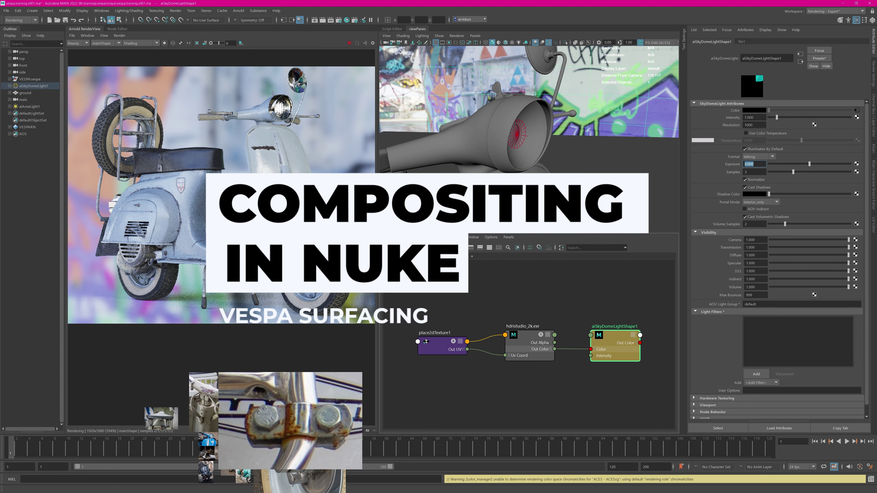
Switch to Nuke and inspect the Vespa render up close around the spare wheel and seat.
click(505, 300)
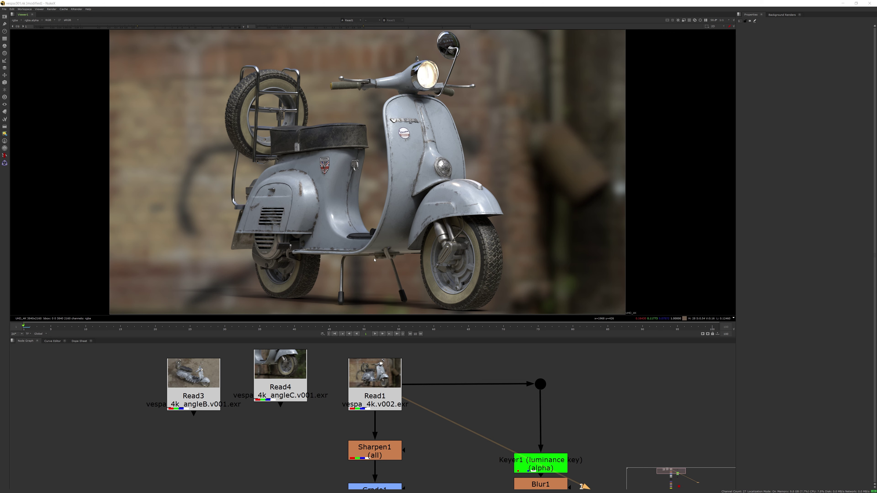
alt+middle_drag(248, 124, 319, 133)
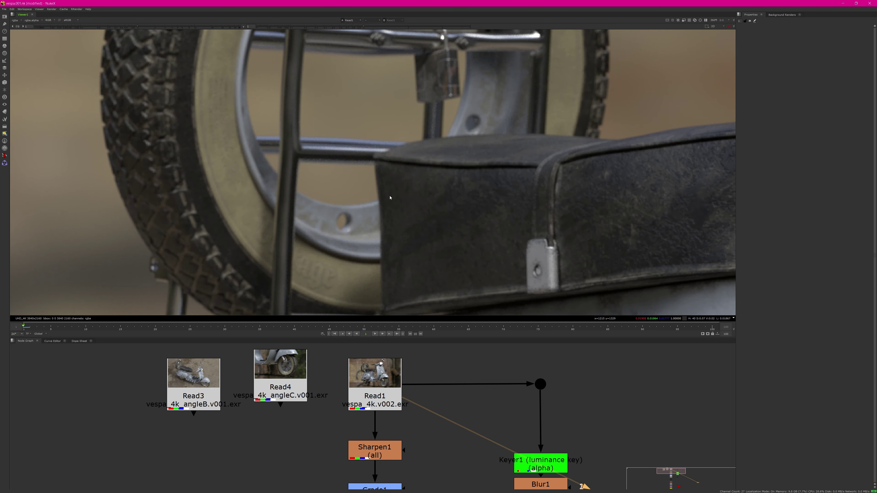
alt+middle_drag(409, 182, 378, 191)
key(f)
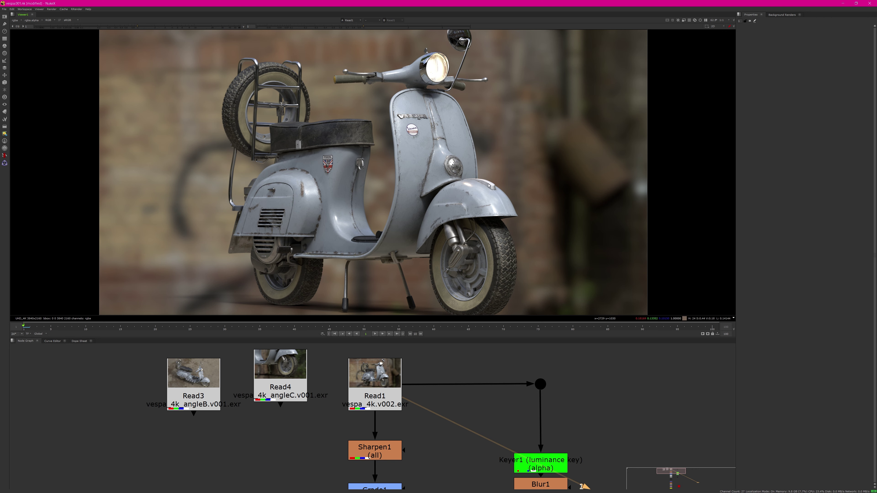
Show the output of Sharpen1 in the viewer and open its properties.
middle_drag(382, 407, 395, 367)
click(391, 405)
key(1)
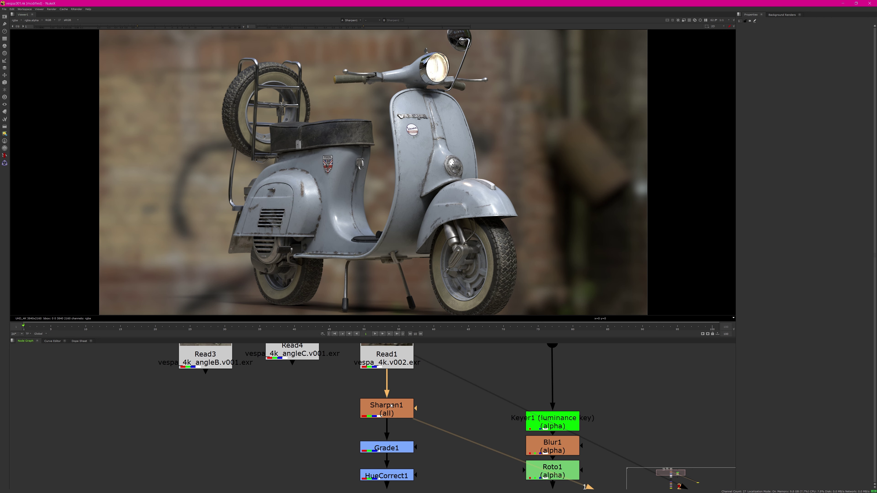
double_click(390, 407)
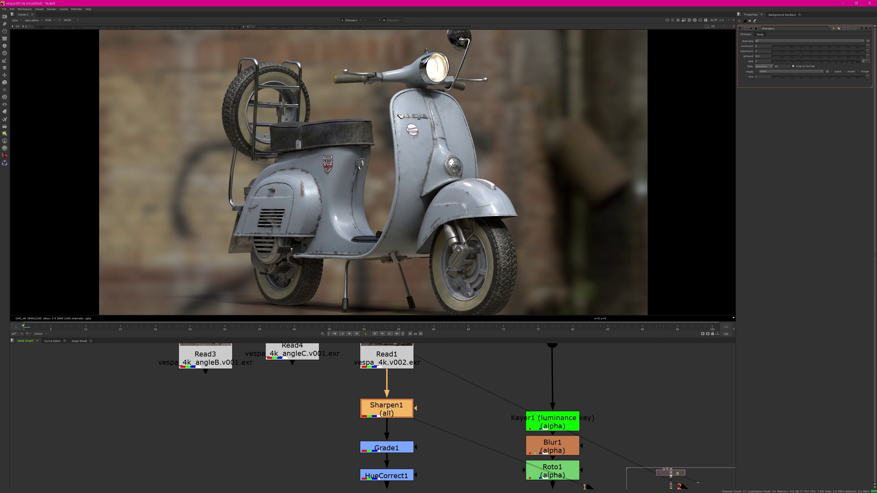
Compare the image with Sharpen1 disabled and enabled, checking the front fender and tyre up close.
key(d)
key(d)
key(d)
key(d)
key(d)
key(d)
scroll(470, 241, up, 6)
key(d)
key(d)
key(d)
key(d)
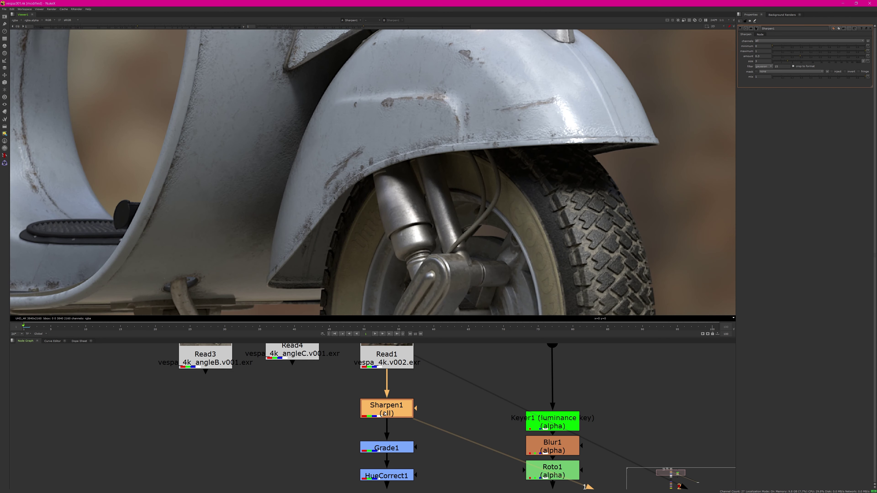
key(d)
key(d)
Show the output of Grade1 in the viewer with the scooter framed.
click(386, 448)
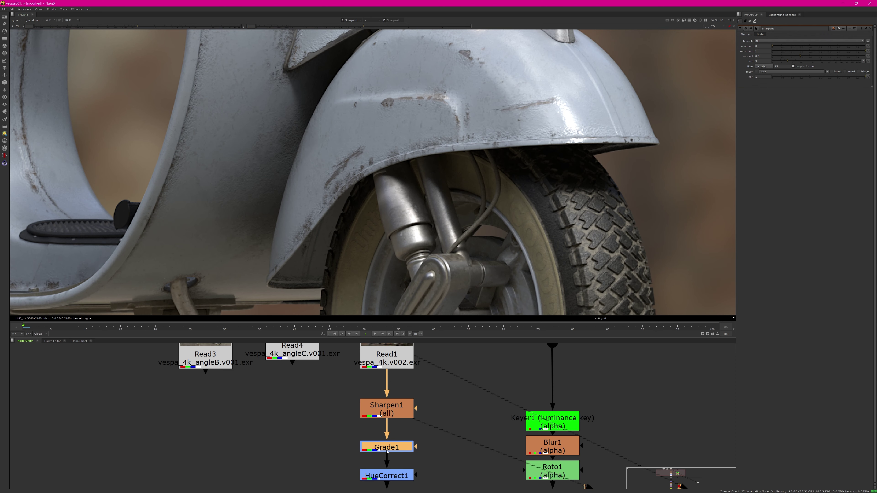
key(1)
key(f)
scroll(414, 241, up, 2)
Show the output of HueCorrect1 in the viewer and examine the whole scooter.
middle_drag(430, 418, 429, 374)
click(394, 434)
key(1)
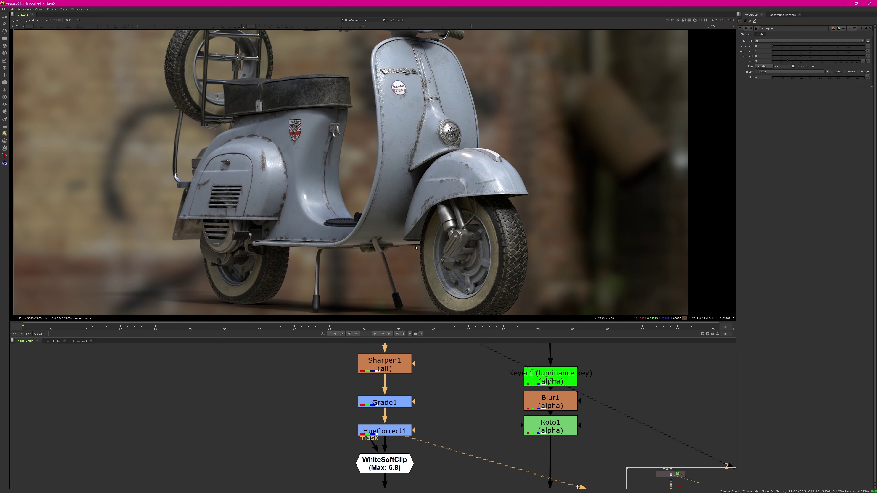
middle_drag(315, 199, 318, 223)
middle_drag(421, 173, 425, 211)
scroll(425, 211, down, 1)
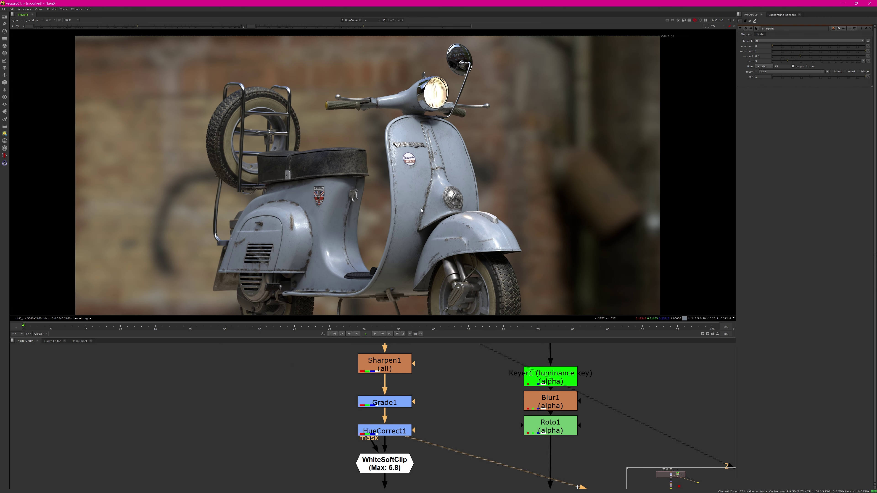
Compare the HueCorrect1 result with the original Read1 render by alternating the two viewer inputs.
middle_drag(426, 360, 408, 325)
key(2)
key(1)
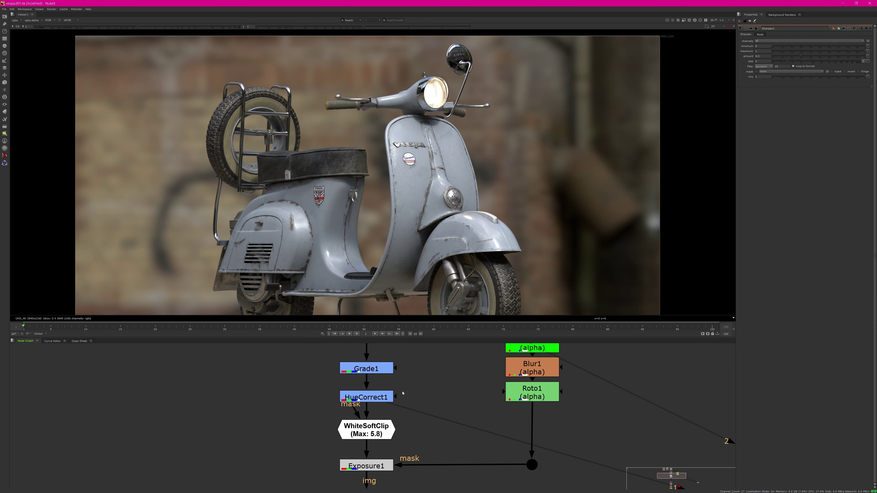
key(2)
key(1)
key(2)
key(1)
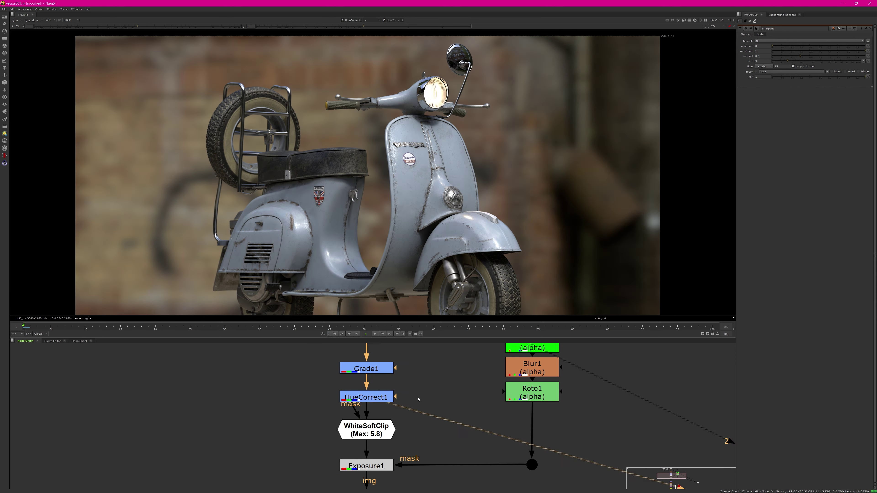
key(2)
Show the output of WhiteSoftClip in the viewer and lower the viewer gain to reveal the brightest highlights.
middle_drag(438, 408, 446, 375)
click(383, 396)
key(1)
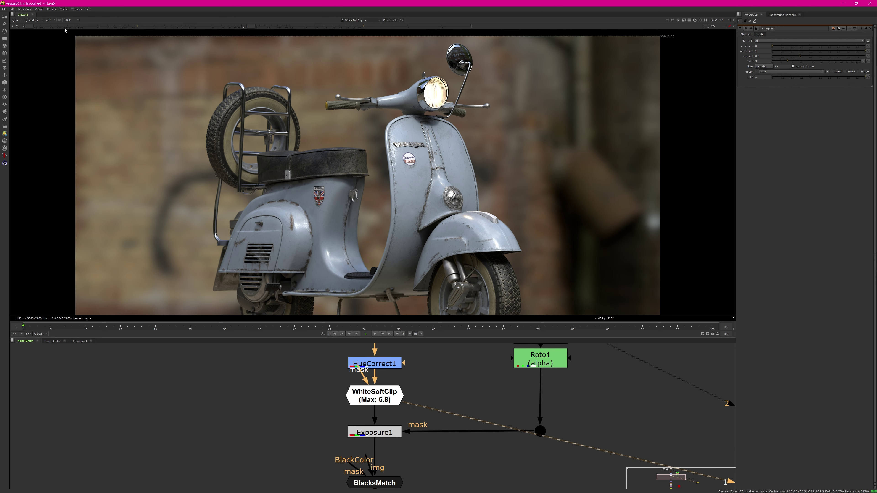
drag(65, 27, 54, 27)
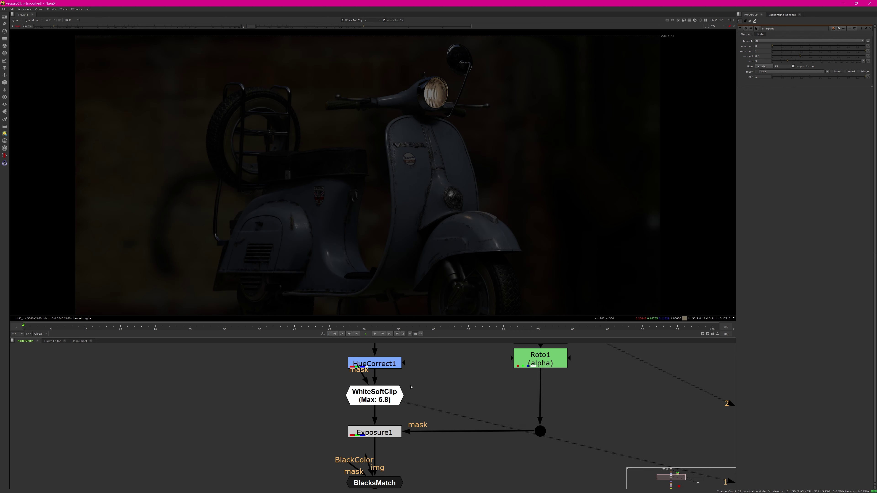
Compare the highlights with WhiteSoftClip disabled and enabled, and restore the normal viewer gain.
click(389, 399)
key(d)
key(d)
key(d)
key(d)
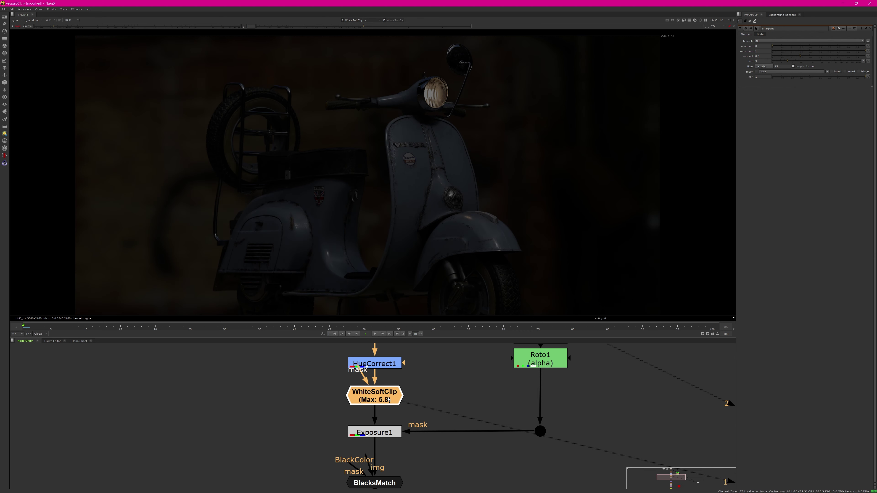
click(18, 27)
click(438, 384)
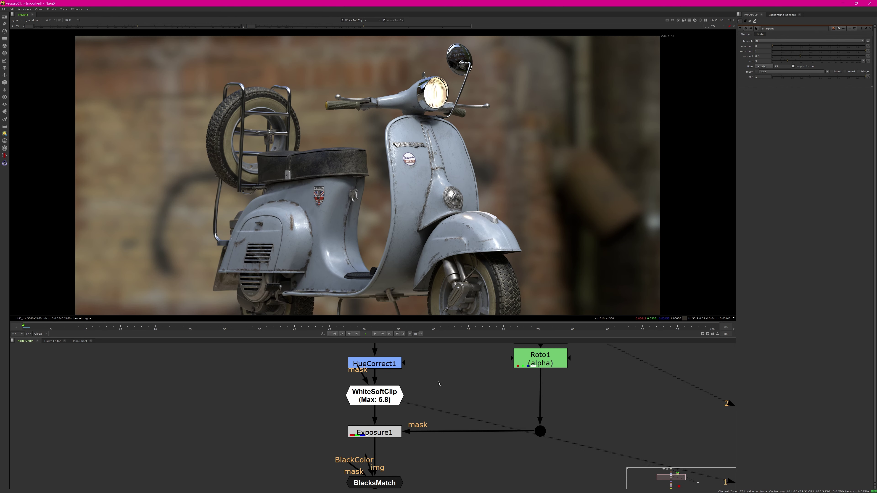
Show the Exposure1 output and inspect the alpha of Roto1 that masks the headlight.
click(384, 433)
key(1)
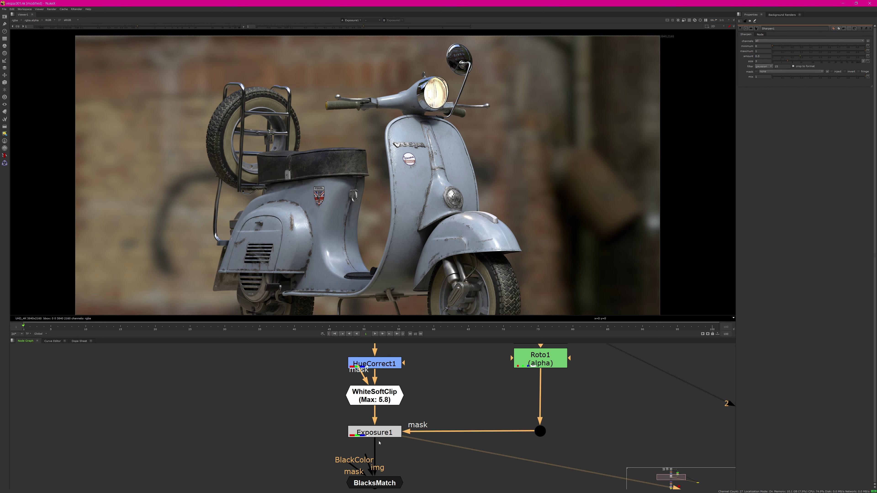
click(385, 435)
click(533, 363)
key(1)
key(a)
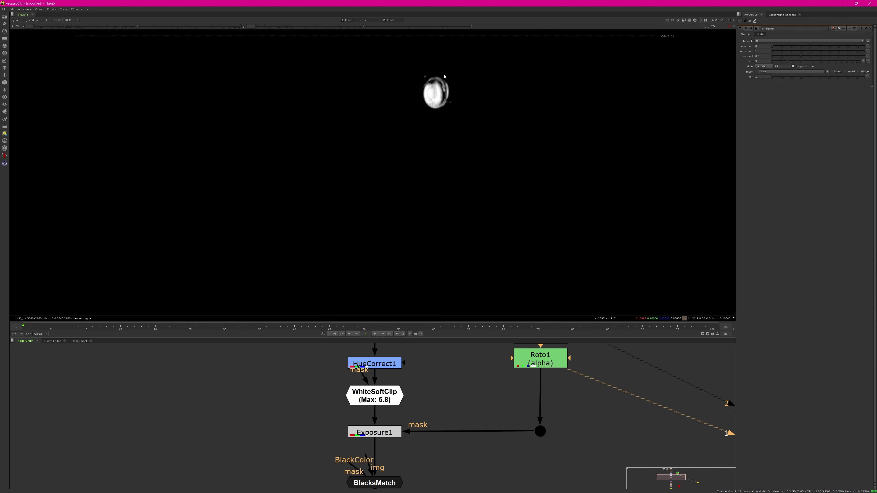
key(a)
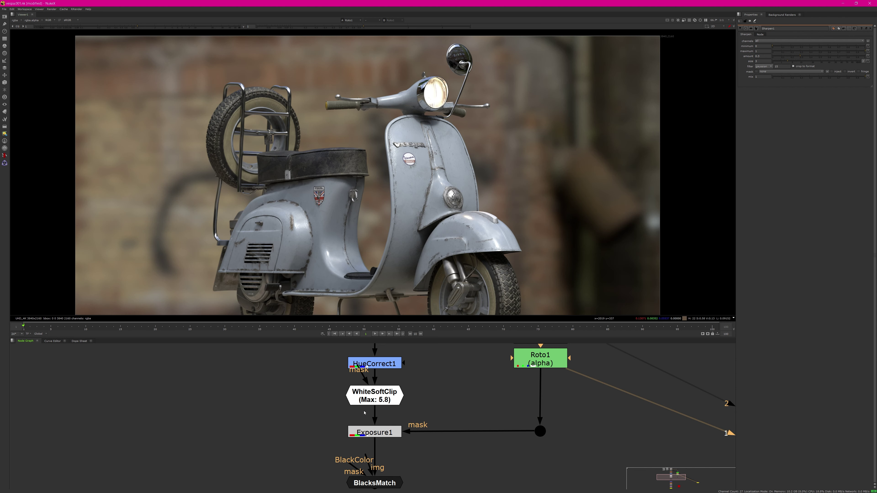
Return the viewer to the Exposure1 output and open the node's properties.
click(364, 432)
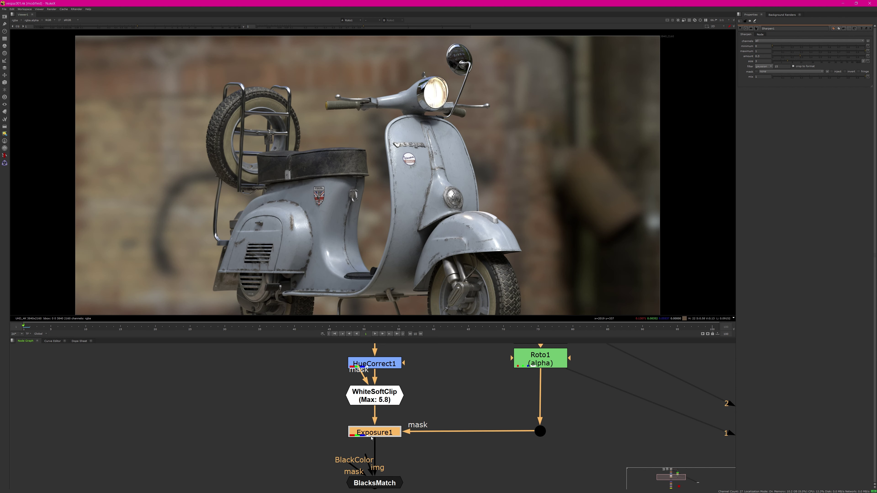
key(1)
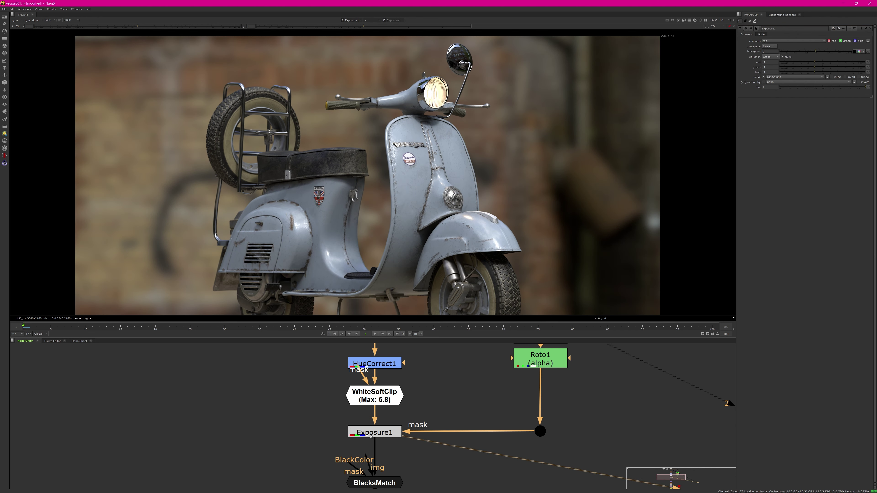
double_click(380, 434)
Show the output of BlacksMatch in the viewer and open its properties.
middle_drag(424, 449, 432, 390)
click(391, 425)
key(1)
double_click(389, 429)
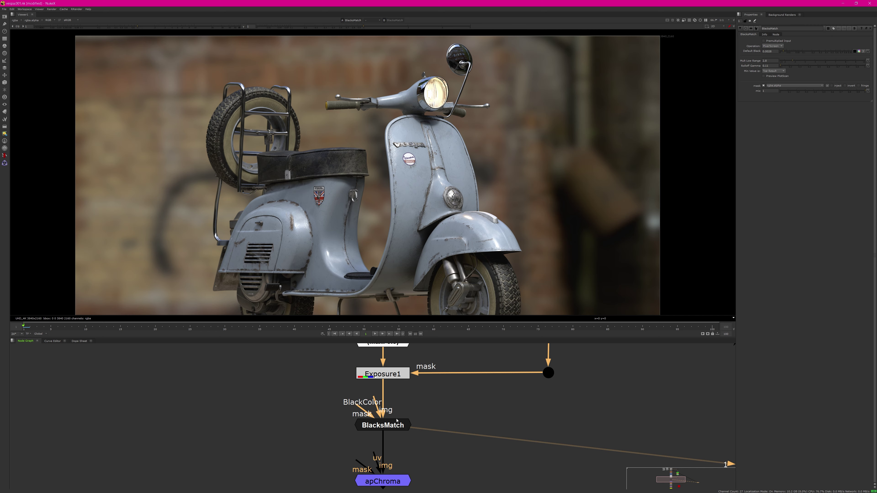
Compare BlacksMatch disabled and enabled in the dark area between the front fender and tyre.
scroll(505, 273, up, 6)
click(392, 426)
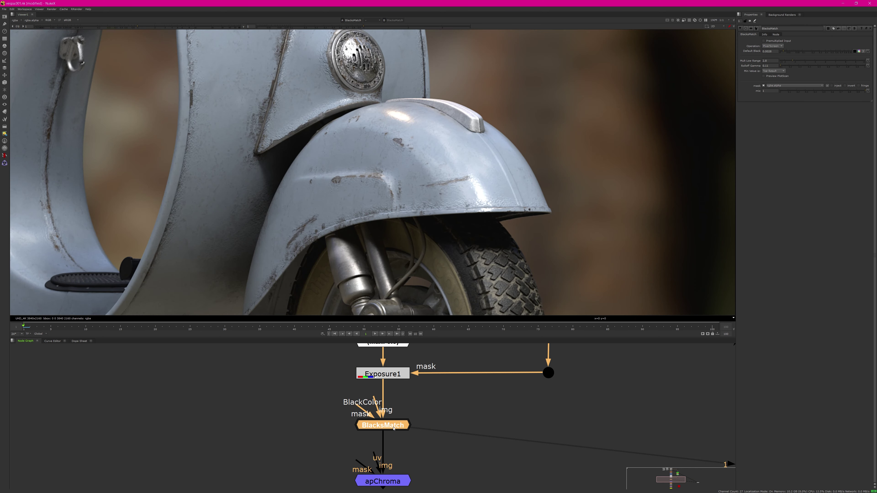
key(d)
scroll(484, 262, up, 7)
scroll(509, 221, up, 1)
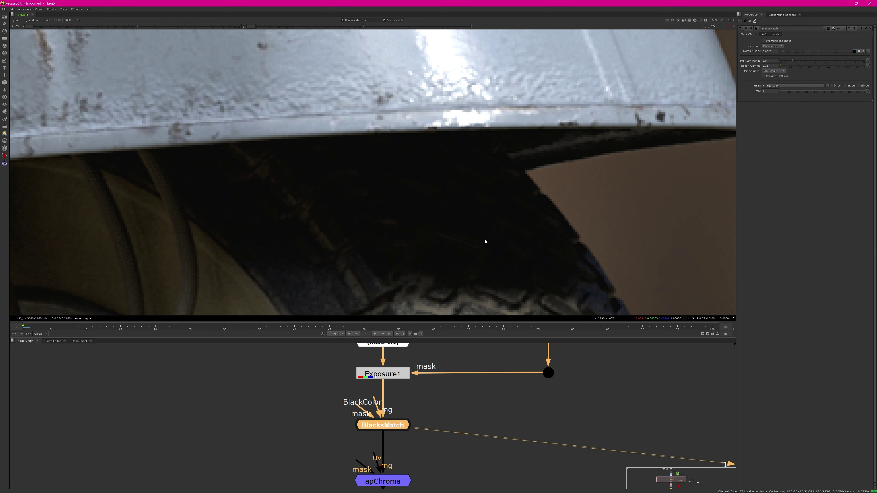
key(d)
key(d)
key(d)
scroll(523, 222, down, 15)
scroll(459, 227, up, 4)
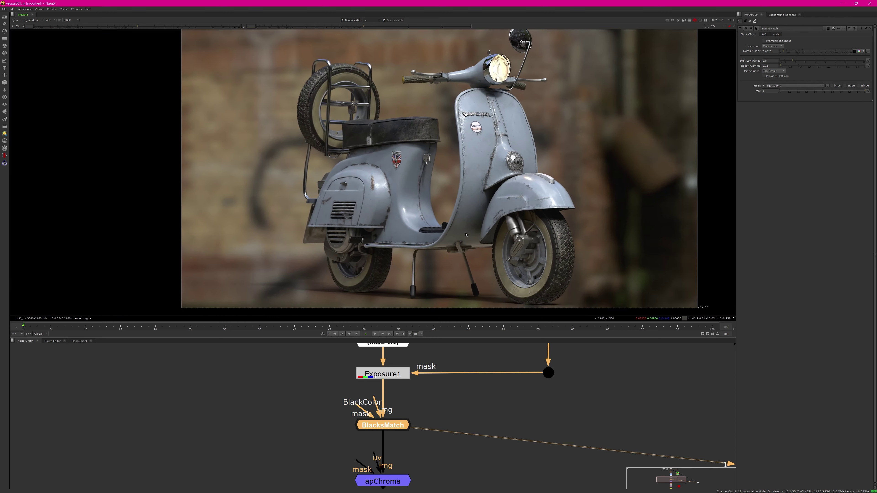
middle_drag(510, 225, 457, 231)
Show the output of apChroma and inspect its colour fringing on the front tyre up close.
middle_drag(431, 467, 426, 418)
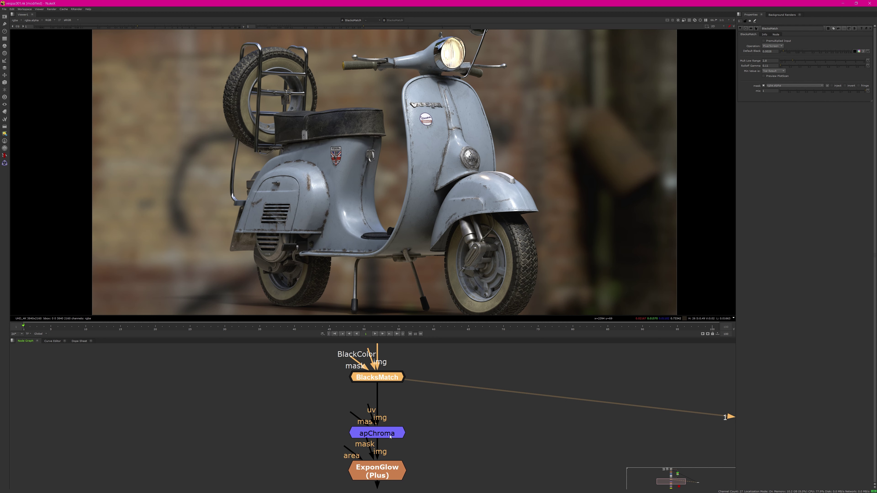
key(1)
scroll(518, 275, up, 5)
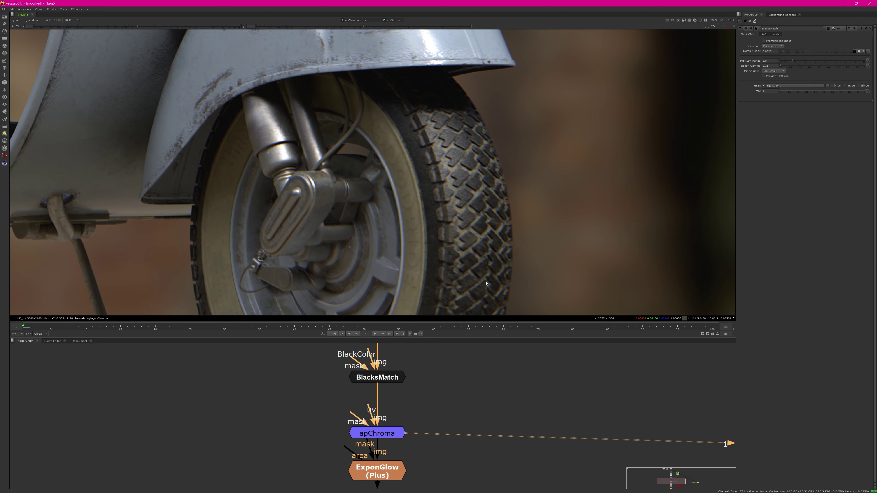
scroll(489, 273, up, 3)
click(383, 436)
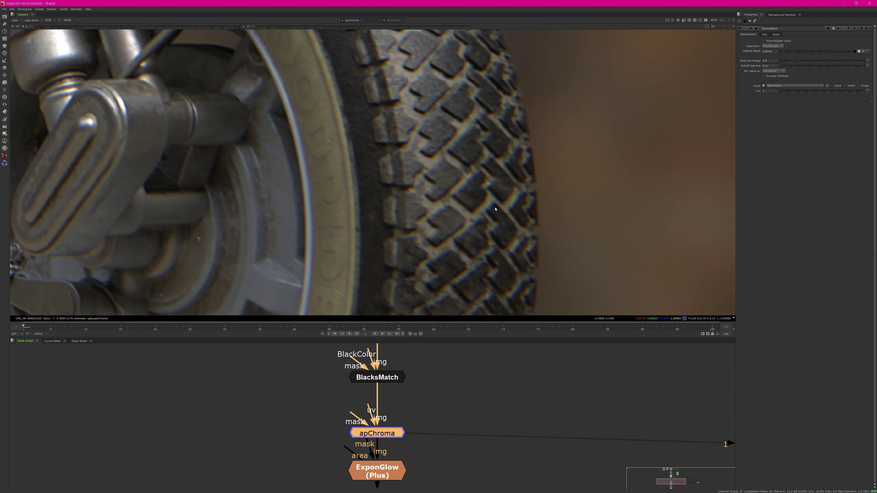
key(f)
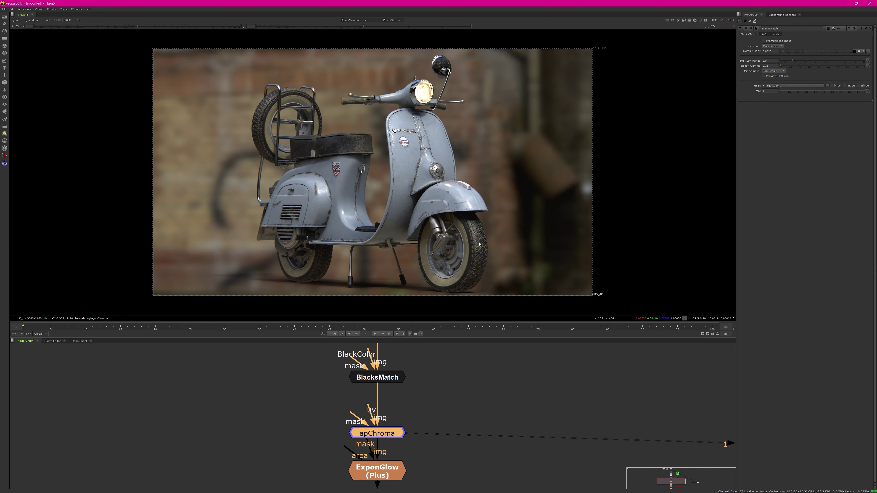
scroll(449, 228, up, 3)
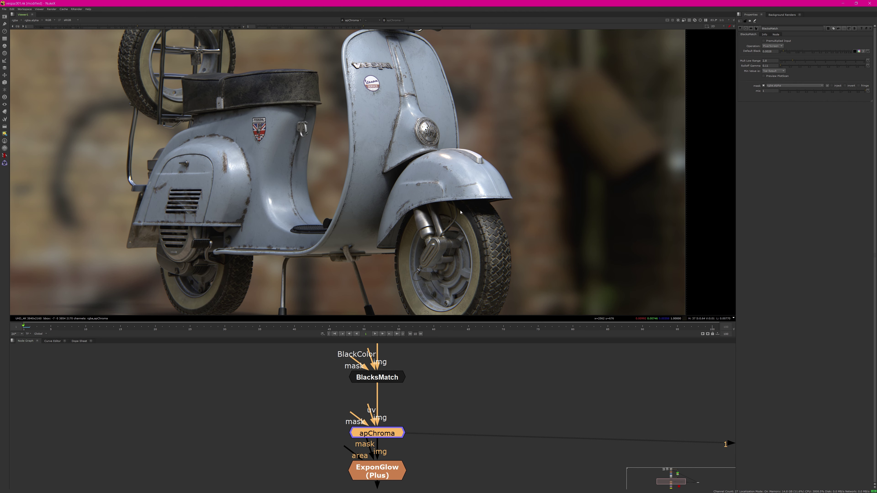
Show the output of the ExponGlow node in the viewer.
middle_drag(445, 231, 497, 239)
click(455, 402)
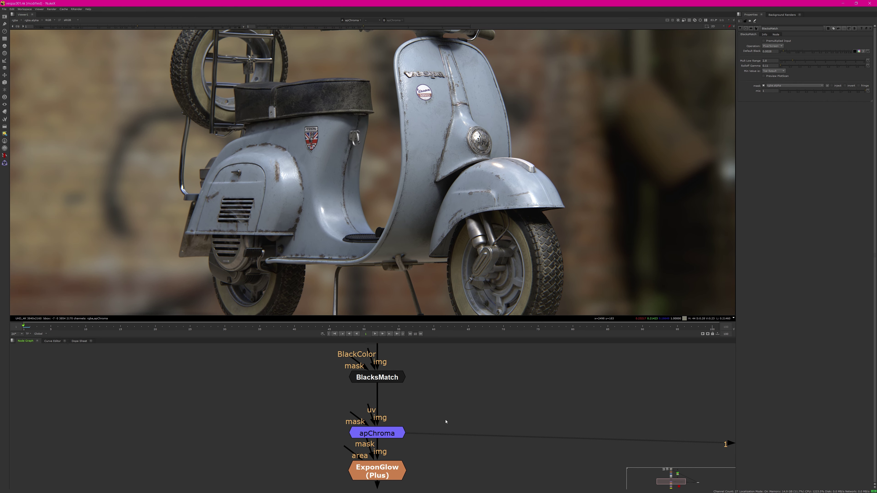
middle_drag(446, 421, 459, 379)
click(401, 434)
key(1)
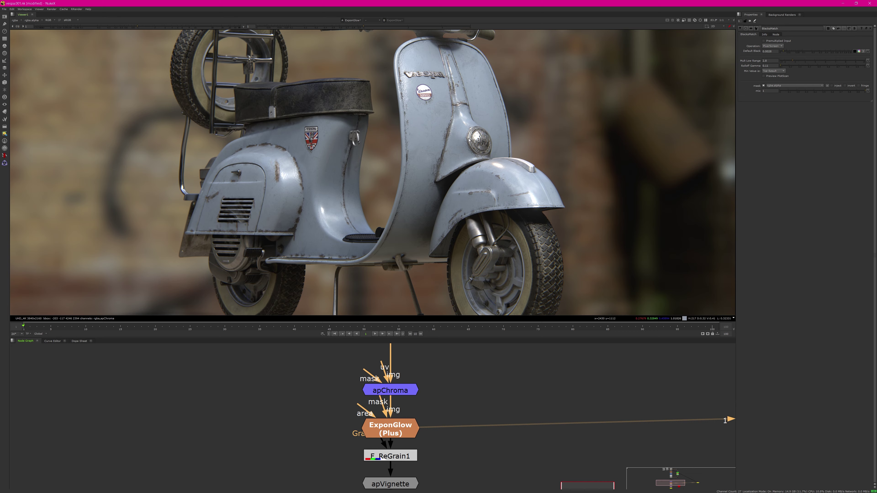
Compare ExponGlow disabled and enabled around the headlight and handlebars.
middle_drag(468, 139, 449, 202)
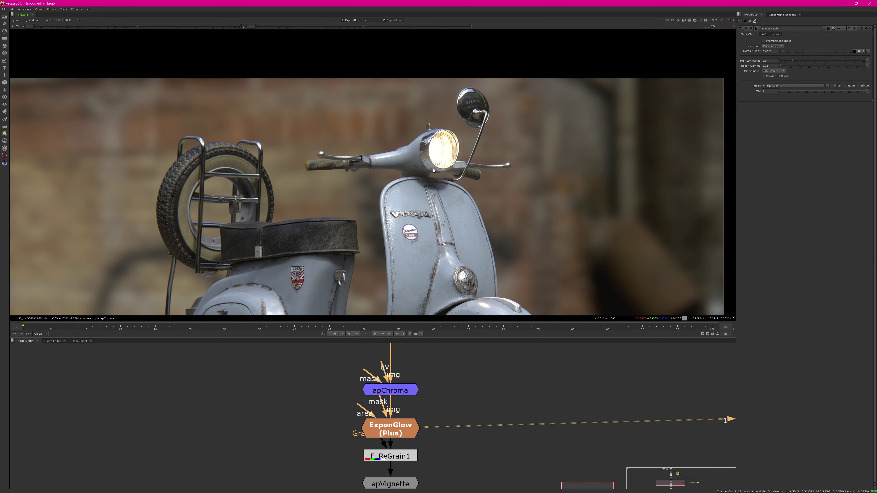
click(386, 432)
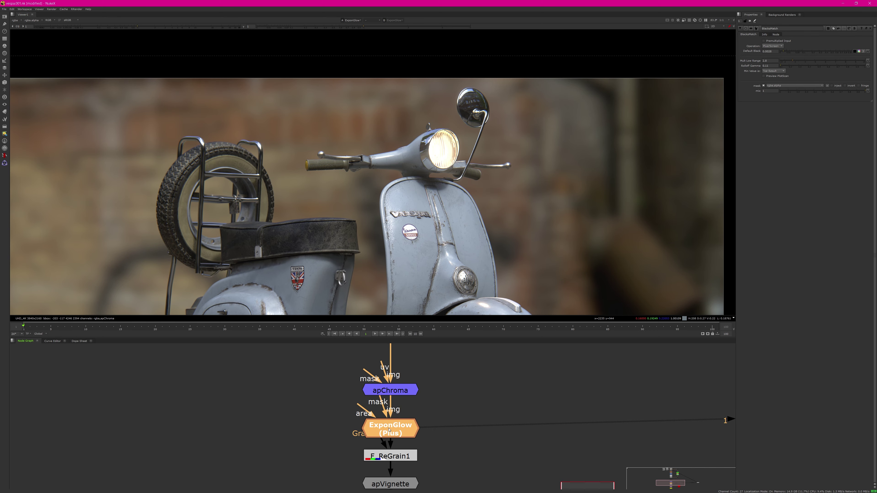
key(d)
key(d)
key(d)
key(d)
Open the ExponGlow properties, turn on Effect Only, and examine the isolated glow on the headlight and chrome highlights.
double_click(404, 425)
click(772, 103)
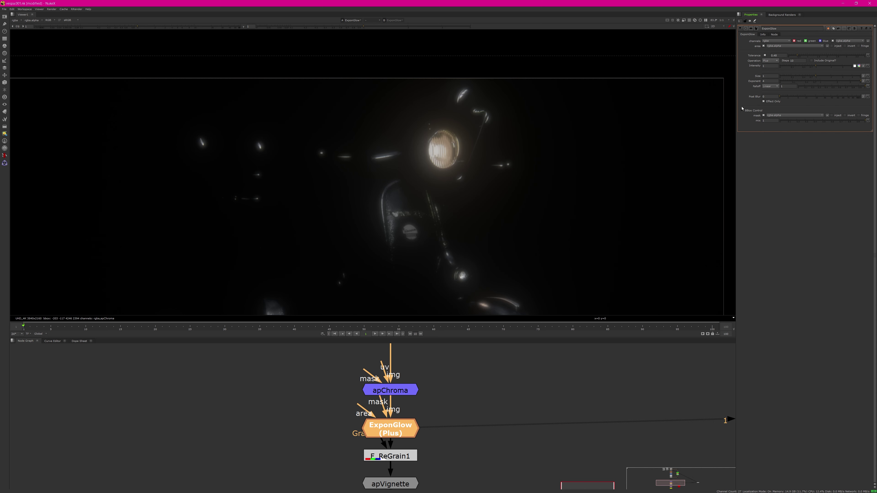
key(d)
key(d)
scroll(473, 259, up, 3)
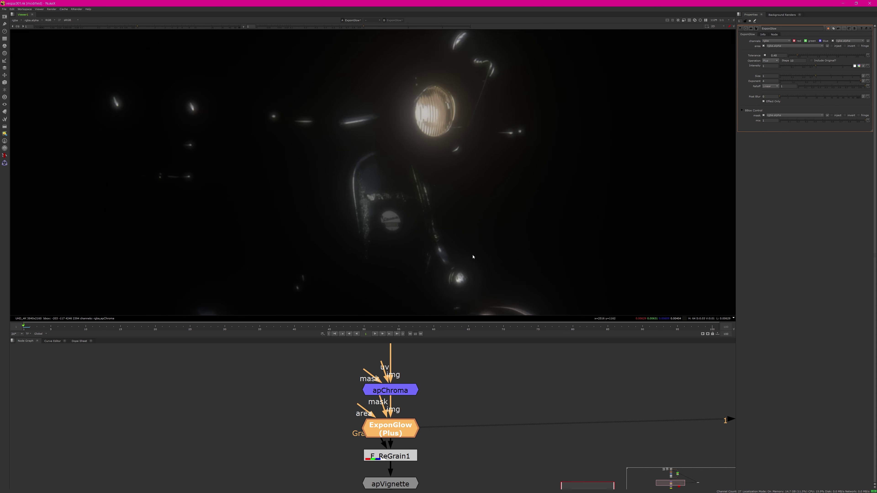
scroll(467, 256, down, 4)
middle_drag(450, 244, 465, 210)
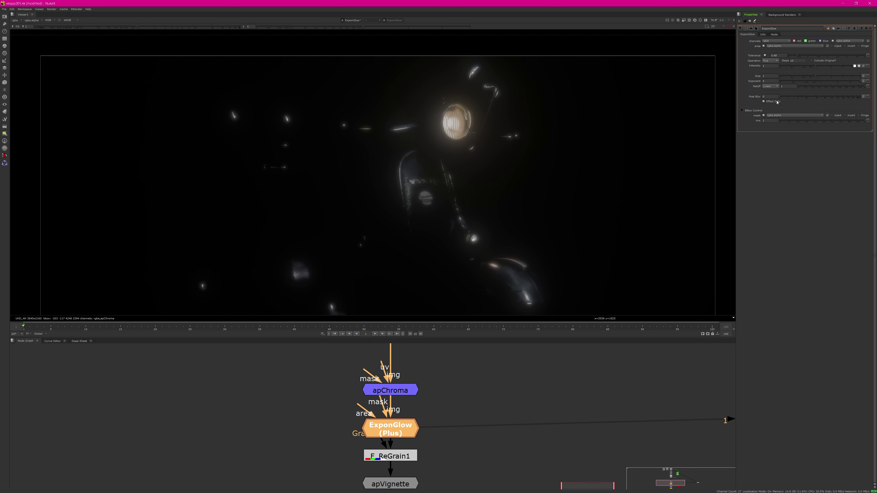
Turn off Effect Only on ExponGlow and compare the full image with the glow disabled and enabled.
click(774, 101)
middle_drag(443, 239, 449, 202)
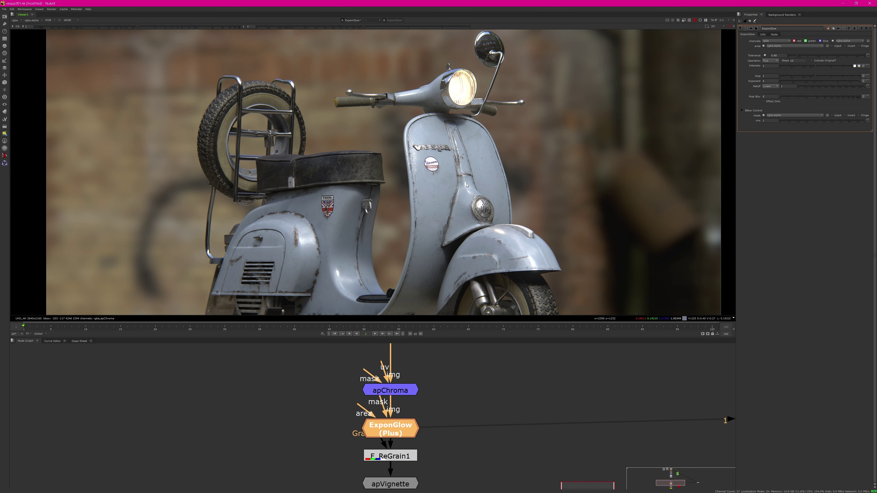
key(d)
key(d)
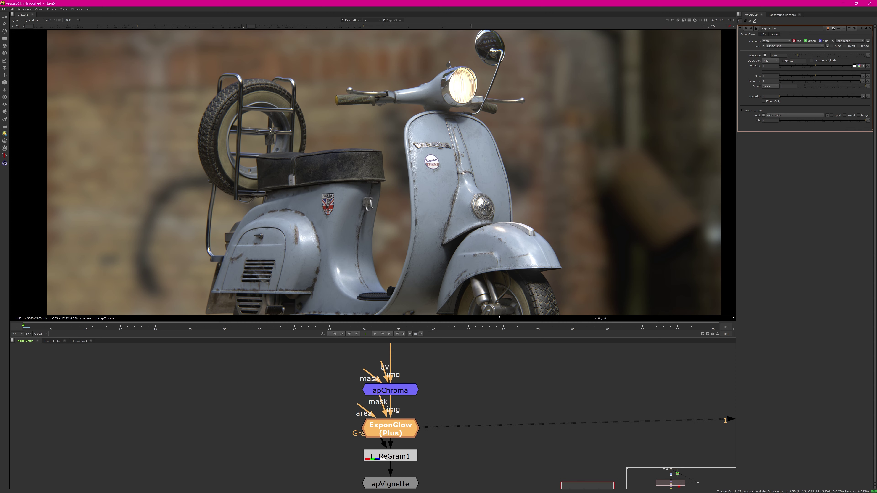
key(d)
key(d)
key(d)
key(d)
Show the output of F_ReGrain1 and inspect its grain up close beside the front fender.
middle_drag(458, 444, 470, 381)
click(410, 394)
key(1)
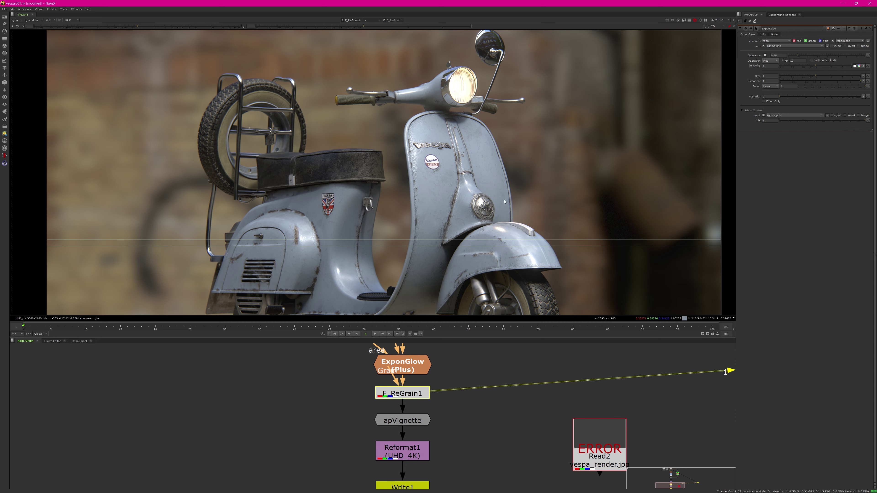
scroll(584, 226, up, 3)
scroll(584, 226, up, 3)
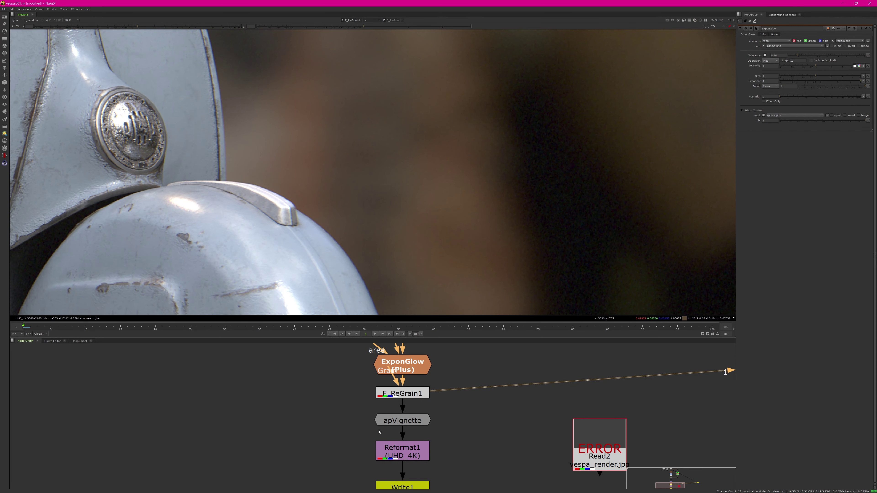
Compare F_ReGrain1 disabled and enabled on the blurred background, the front fender and the headlight area.
click(410, 393)
key(d)
key(d)
key(d)
key(d)
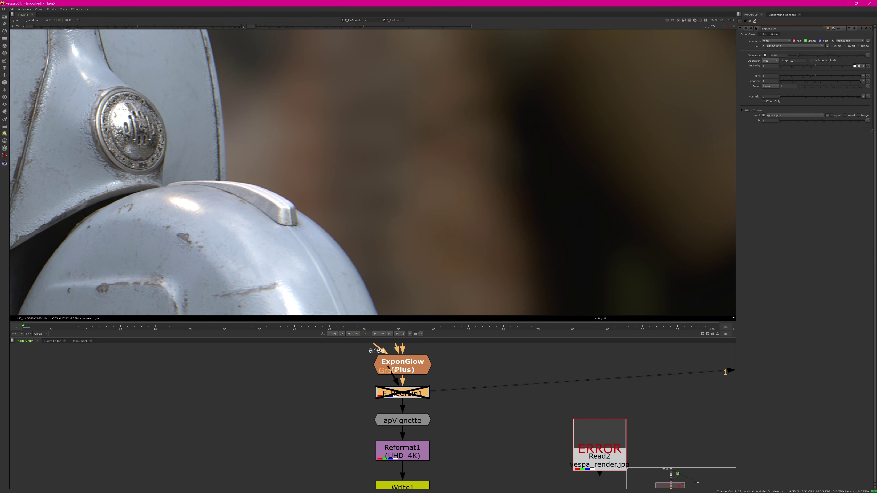
scroll(577, 215, down, 3)
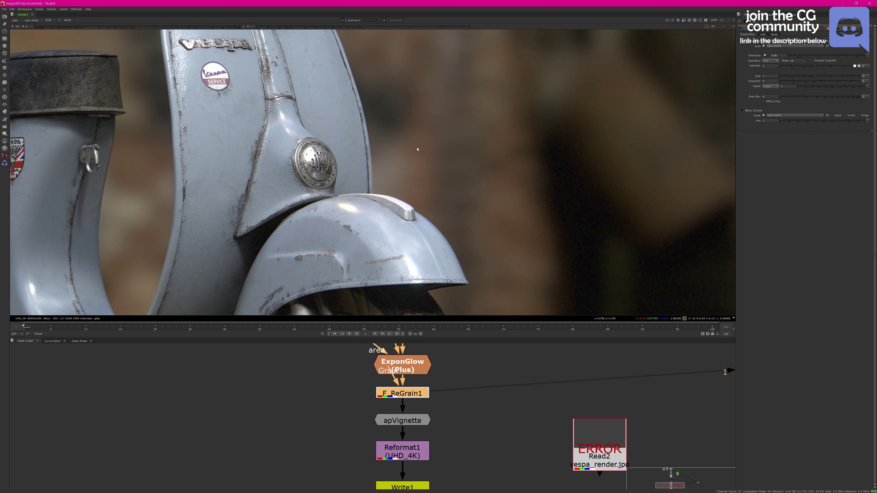
middle_drag(406, 138, 594, 244)
middle_drag(486, 146, 540, 217)
key(d)
key(d)
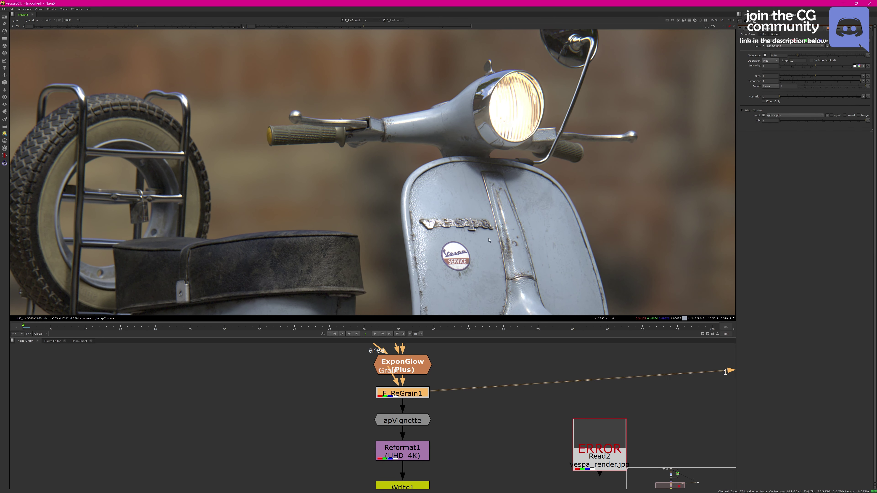
middle_drag(435, 265, 507, 221)
Show the output of apVignette with the whole frame fitted in the viewer.
middle_drag(453, 454, 460, 423)
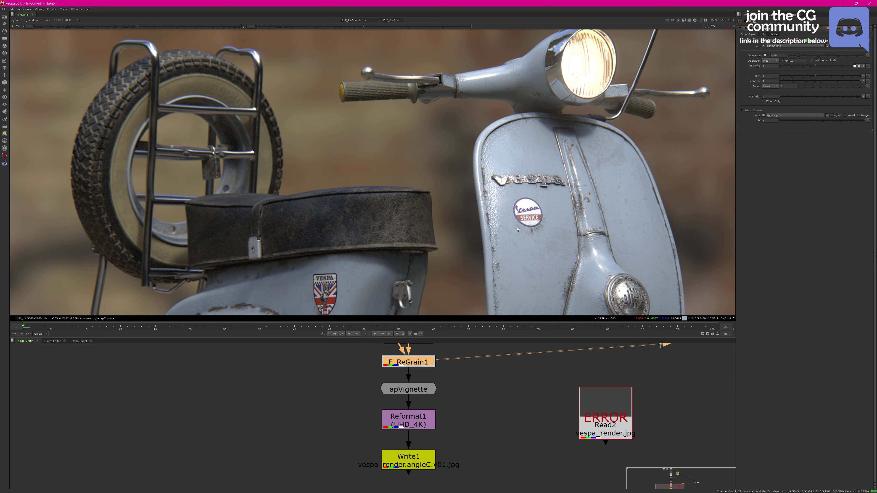
key(f)
click(426, 389)
key(1)
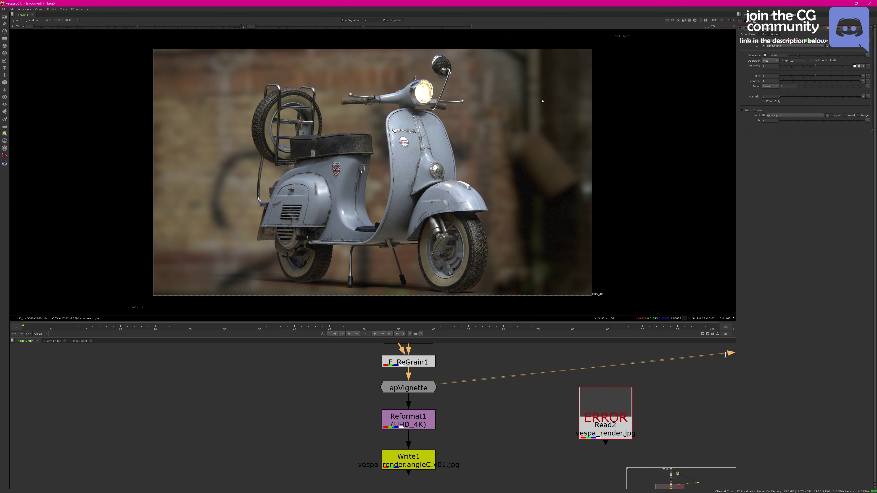
Show the final Write1 output in the viewer and compare it with the raw render.
click(428, 458)
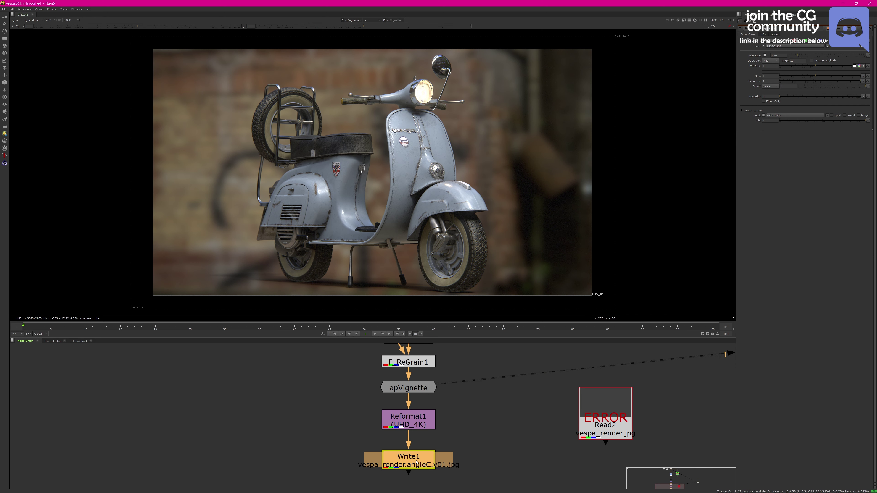
key(1)
click(426, 455)
click(476, 415)
key(2)
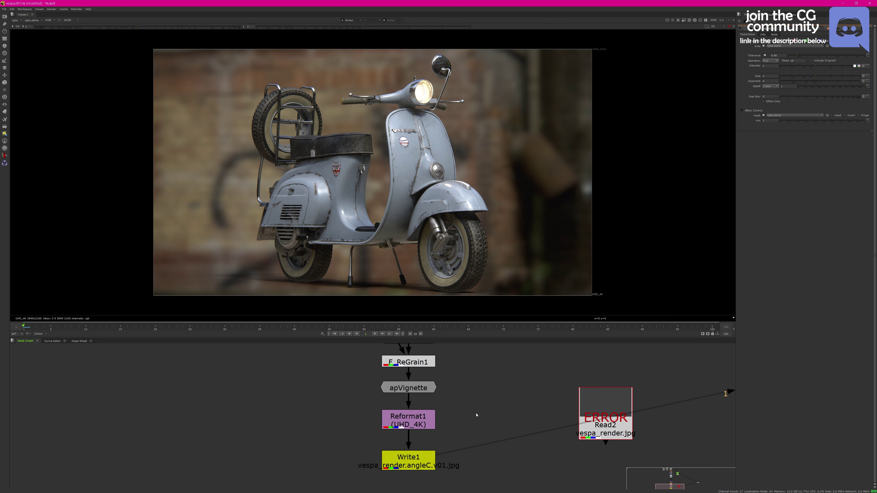
key(1)
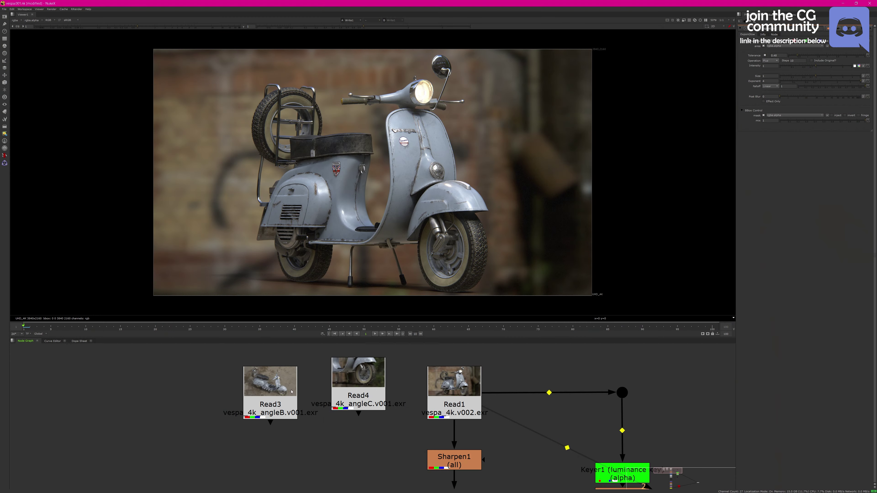
Swap Read4 (vespa_4k_angleC.v001.exr) in as the comp chain's source and compare its raw render with the final comp.
drag(269, 379, 464, 397)
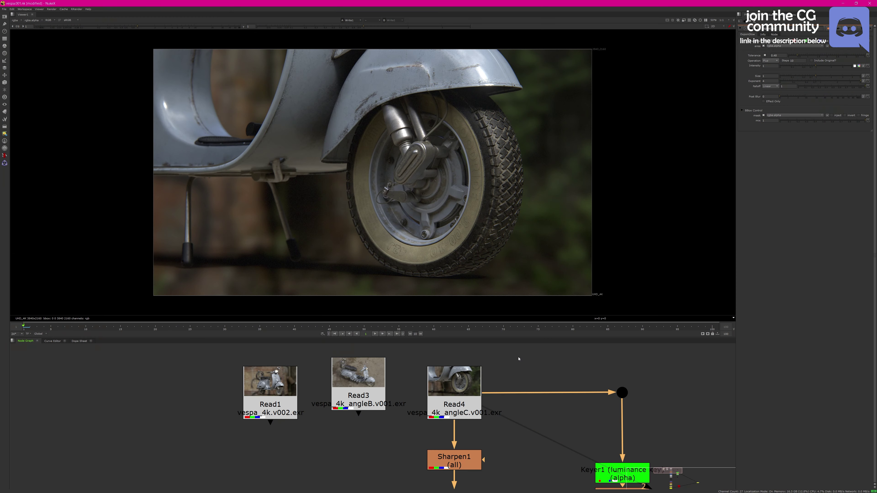
key(1)
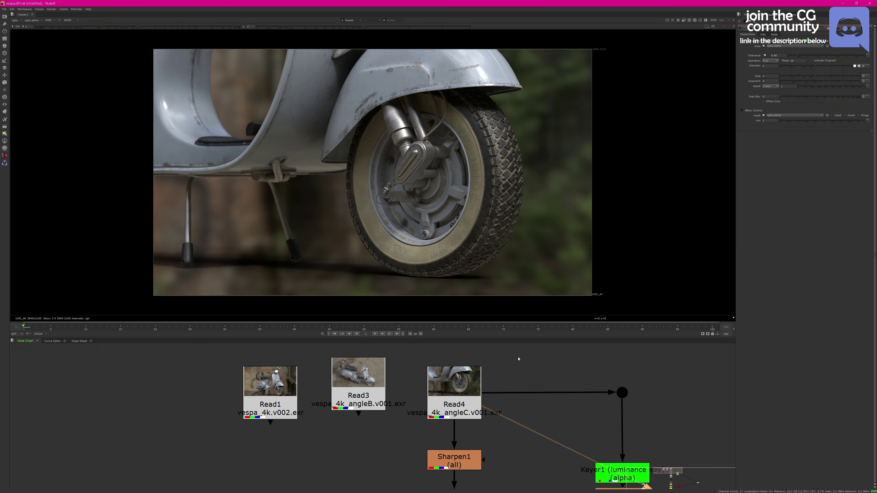
key(1)
key(2)
key(1)
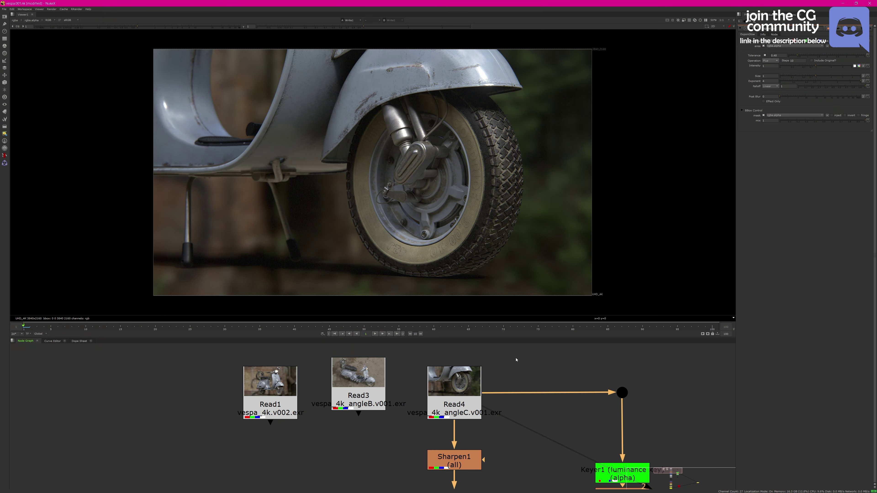
key(2)
key(1)
Compare the raw angle C render with the final comp up close on the front wheel, ending on the full frame.
scroll(479, 175, up, 4)
key(1)
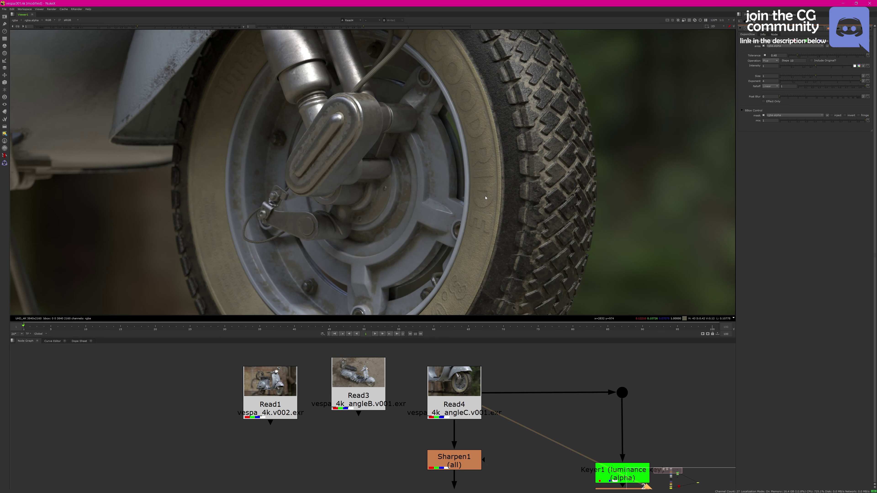
key(2)
key(f)
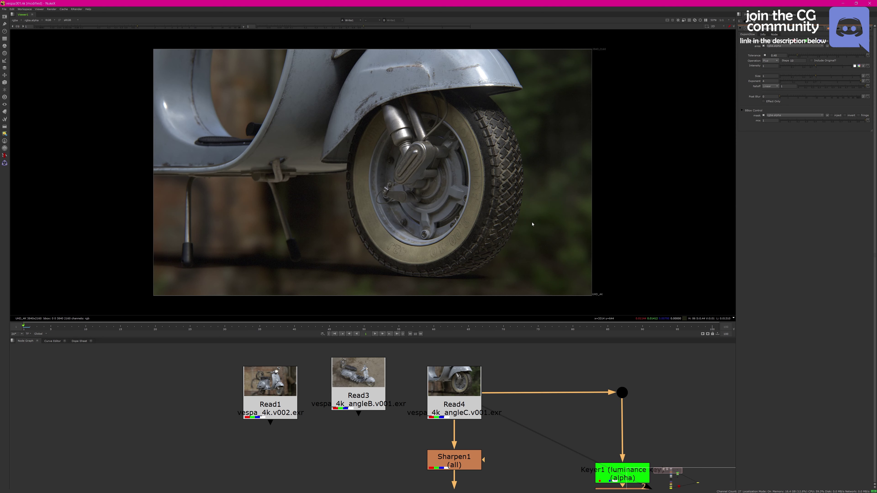